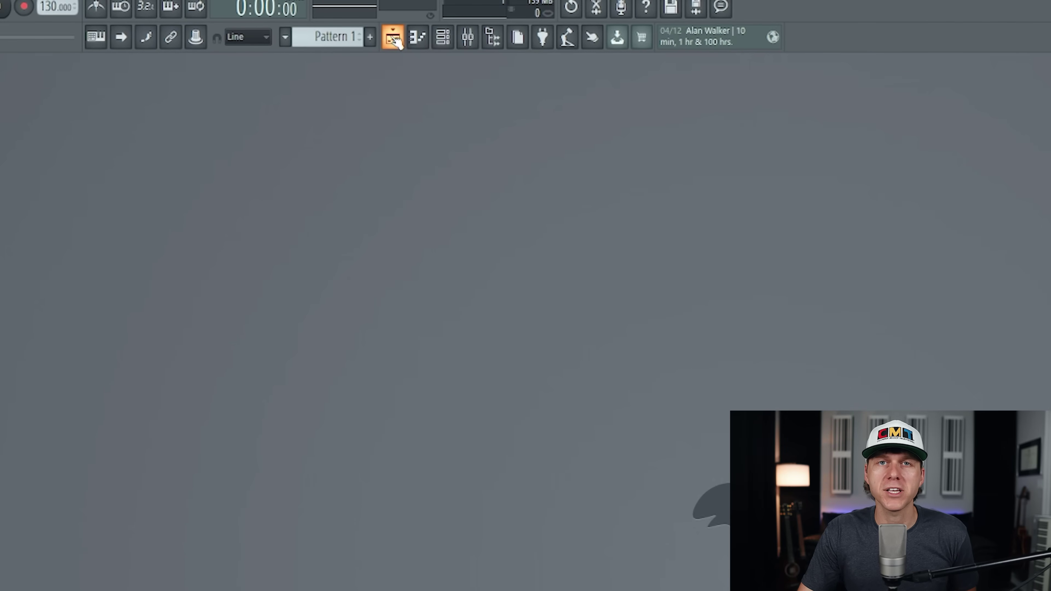
# View the playlist and the piano roll one after the other, closing each window again
pyautogui.click(392, 39)
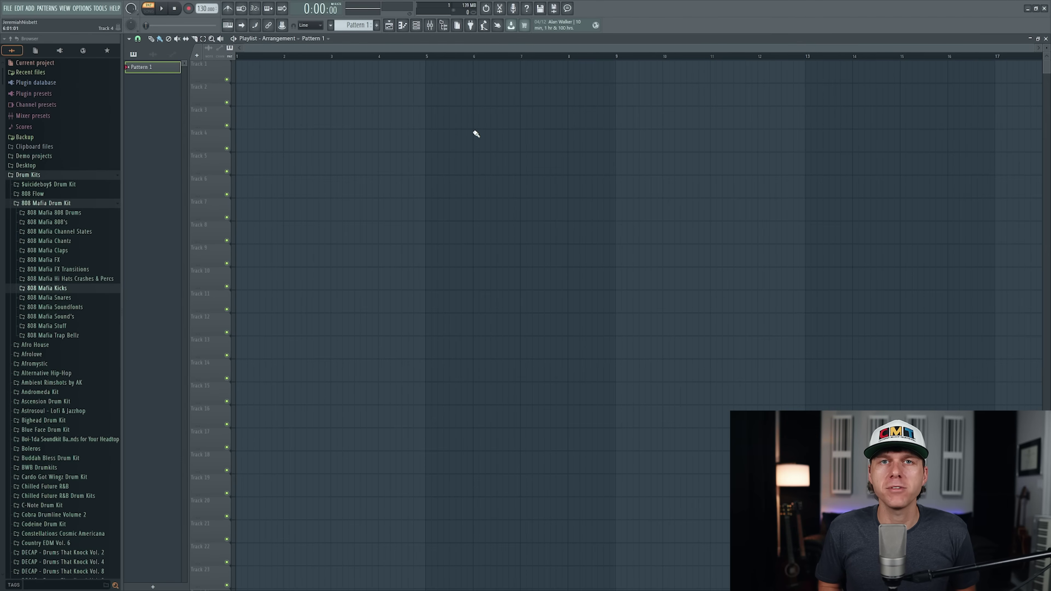
pyautogui.press('F5')
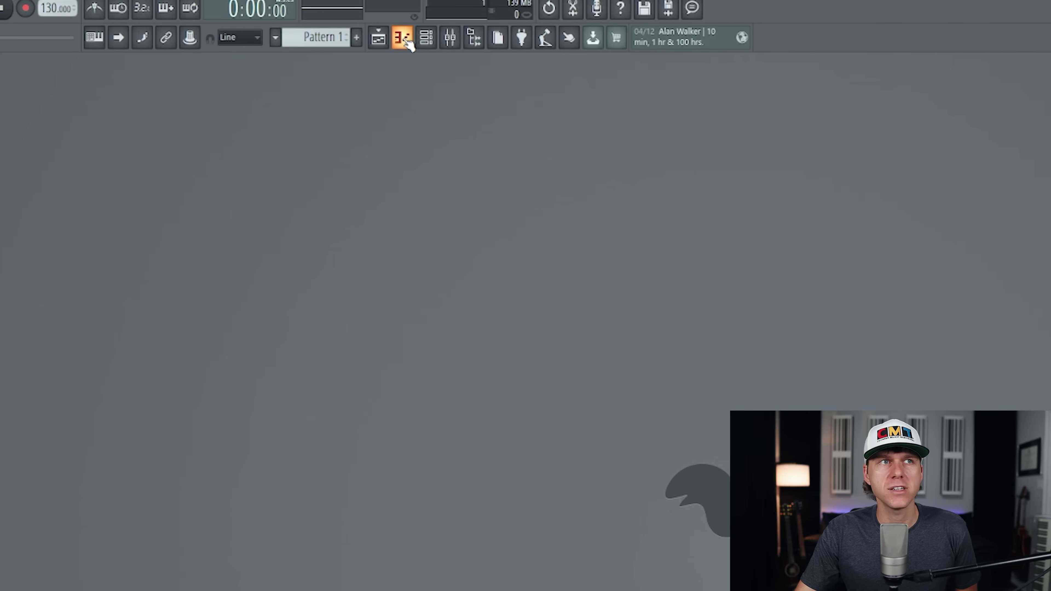
pyautogui.click(404, 38)
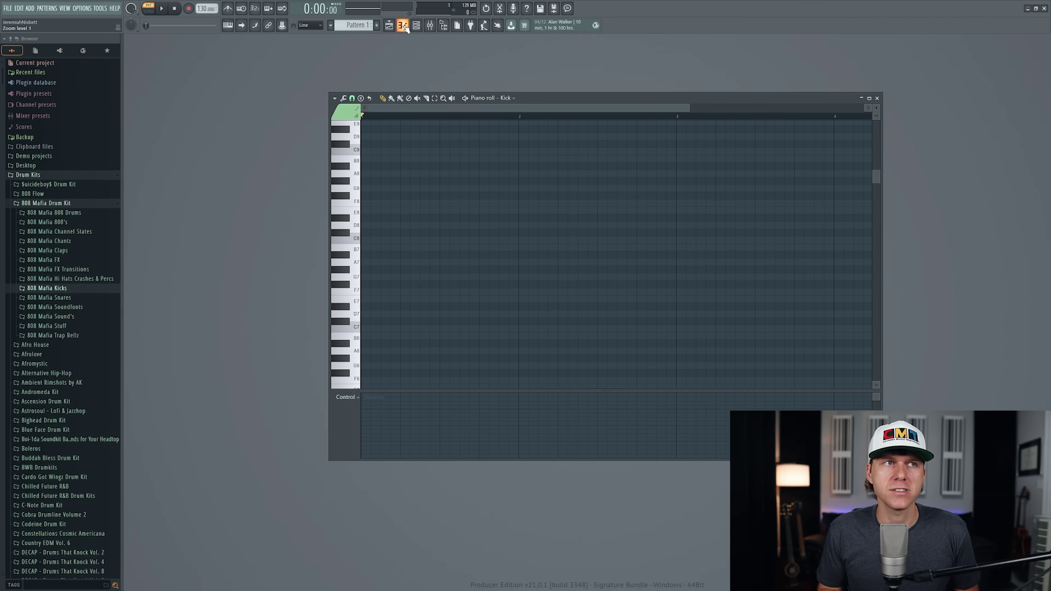
pyautogui.click(404, 25)
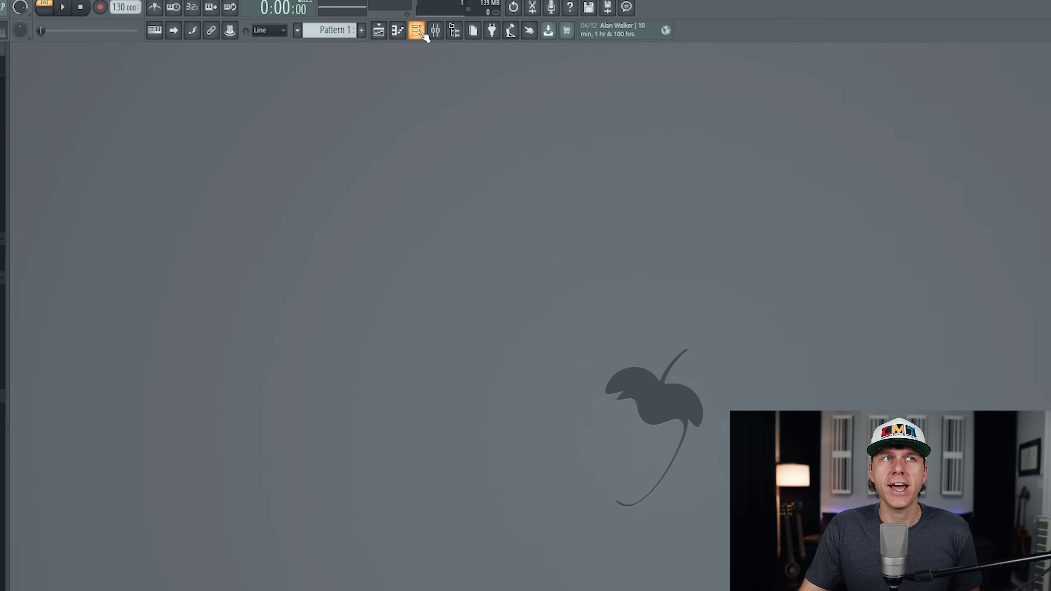
# View the channel rack and the mixer one after the other, closing each window again
pyautogui.click(417, 25)
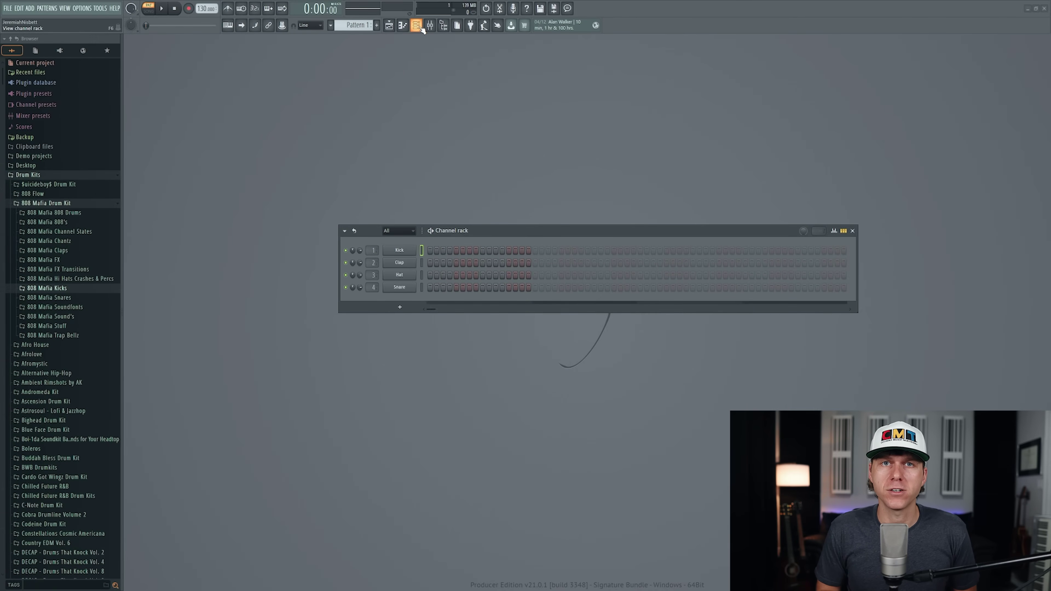
pyautogui.click(417, 25)
pyautogui.click(430, 25)
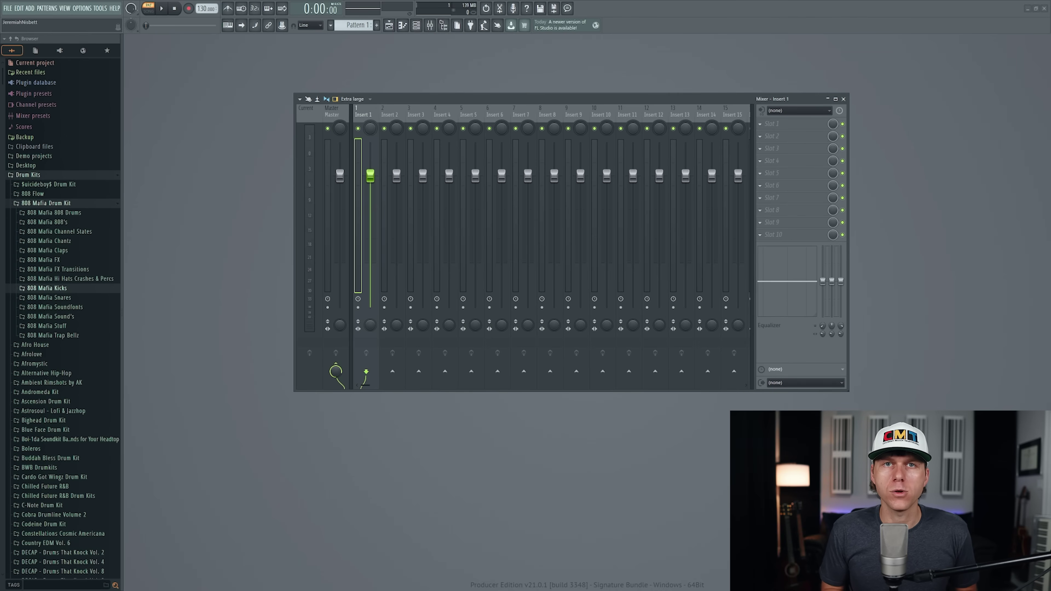
pyautogui.click(844, 99)
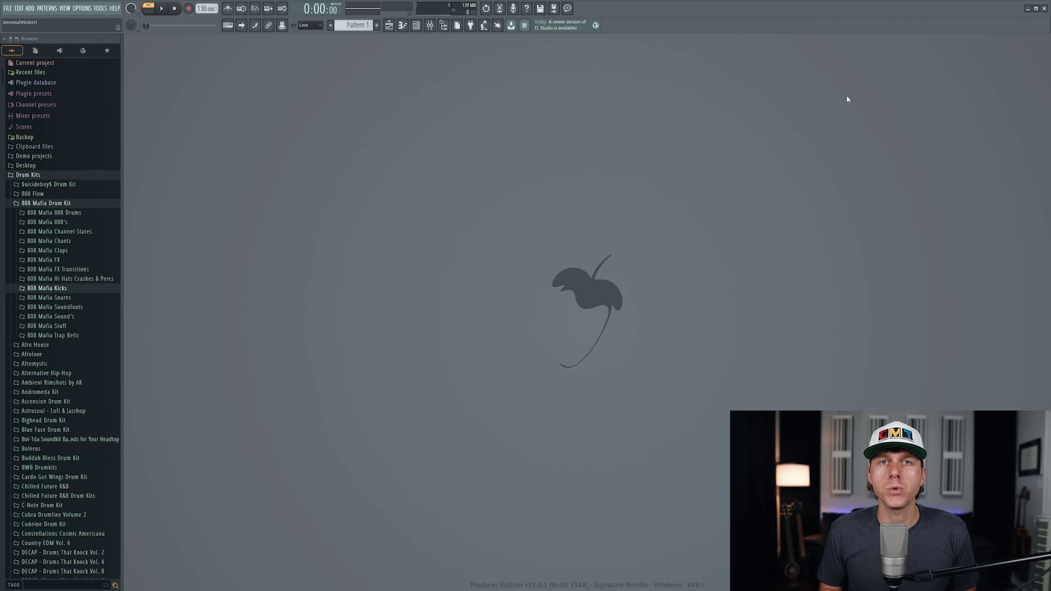
# In the channel rack, place Kick hits on steps 1 and 17 and Clap hits on steps 9 and 25
pyautogui.press('F6')
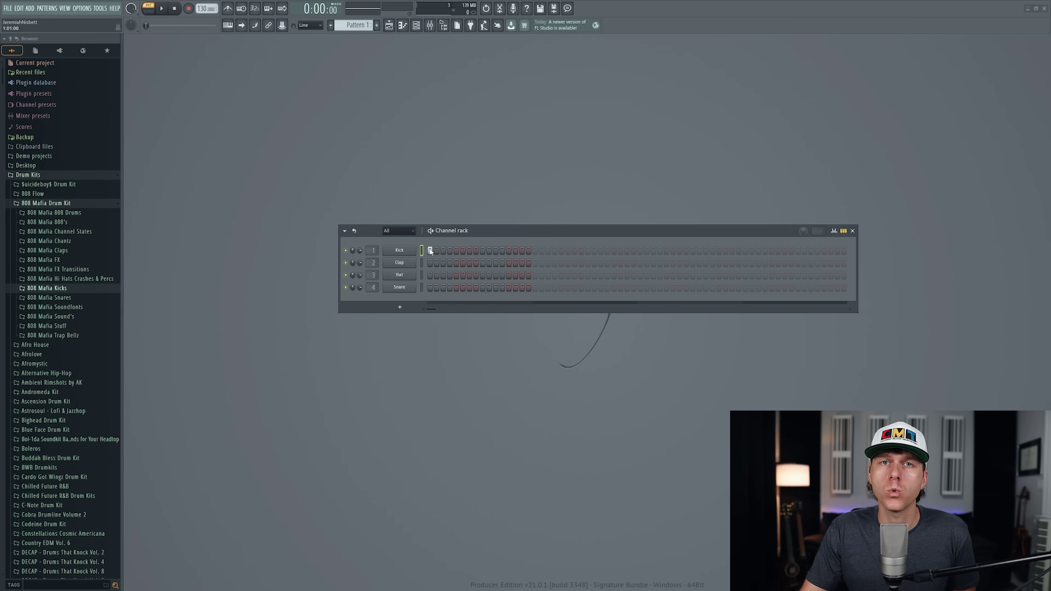
pyautogui.click(483, 262)
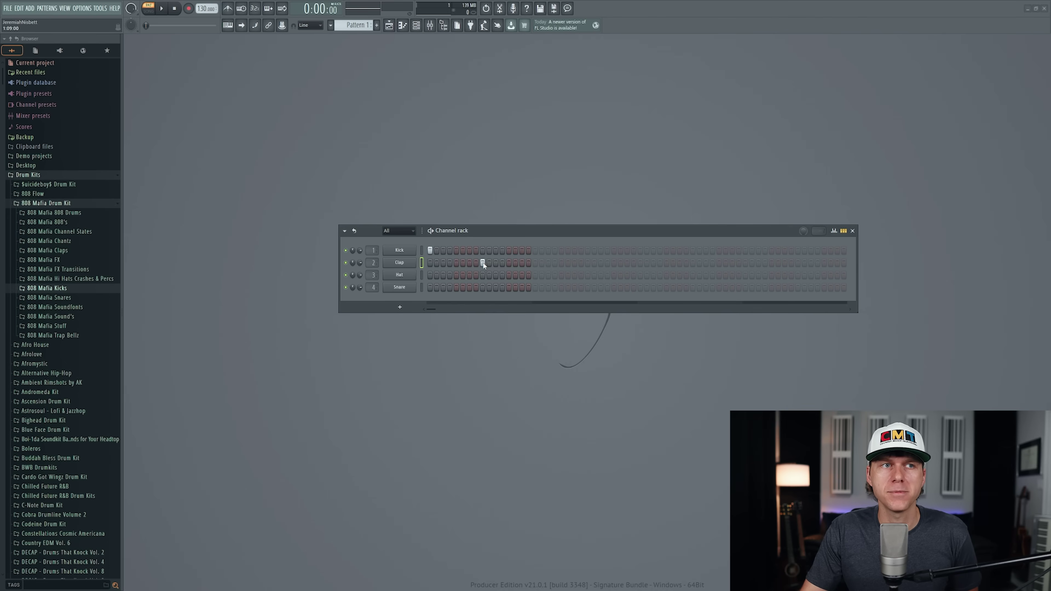
pyautogui.click(535, 250)
pyautogui.click(587, 264)
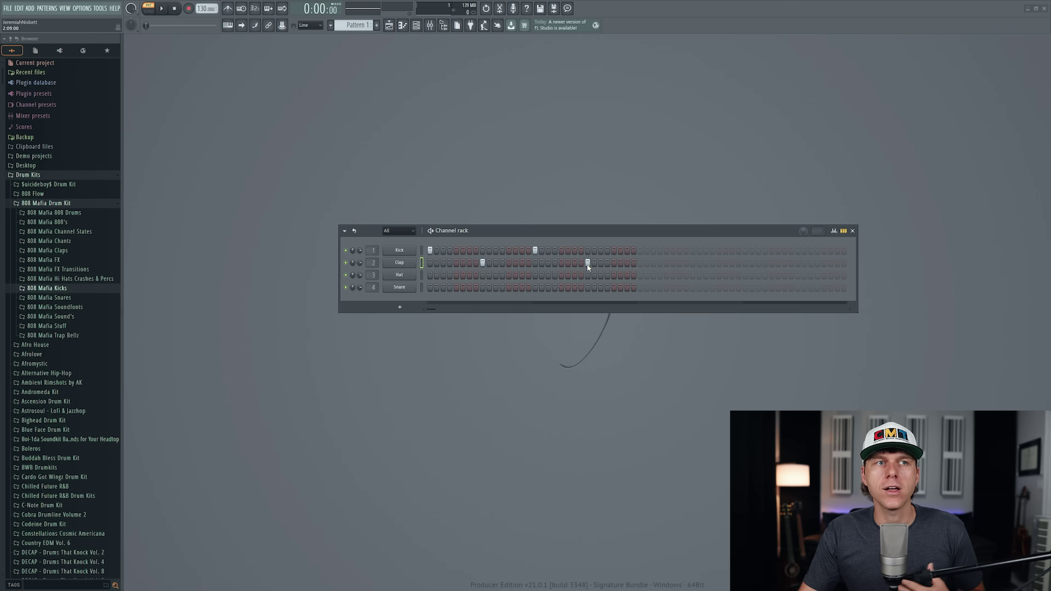
# Fill the Hat channel with a hit every 2 steps across the two-bar pattern
pyautogui.click(521, 287)
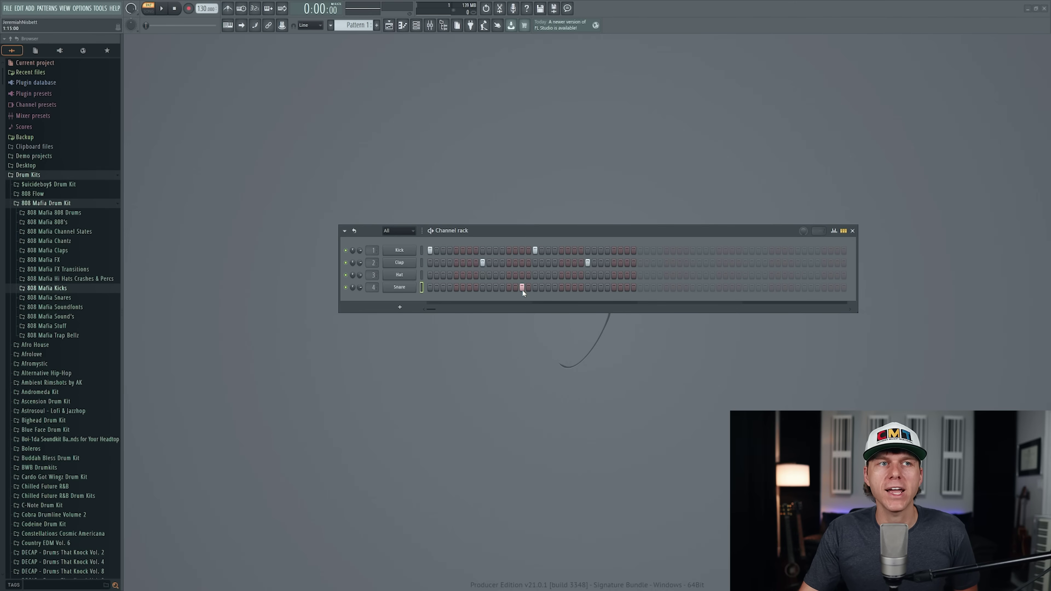
pyautogui.rightClick(521, 288)
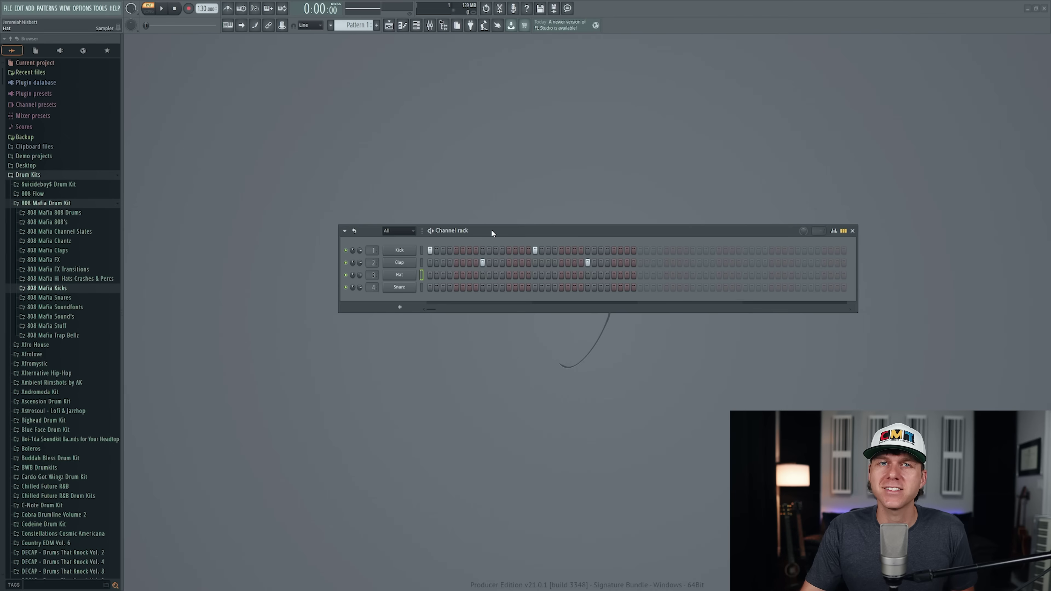
pyautogui.rightClick(407, 277)
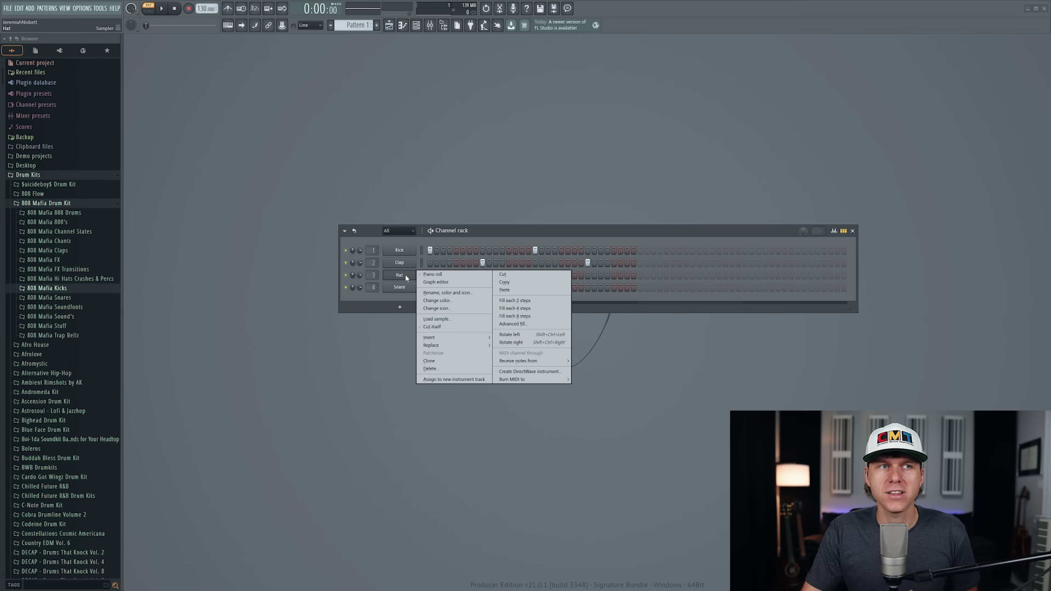
pyautogui.click(525, 301)
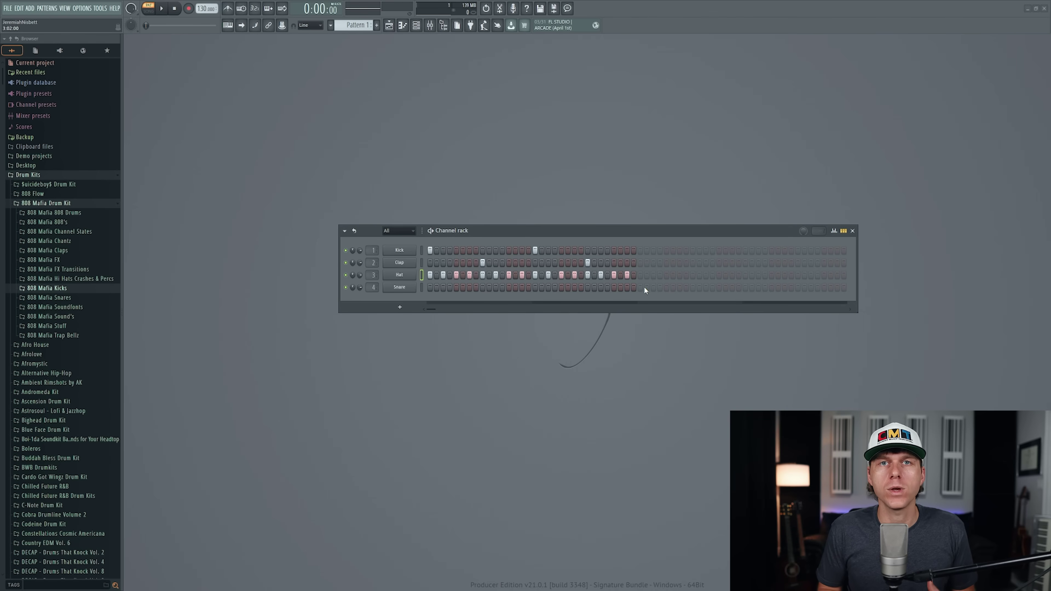
# Place Snare hits on steps 15 and 31 of the pattern
pyautogui.click(519, 290)
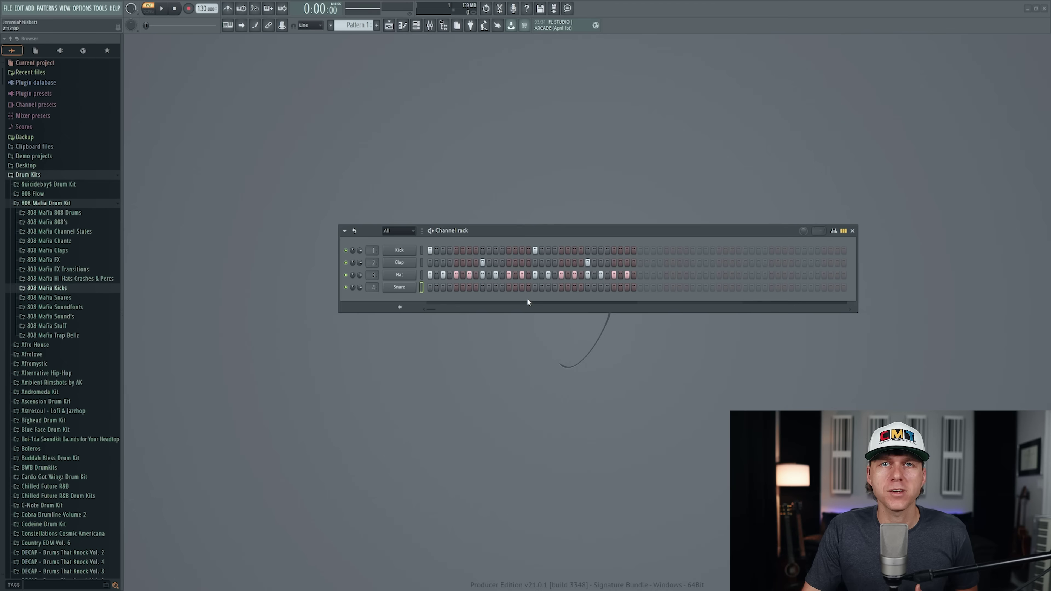
pyautogui.click(523, 287)
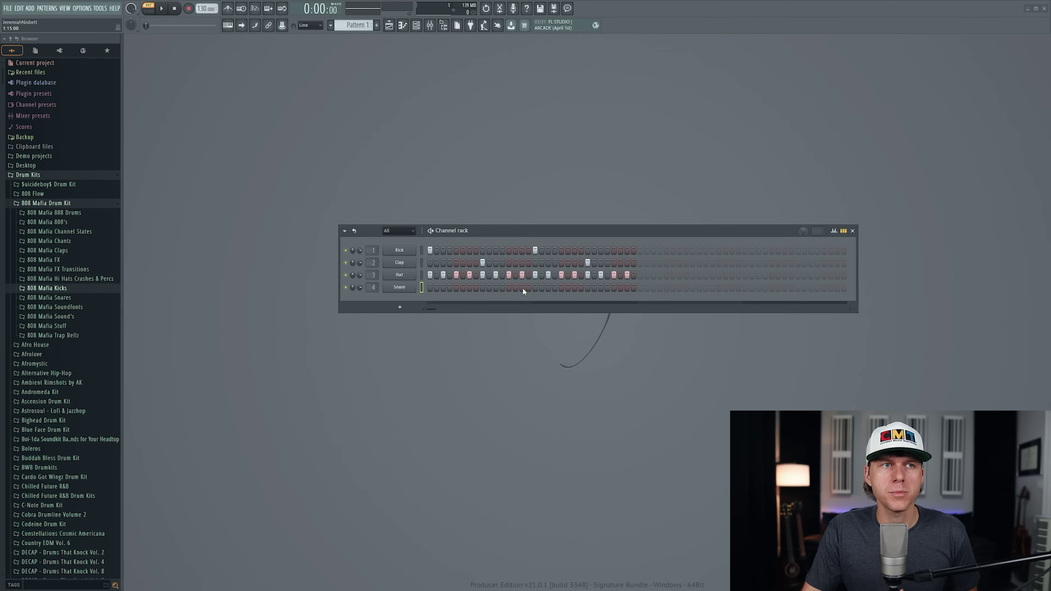
pyautogui.click(628, 287)
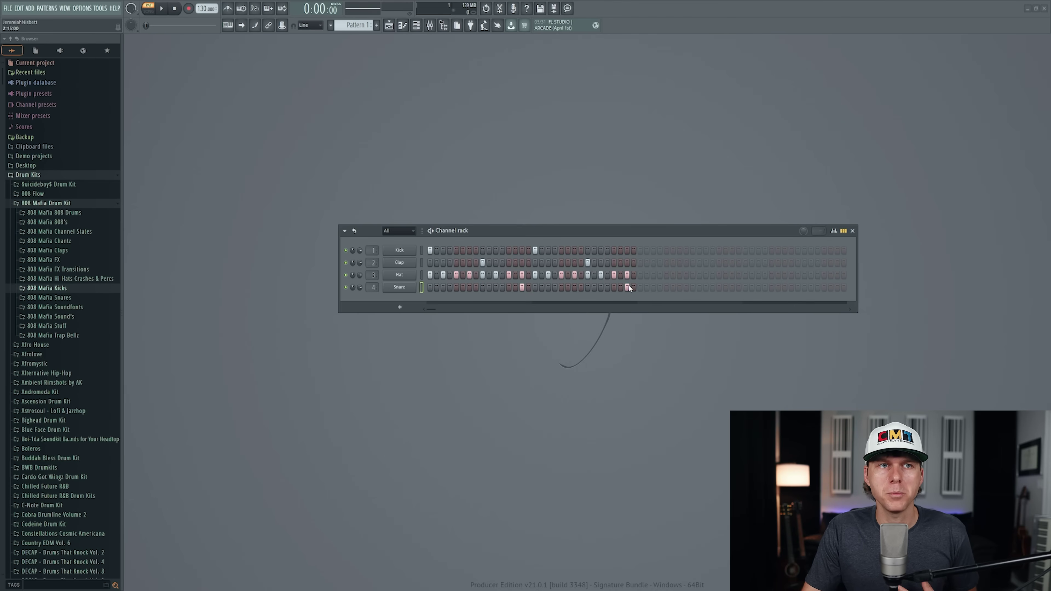
# Play back the drum pattern, stop it and set the project tempo to 120 BPM
pyautogui.click(161, 8)
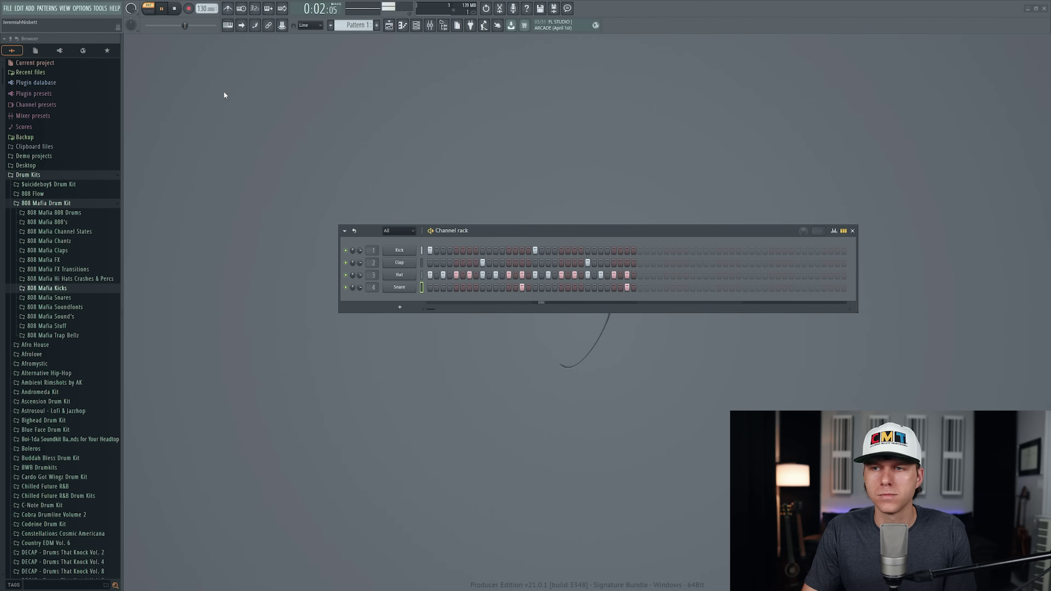
pyautogui.click(166, 11)
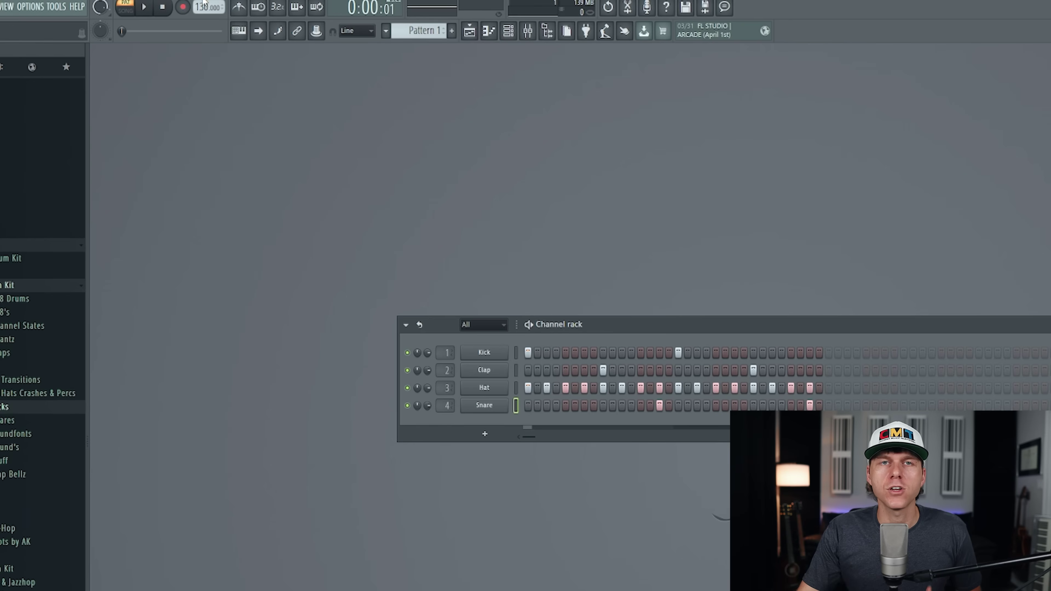
pyautogui.moveTo(210, 11); pyautogui.dragTo(210, 42)
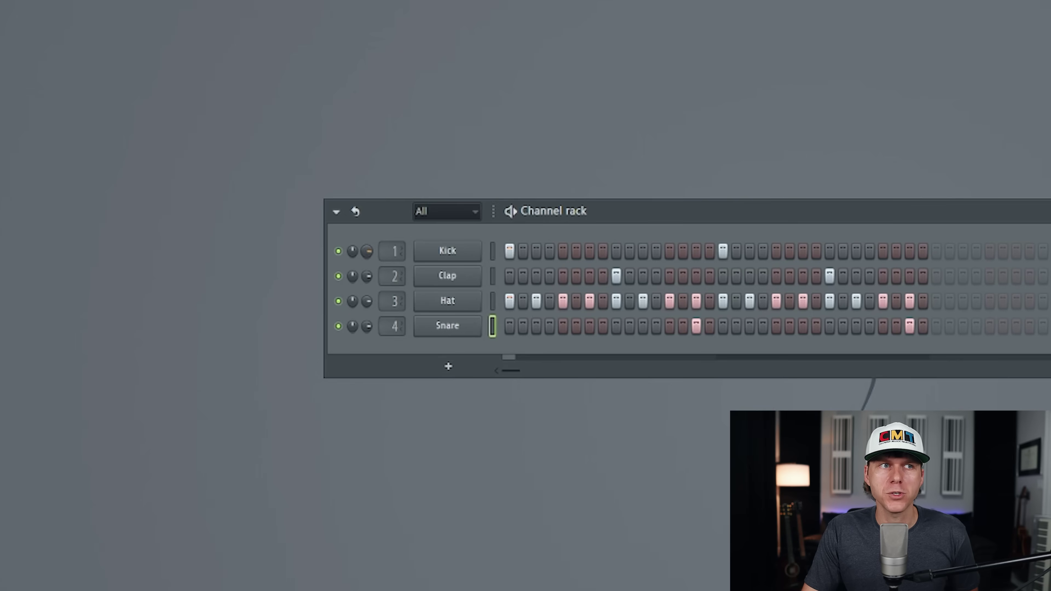
# Try adjusting the Kick channel's volume and panning, and reset both to their defaults
pyautogui.moveTo(367, 251); pyautogui.dragTo(366, 244)
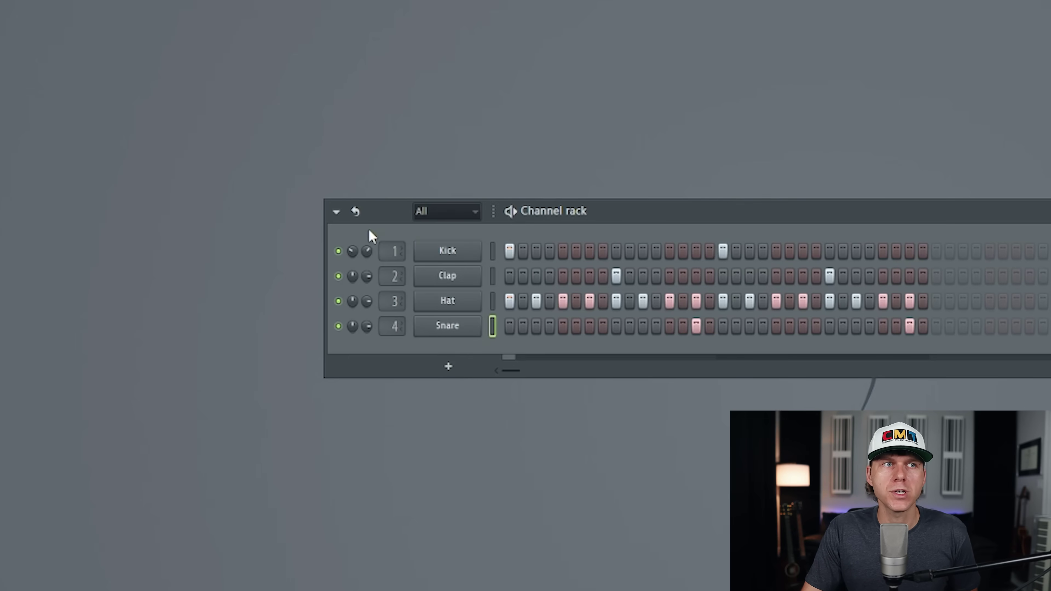
pyautogui.rightClick(354, 253)
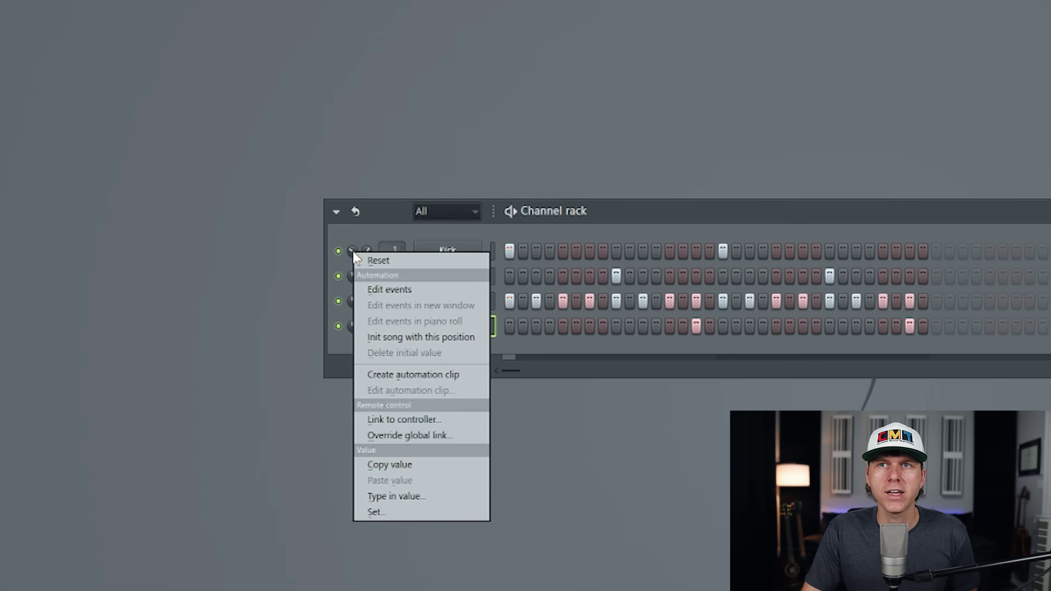
pyautogui.click(379, 261)
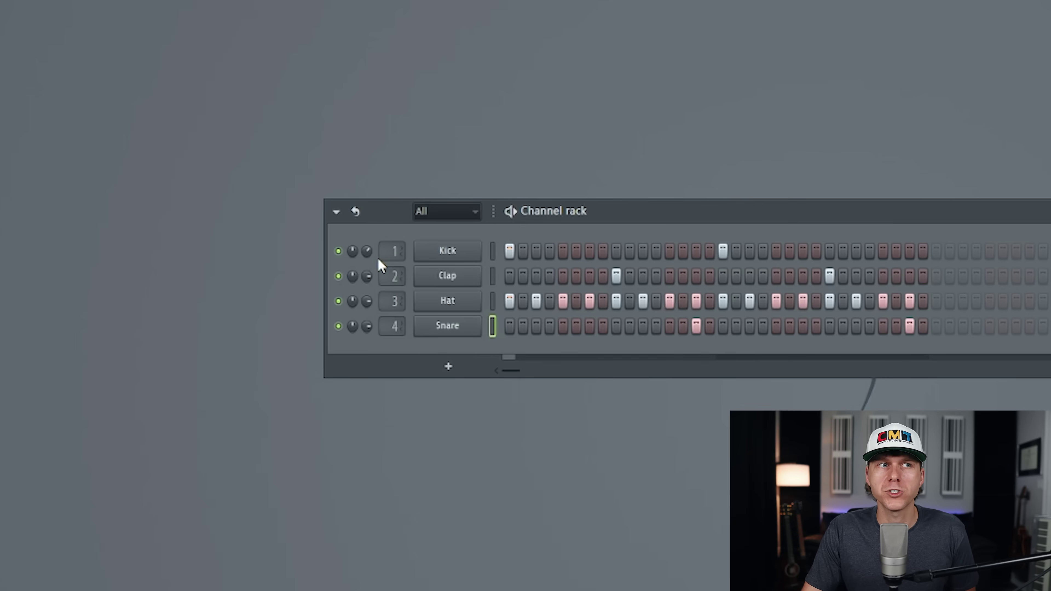
pyautogui.rightClick(373, 255)
pyautogui.click(391, 257)
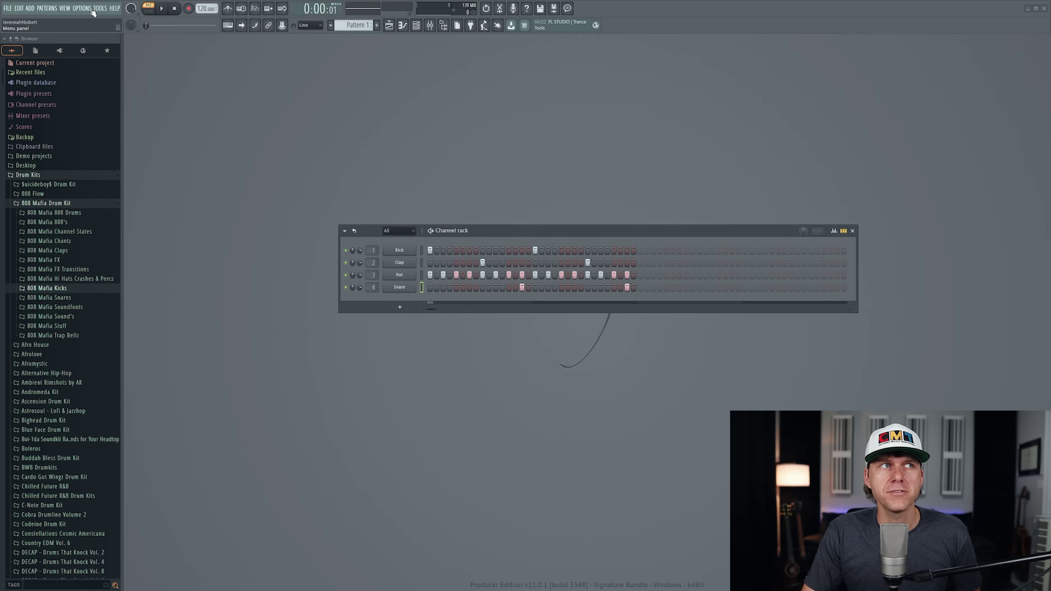
# Start choosing an extra browser search folder in the file settings, and cancel without adding one
pyautogui.click(82, 8)
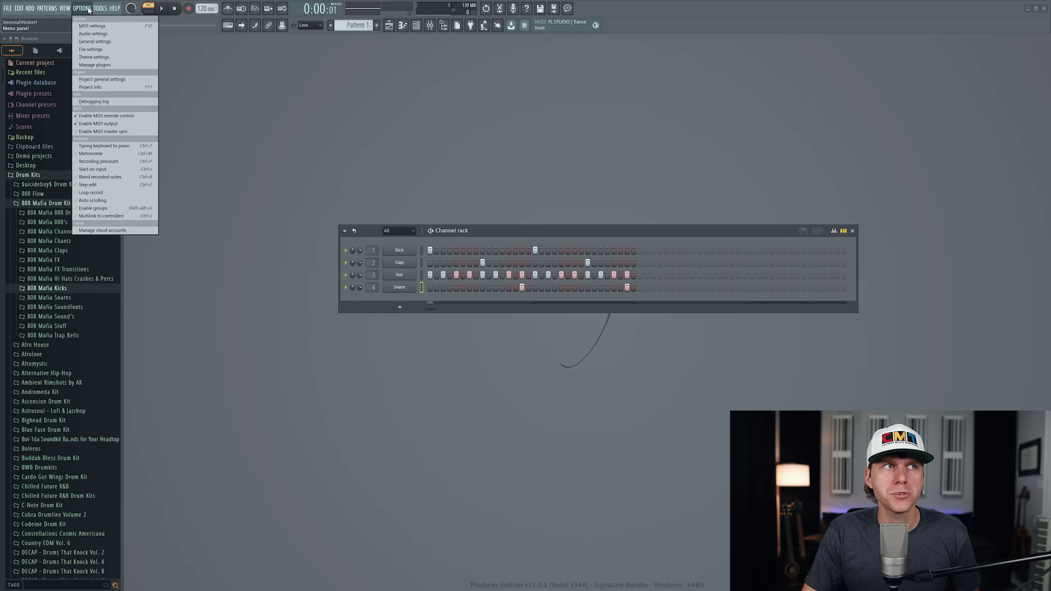
pyautogui.click(99, 50)
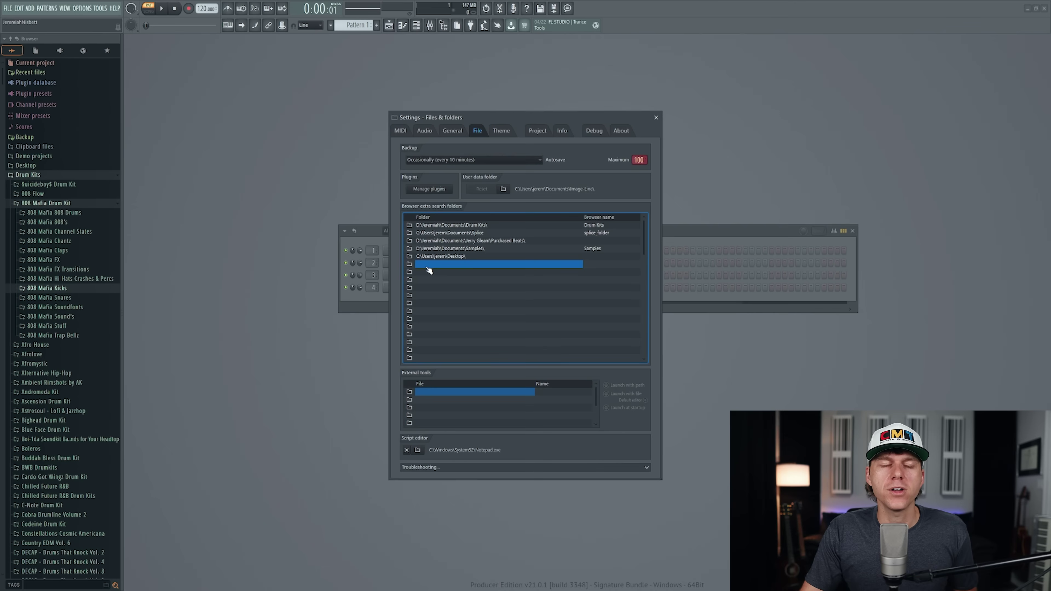
pyautogui.click(409, 264)
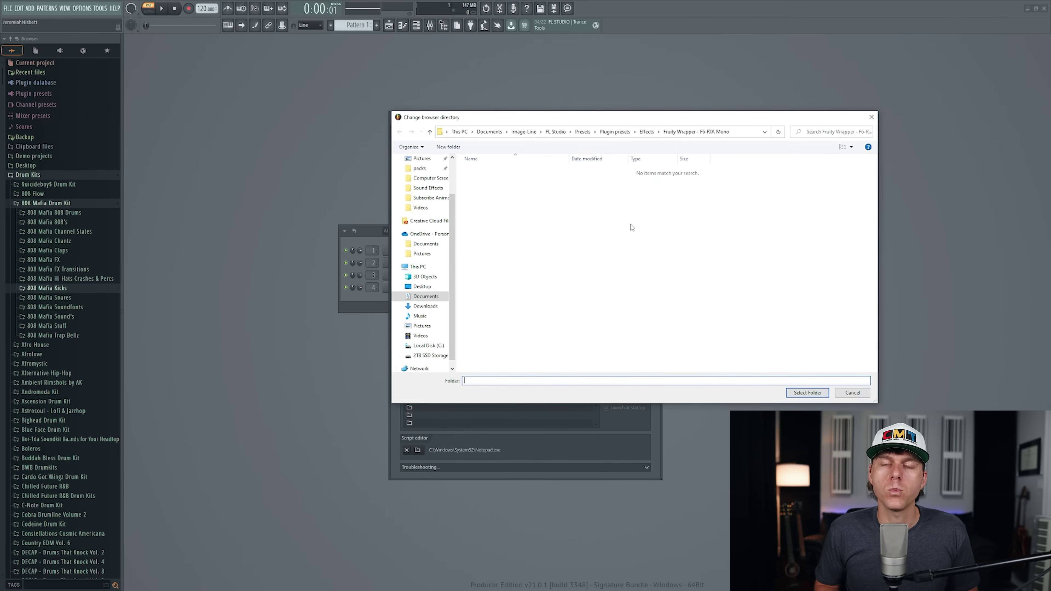
pyautogui.click(870, 118)
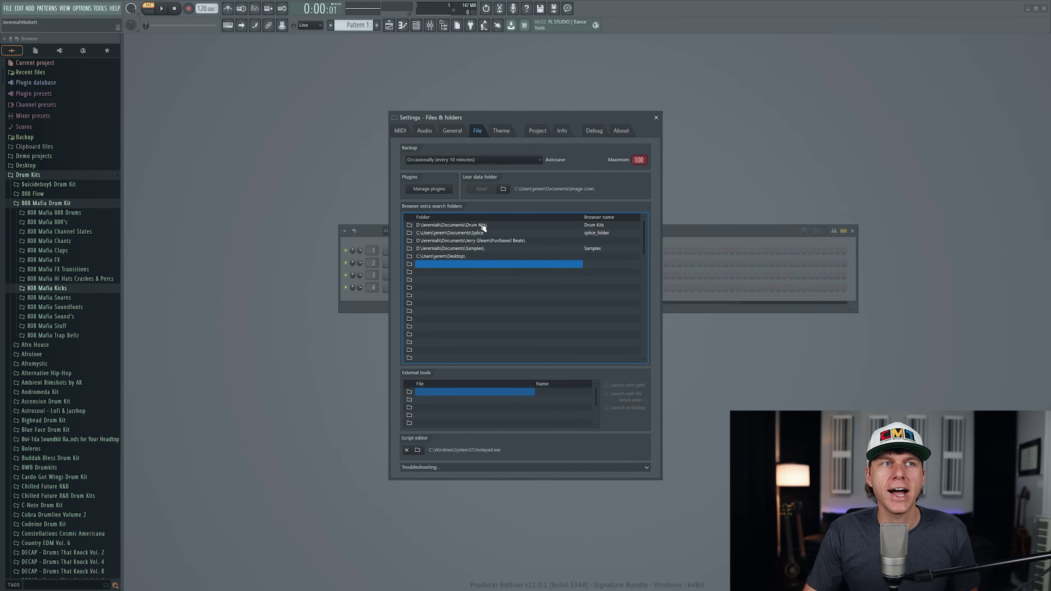
pyautogui.press('Escape')
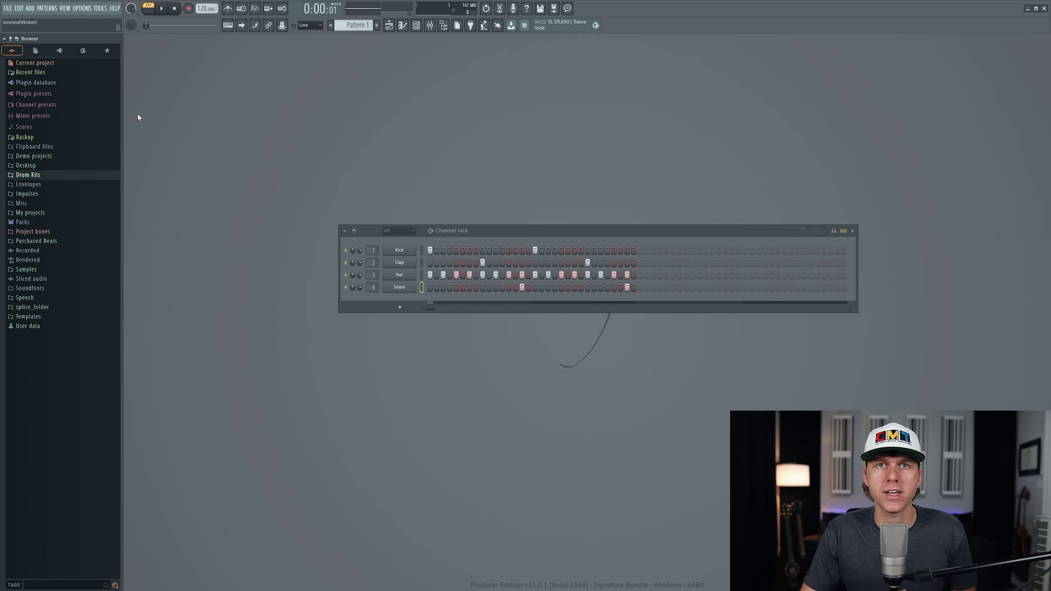
# Open the 808 Mafia Kicks folder of the 808 Mafia Drum Kit and audition several of its kick samples, ending on Kick (2)
pyautogui.click(36, 176)
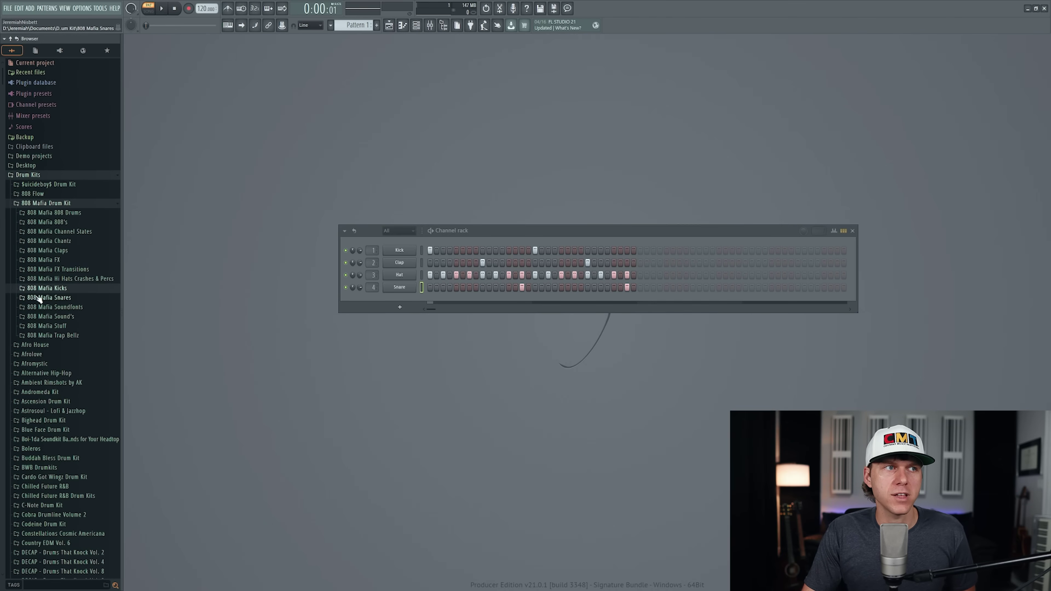
pyautogui.click(47, 288)
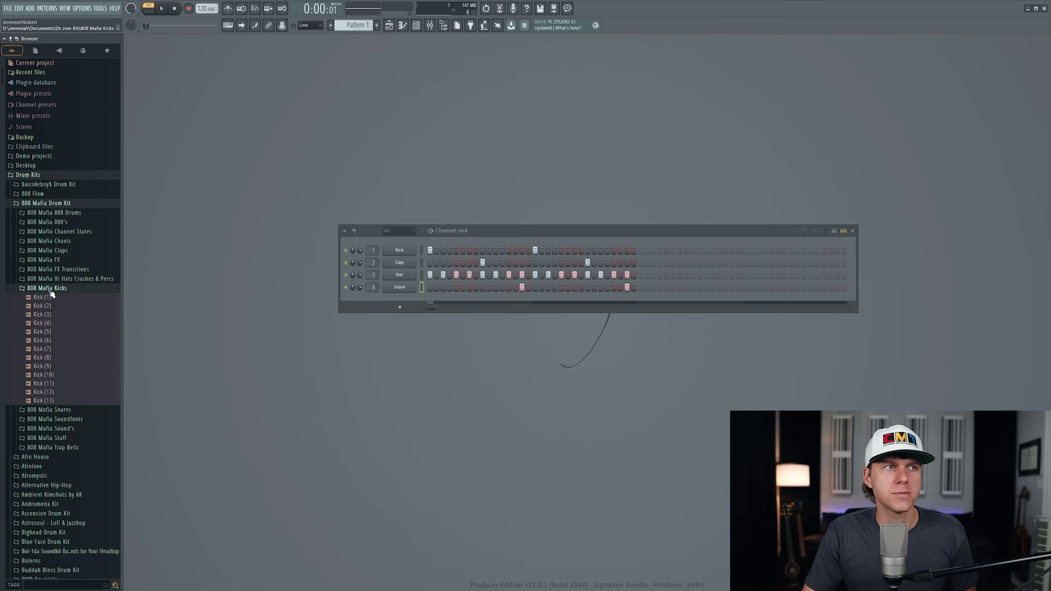
pyautogui.click(68, 307)
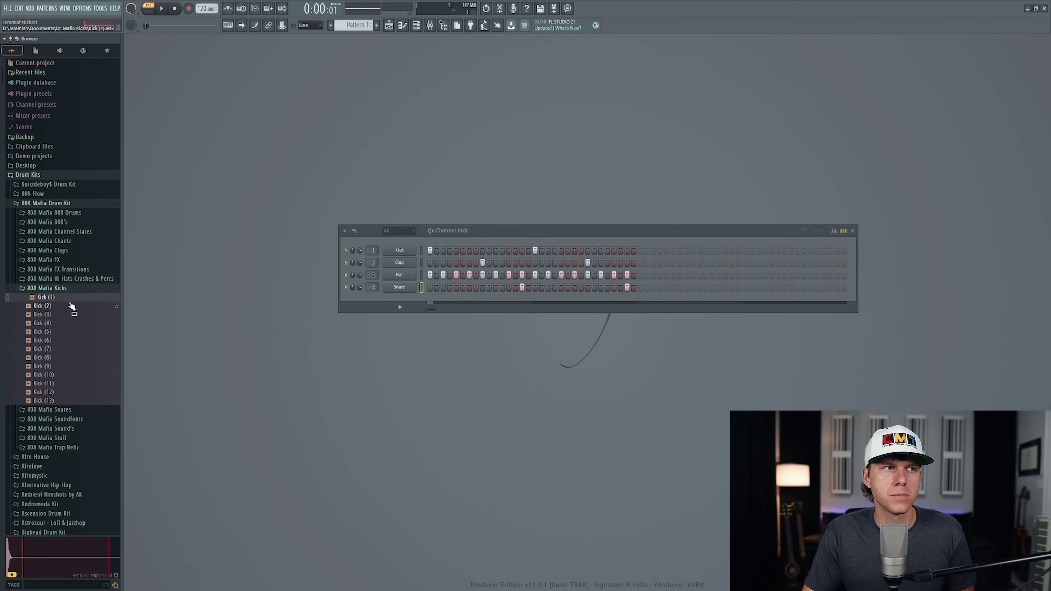
pyautogui.press('Down')
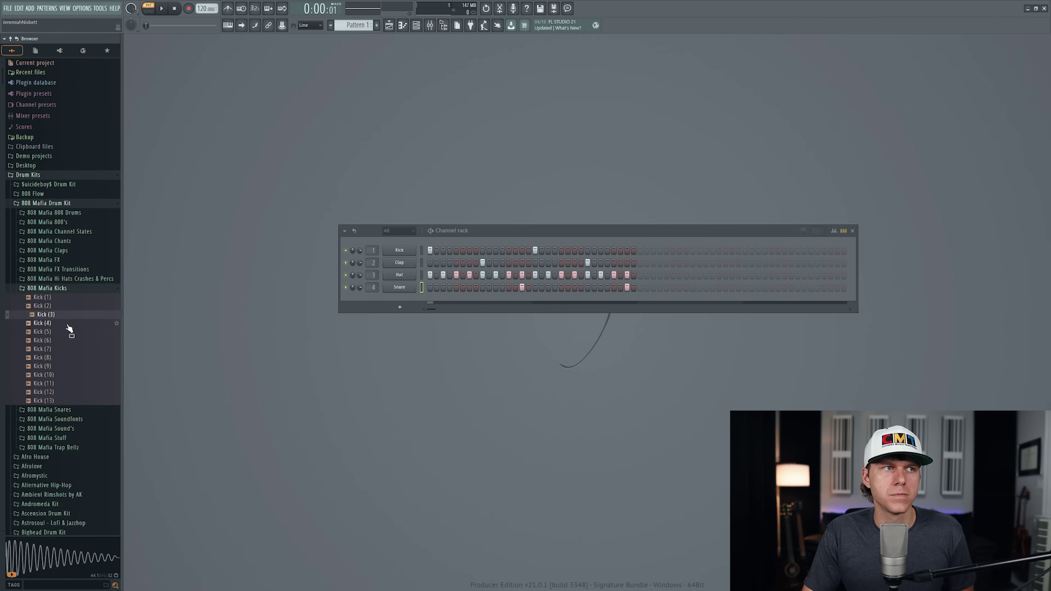
pyautogui.click(67, 325)
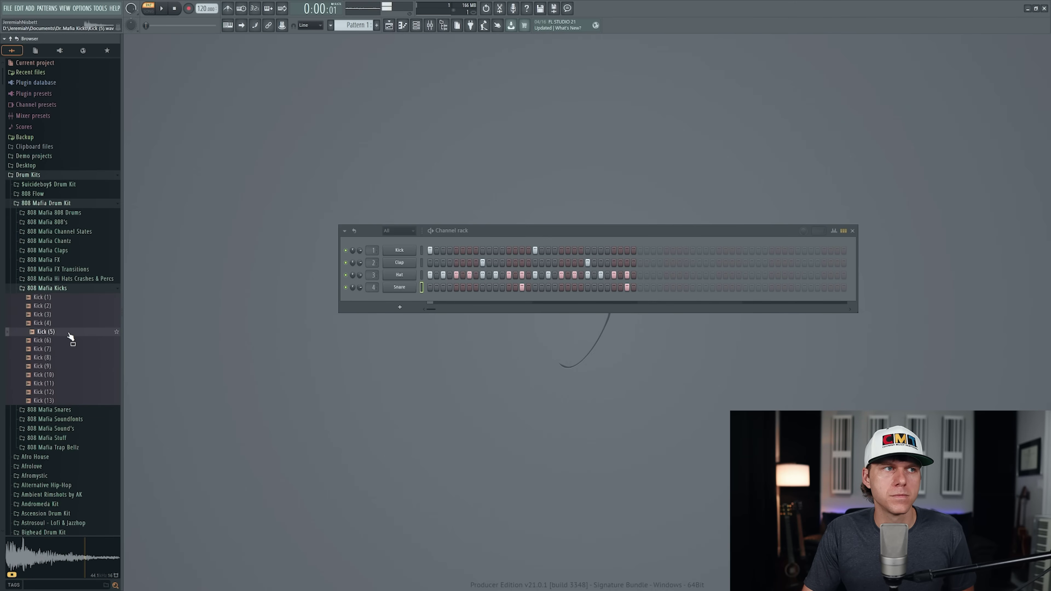
pyautogui.click(63, 307)
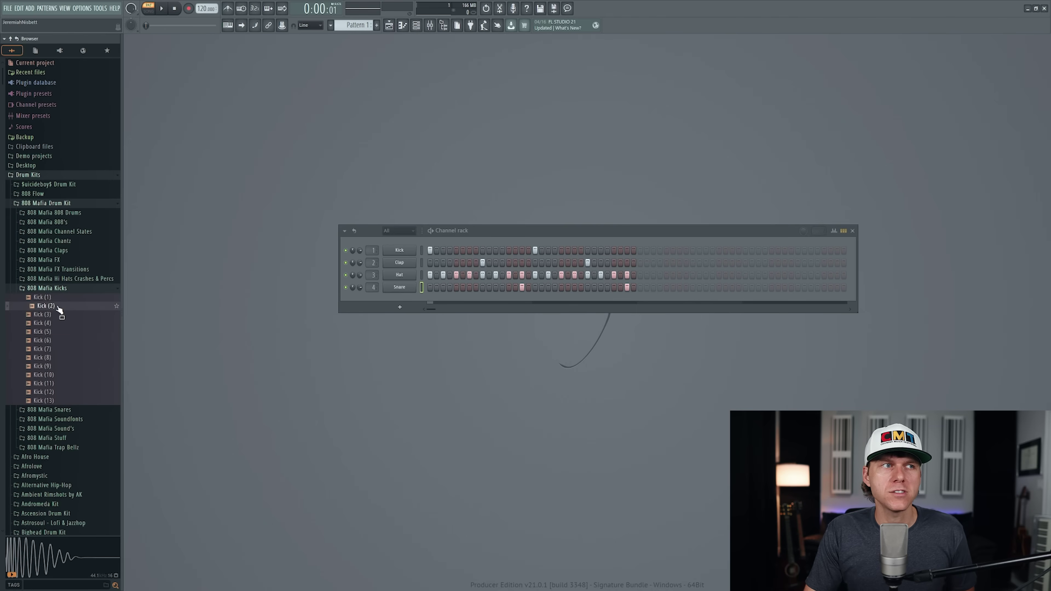
# Replace the Kick channel's sample with Kick (2) and the Clap channel's with Clap (1) from the 808 Mafia Claps folder
pyautogui.moveTo(47, 309); pyautogui.dragTo(288, 256)
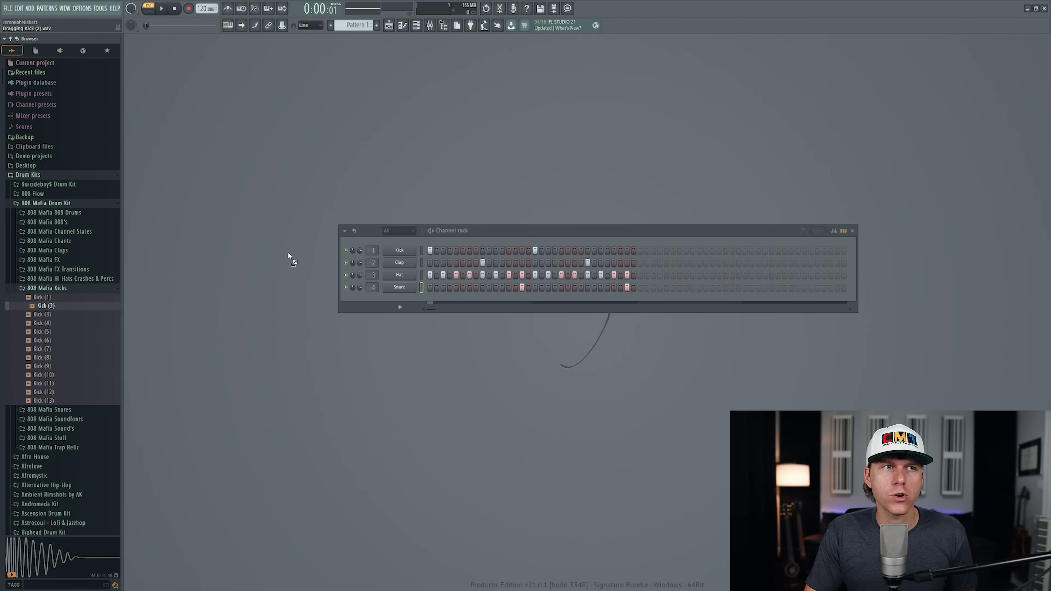
pyautogui.moveTo(383, 246); pyautogui.dragTo(400, 252)
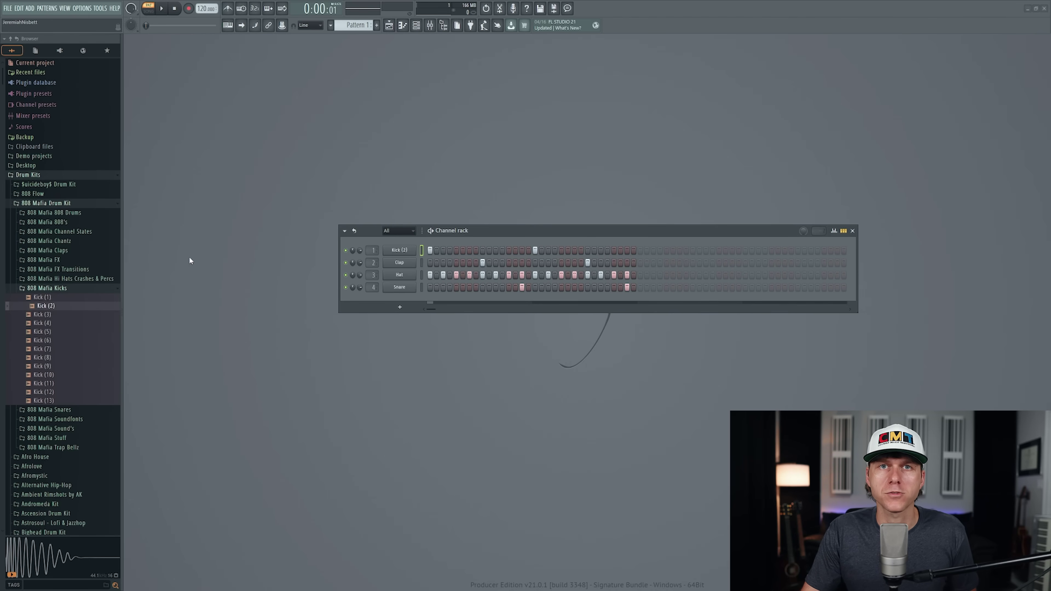
pyautogui.click(51, 250)
pyautogui.click(67, 269)
pyautogui.click(53, 262)
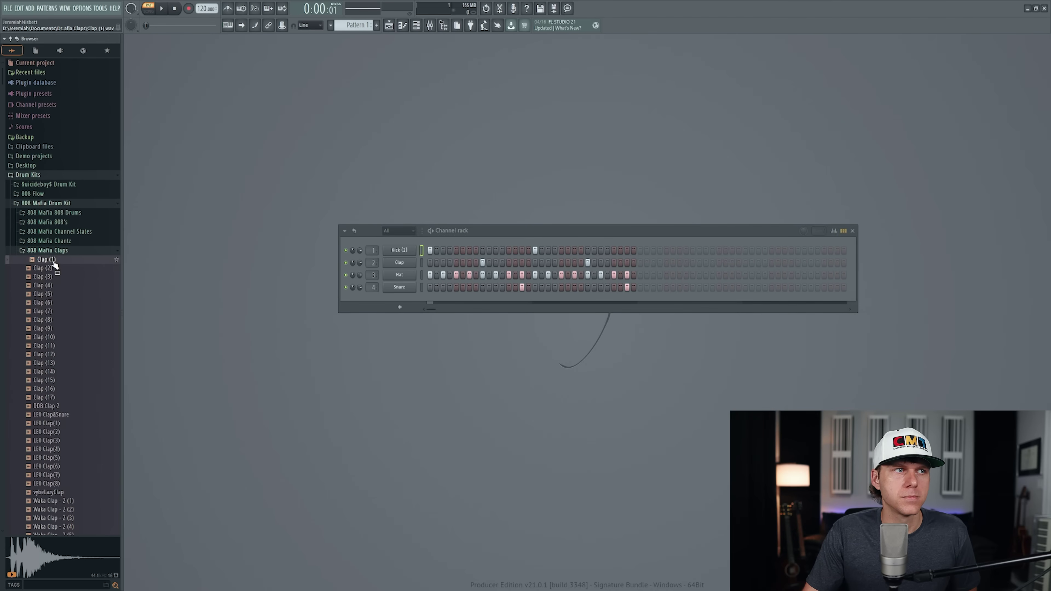
pyautogui.moveTo(54, 263); pyautogui.dragTo(386, 261)
# Audition samples in the 808 Mafia Hi Hats Crashes & Percs folder and load Percs (6) into the Hat channel
pyautogui.scroll(-5, 54, 290)
pyautogui.click(52, 231)
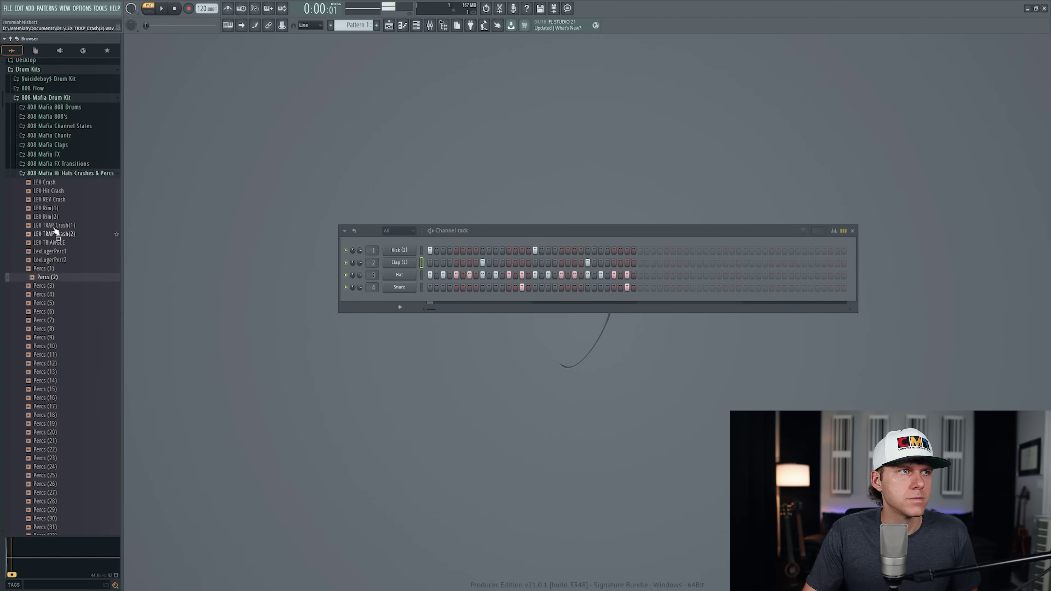
pyautogui.click(61, 298)
pyautogui.click(58, 314)
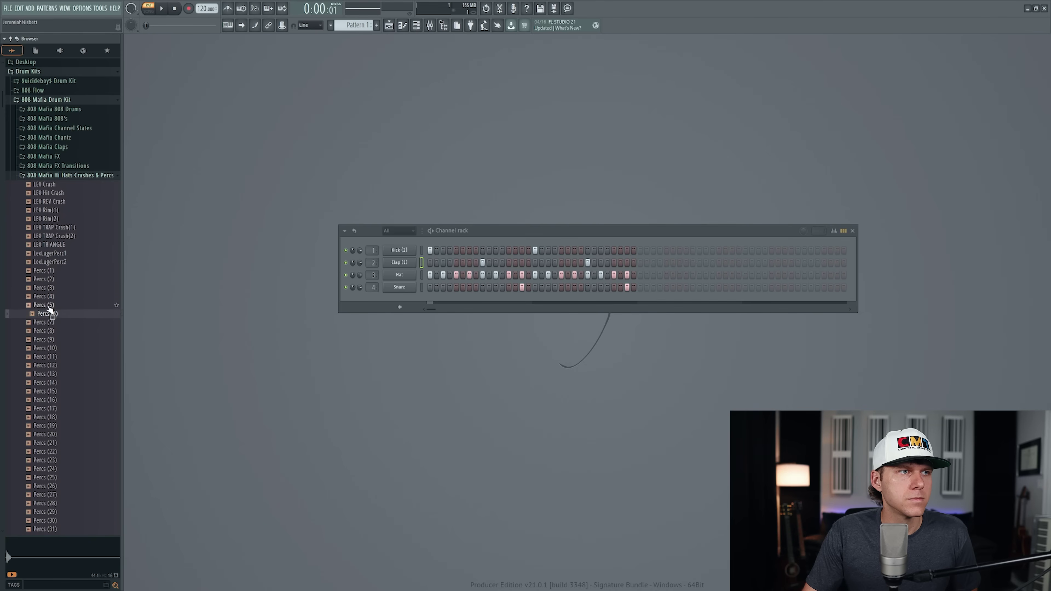
pyautogui.moveTo(51, 320); pyautogui.dragTo(403, 277)
# From the 808 Mafia Snares folder, load LEX Snare(2) into the Snare channel and add LEX Snare(3) as a new channel below it
pyautogui.click(71, 175)
pyautogui.moveTo(62, 221); pyautogui.dragTo(402, 287)
pyautogui.click(55, 231)
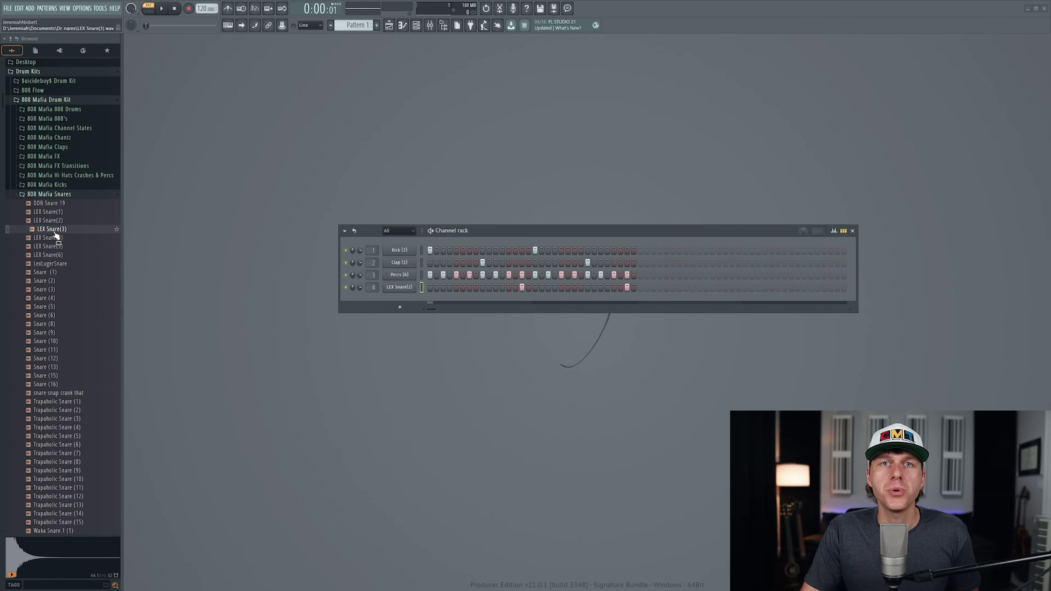
pyautogui.moveTo(56, 235); pyautogui.dragTo(150, 252)
pyautogui.moveTo(401, 299); pyautogui.dragTo(403, 300)
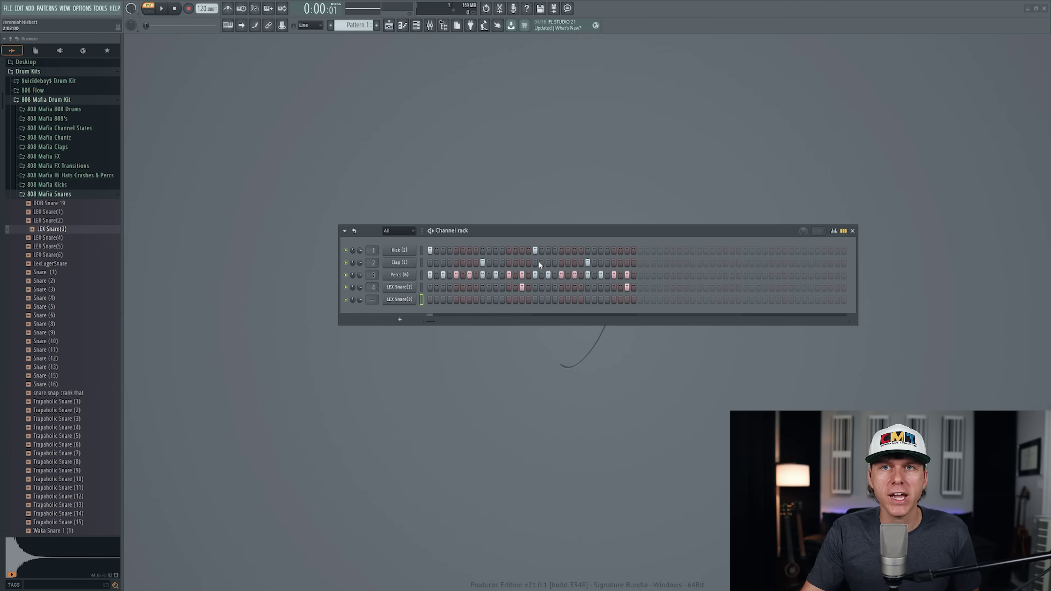
# Open the Percs (6) channel in the piano roll and close the channel rack covering it
pyautogui.rightClick(408, 276)
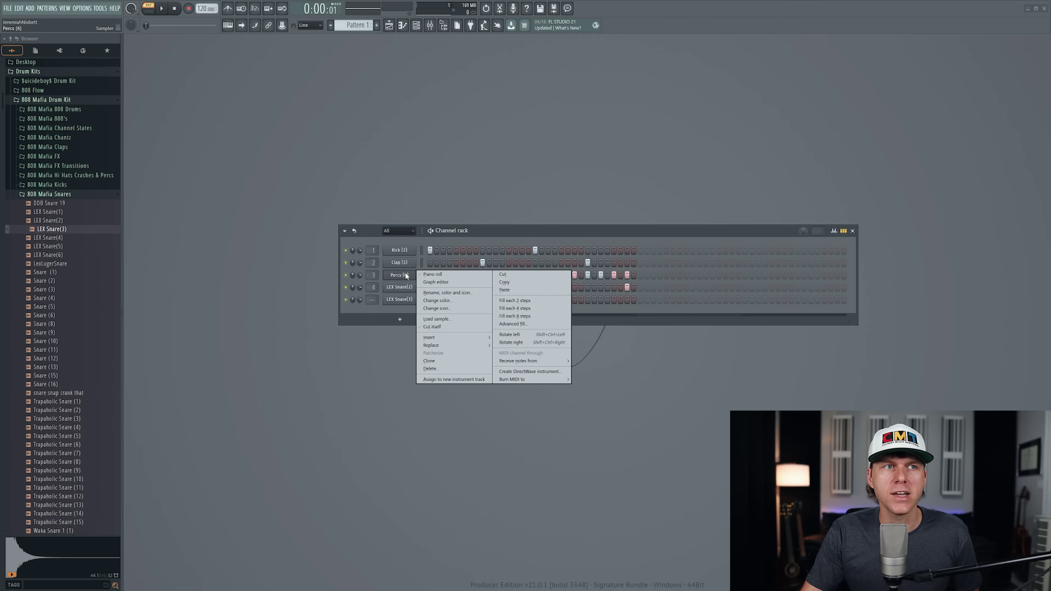
pyautogui.click(433, 275)
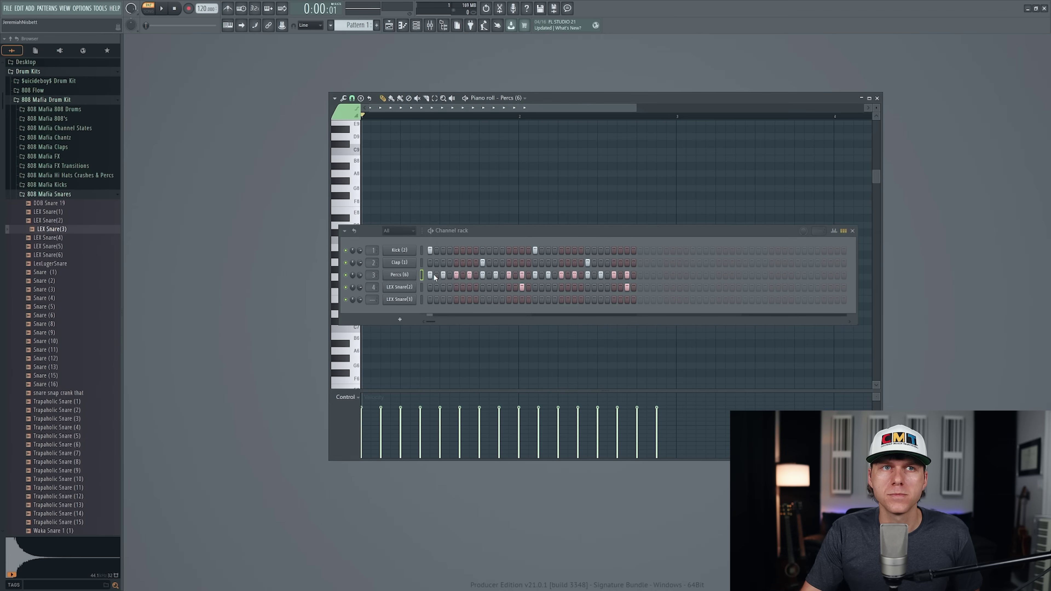
pyautogui.click(853, 231)
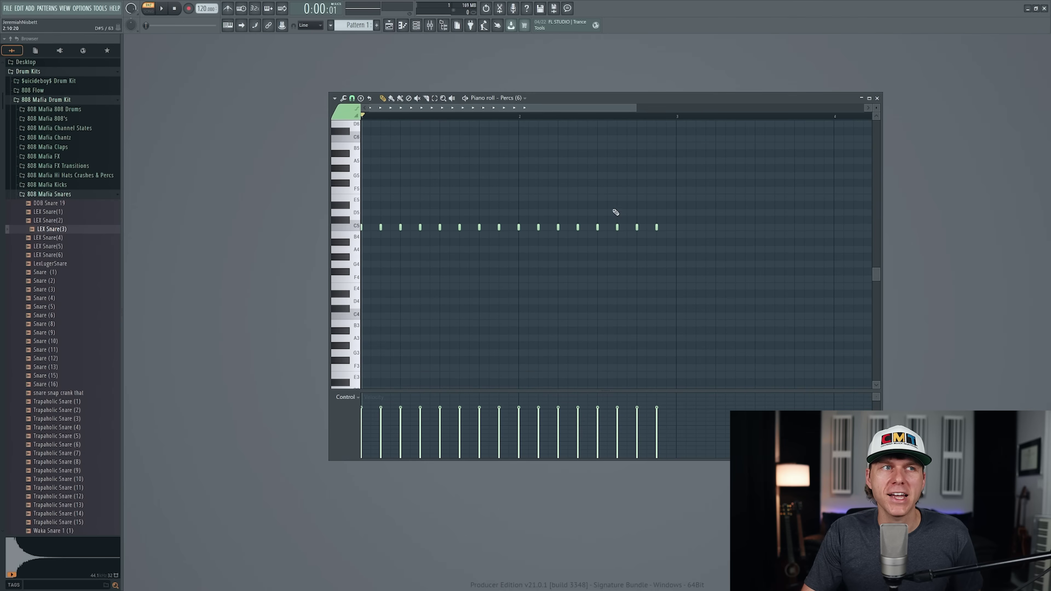
pyautogui.scroll(1, 621, 215)
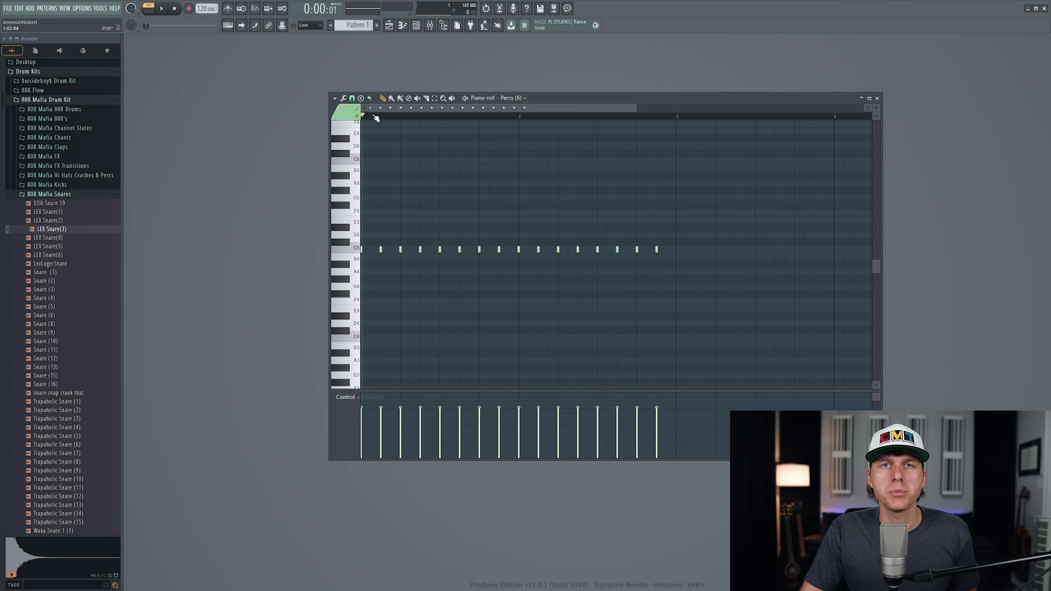
# Set the piano roll snap to 1/6 step and add two closely spaced C5 notes after the last Percs (6) note
pyautogui.click(354, 101)
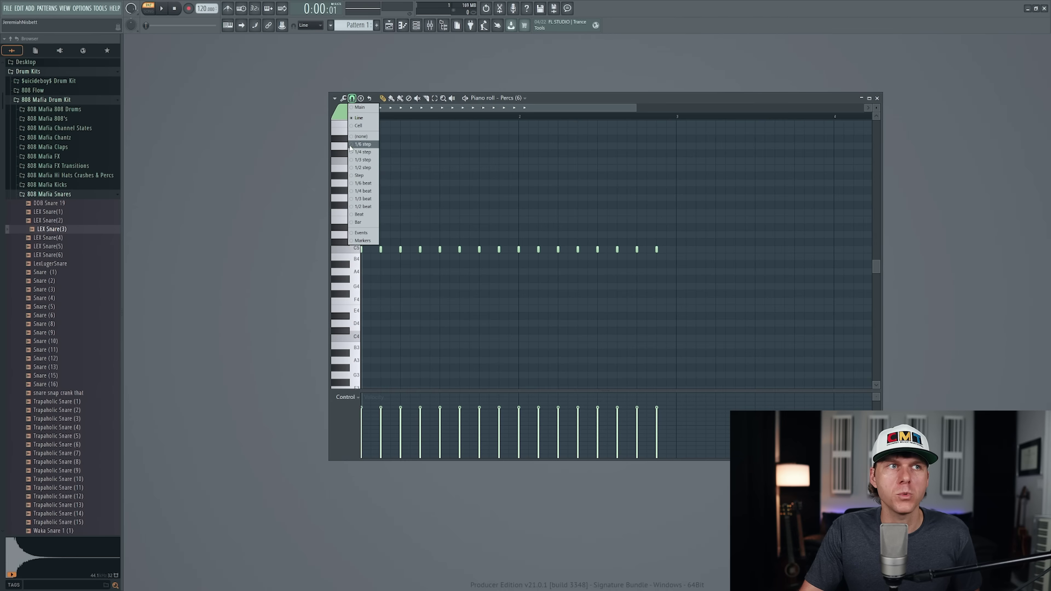
pyautogui.click(365, 146)
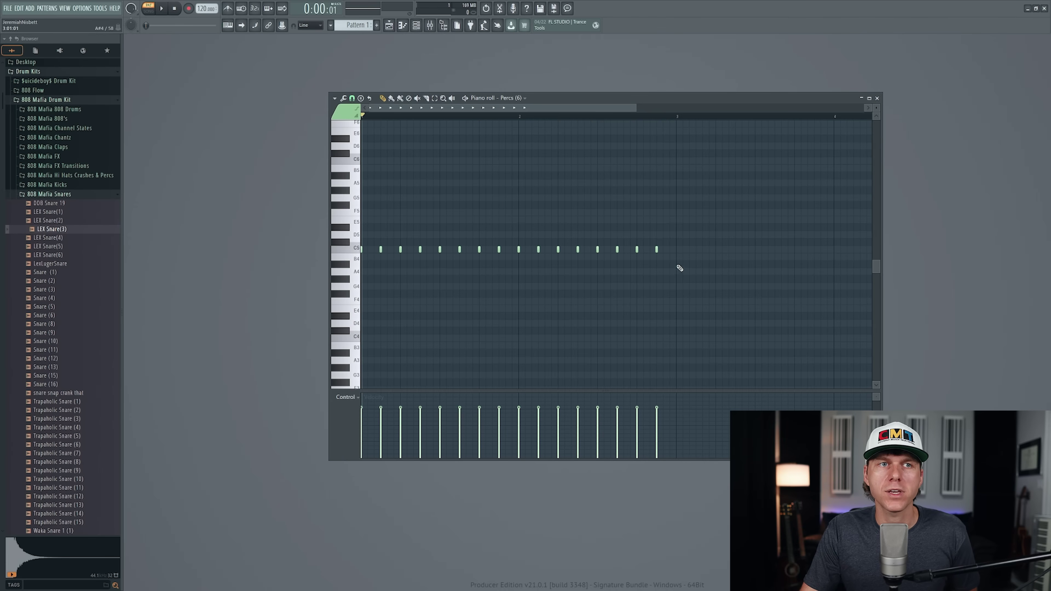
pyautogui.click(663, 250)
pyautogui.click(671, 249)
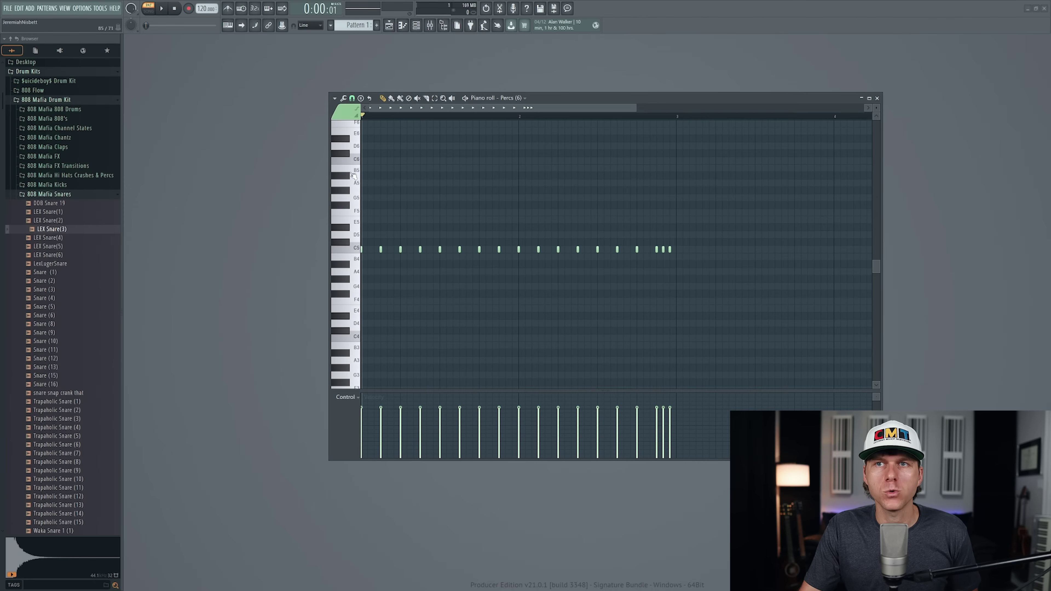
# Look through the piano roll's higher octaves and reopen the channel rack
pyautogui.scroll(1, 378, 247)
pyautogui.scroll(8, 378, 247)
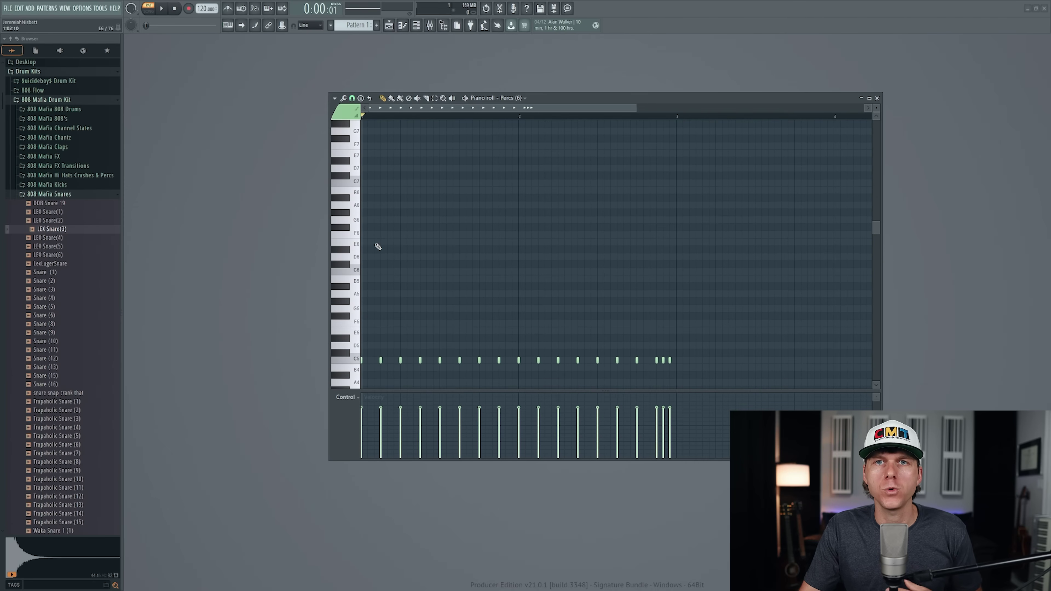
pyautogui.scroll(1, 378, 247)
pyautogui.click(416, 25)
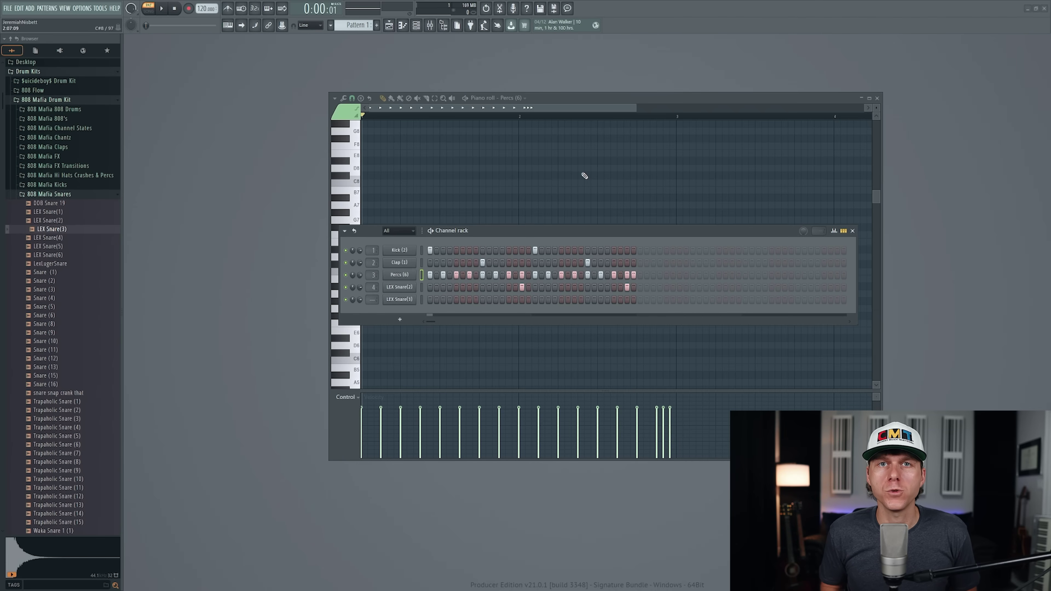
# Add FLEX from the plugin database's Music Production generators as a new channel, then reopen its plugin window once and close it
pyautogui.click(27, 71)
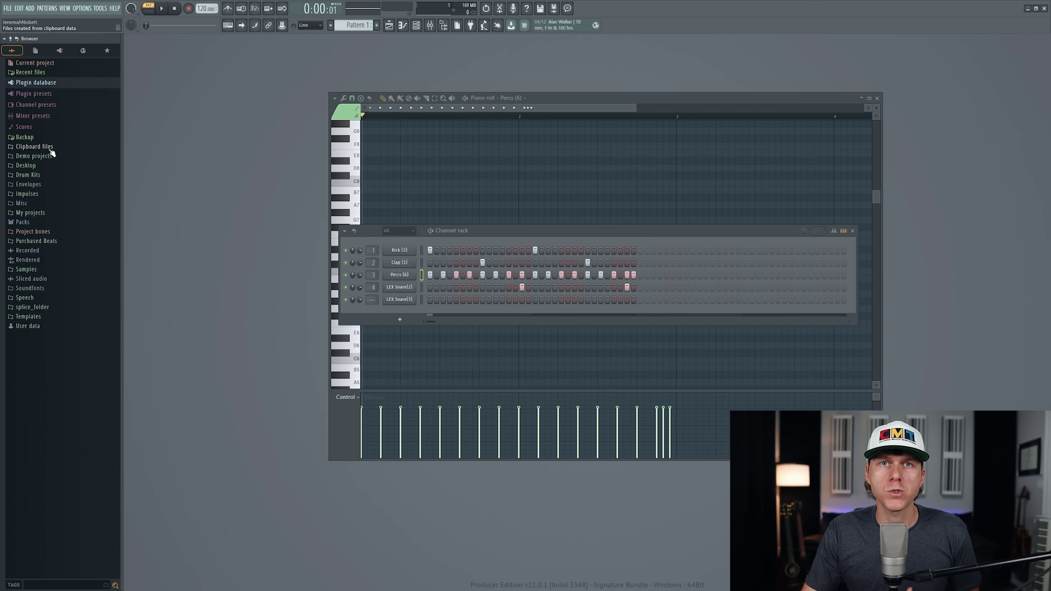
pyautogui.click(37, 84)
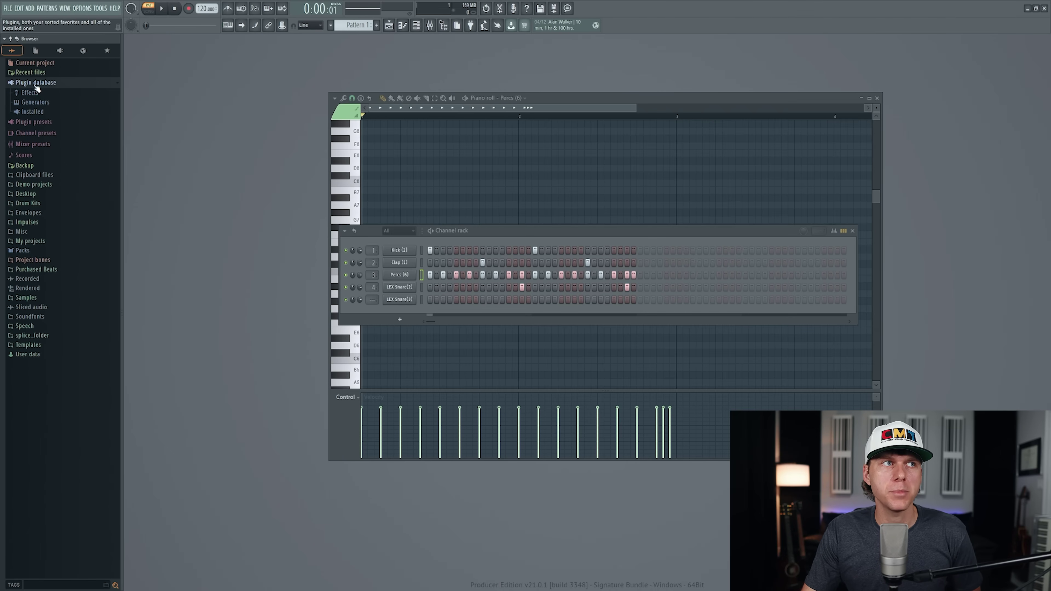
pyautogui.click(35, 102)
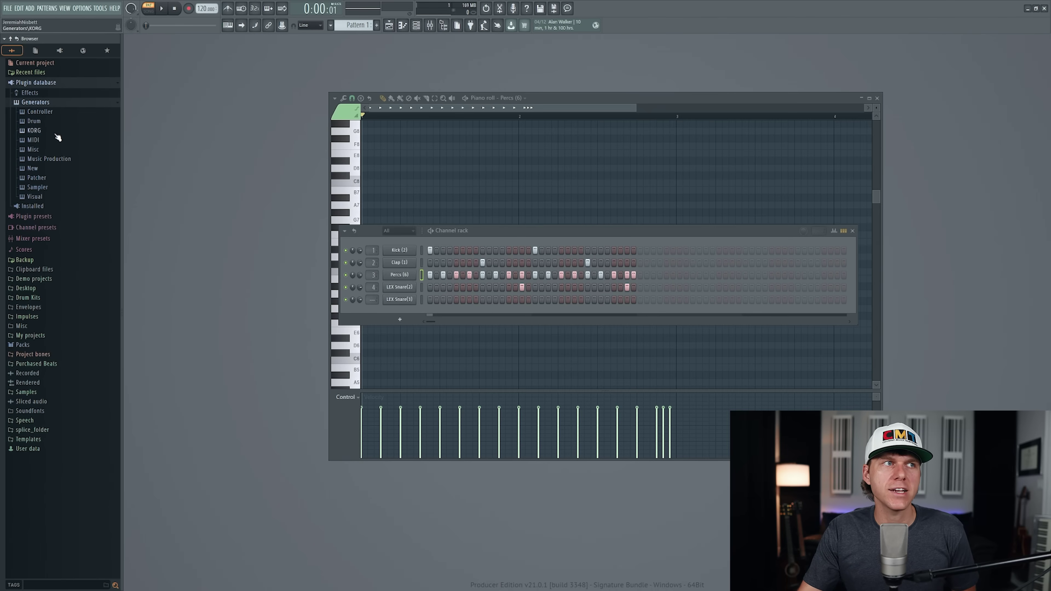
pyautogui.click(58, 162)
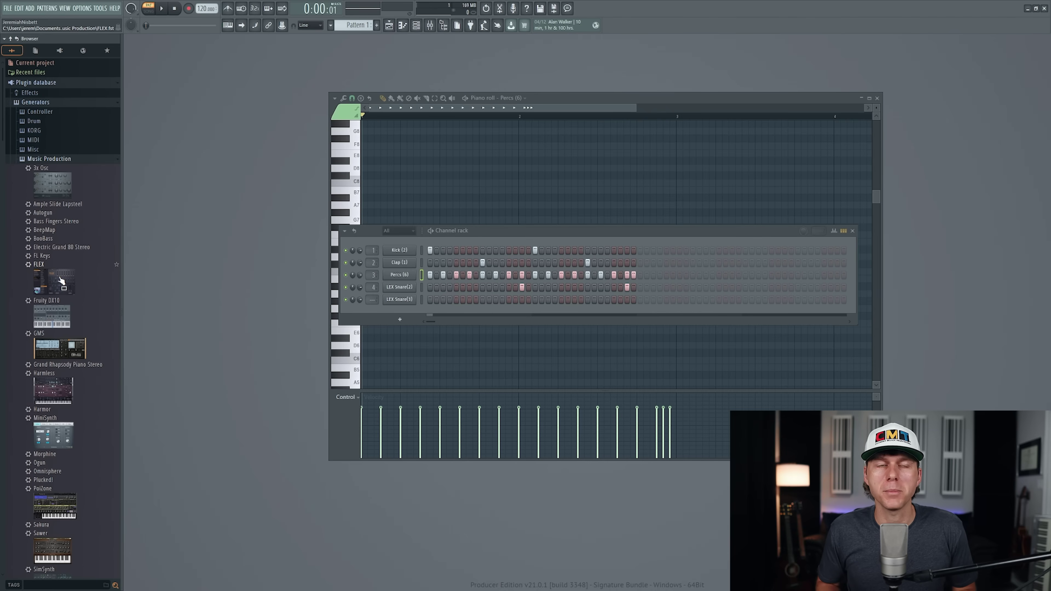
pyautogui.moveTo(61, 281); pyautogui.dragTo(403, 310)
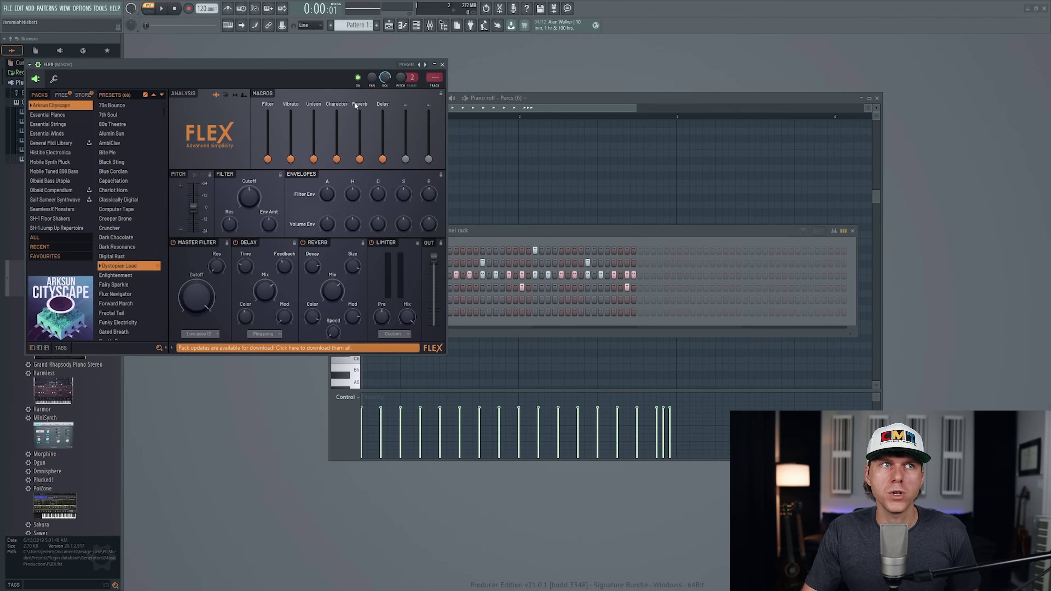
pyautogui.click(443, 65)
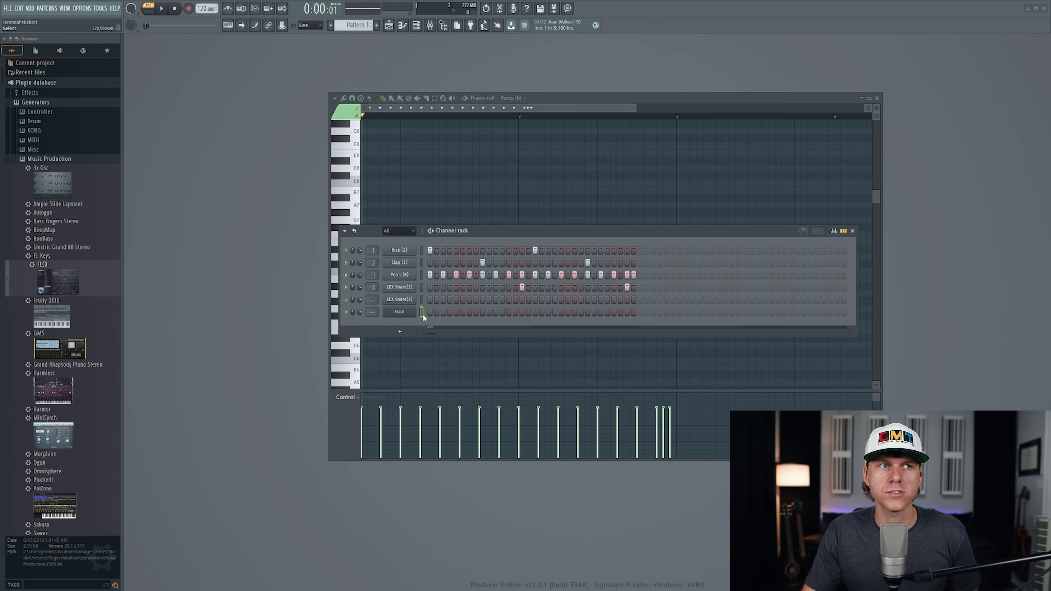
pyautogui.click(399, 312)
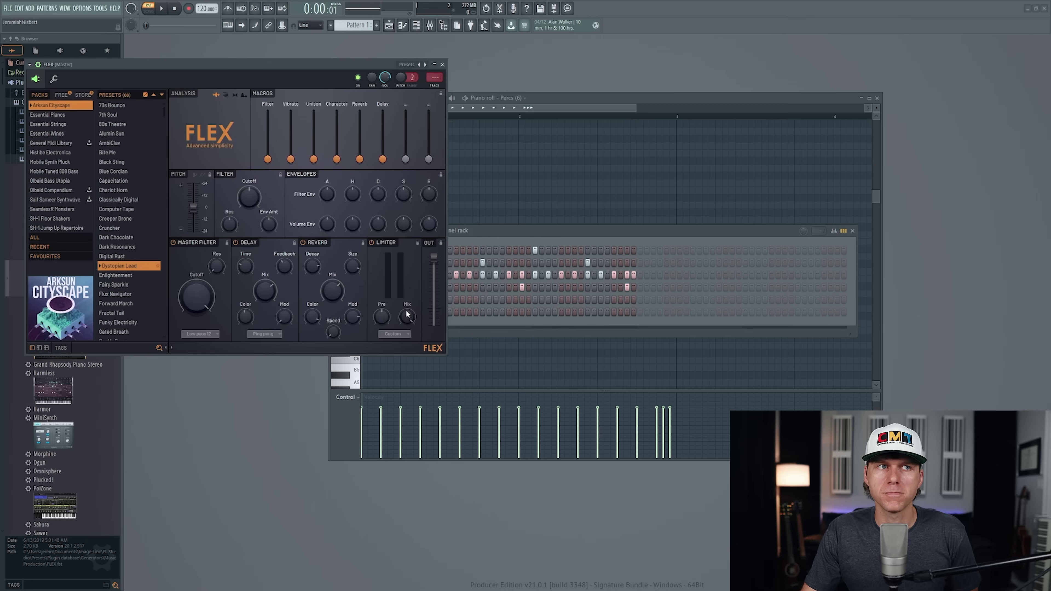
pyautogui.click(443, 65)
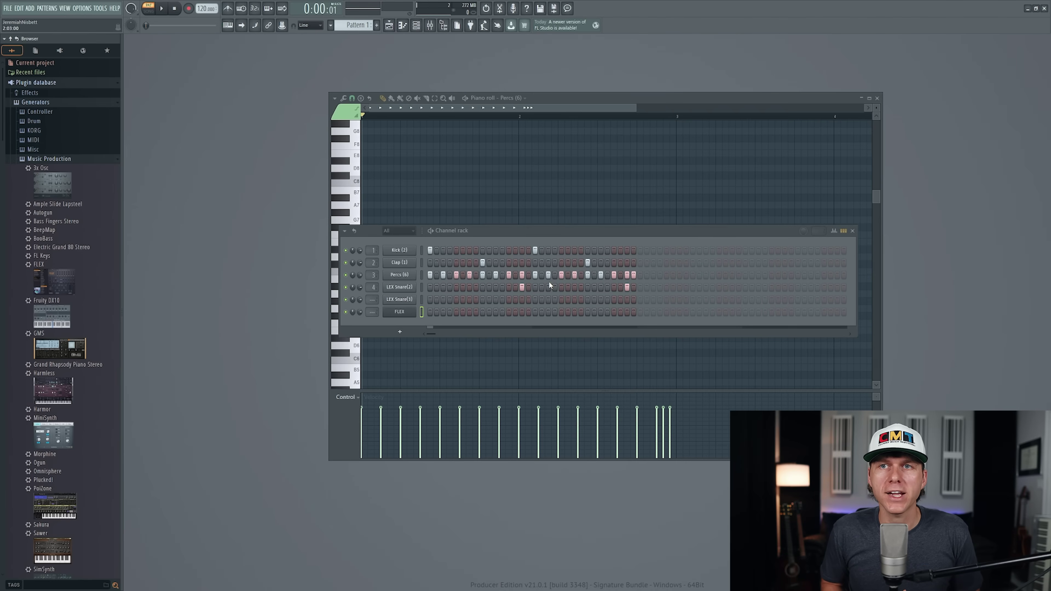
# Add an FL Keys instrument channel through the channel rack's own options, and close the plugin window
pyautogui.click(345, 232)
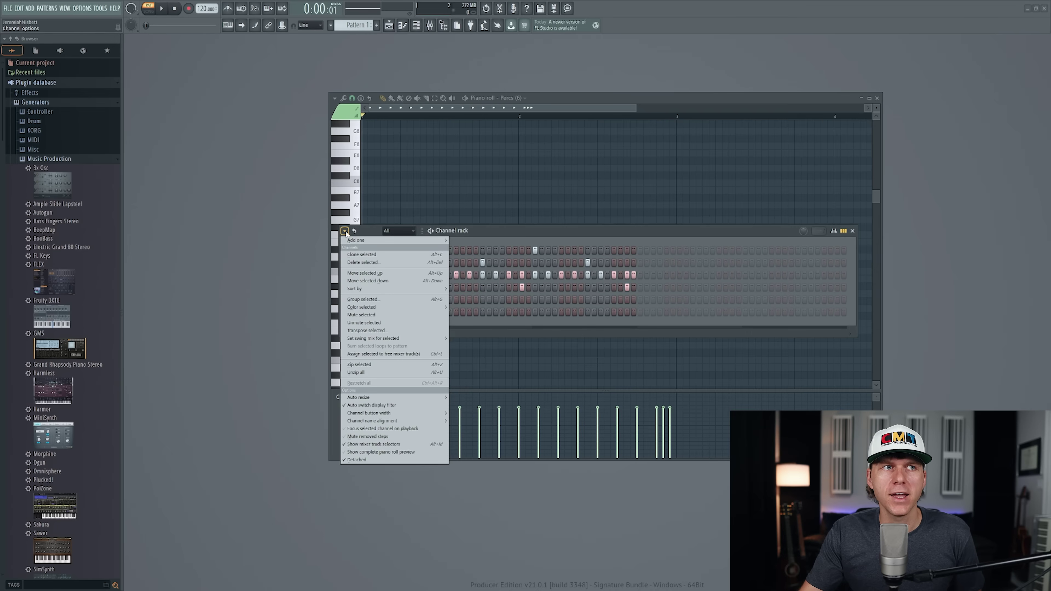
pyautogui.moveTo(358, 243)
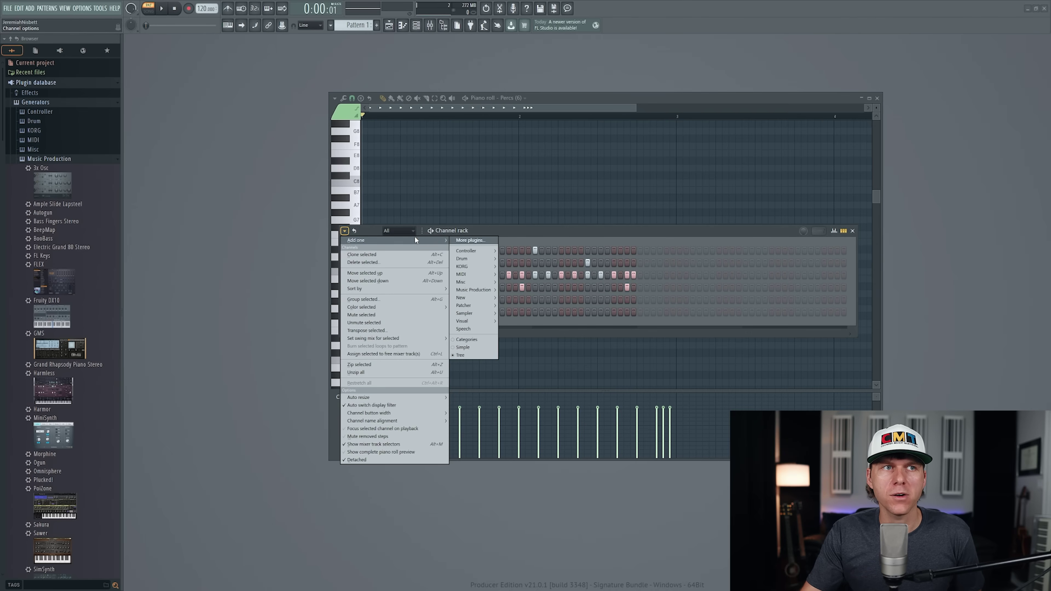
pyautogui.moveTo(471, 251)
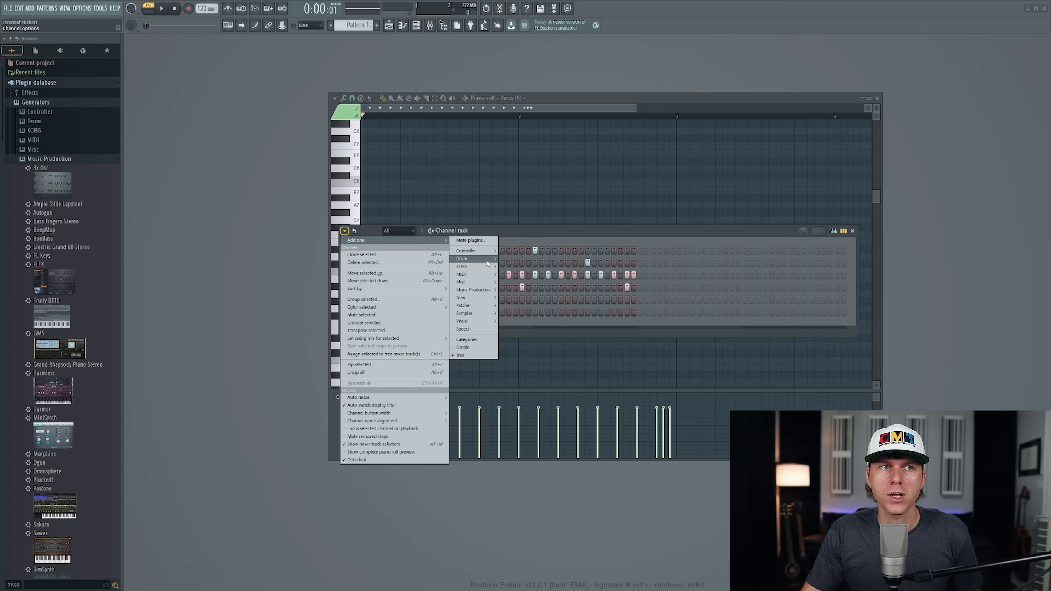
pyautogui.moveTo(485, 291)
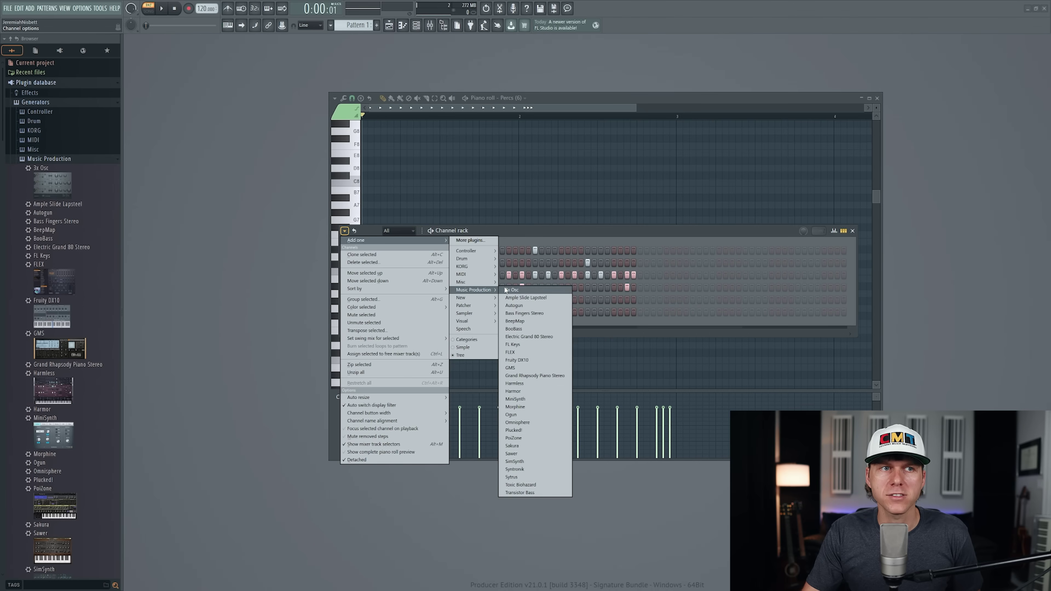
pyautogui.click(520, 346)
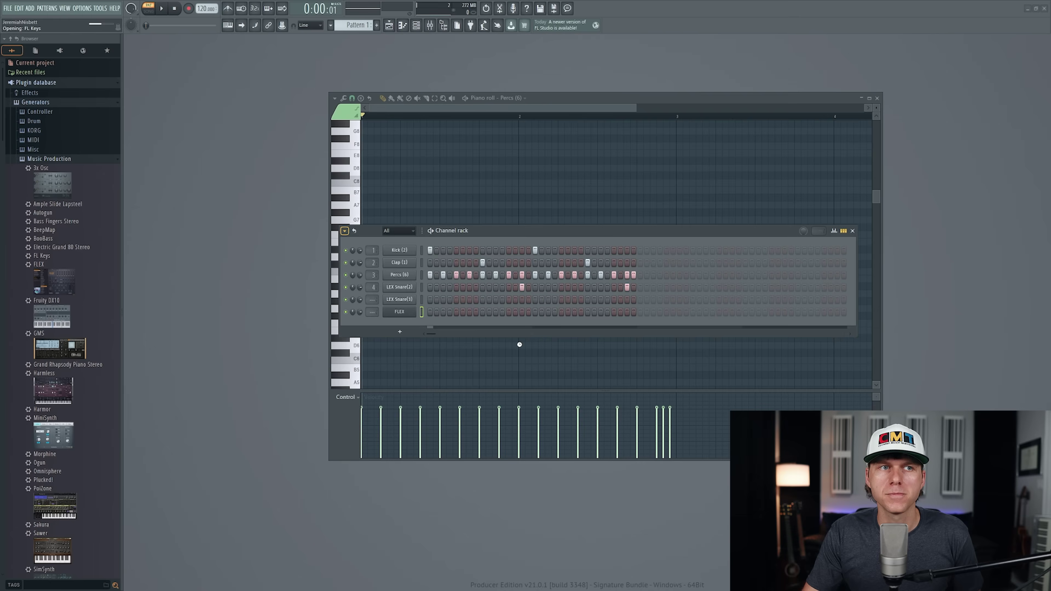
pyautogui.moveTo(141, 77); pyautogui.dragTo(547, 209)
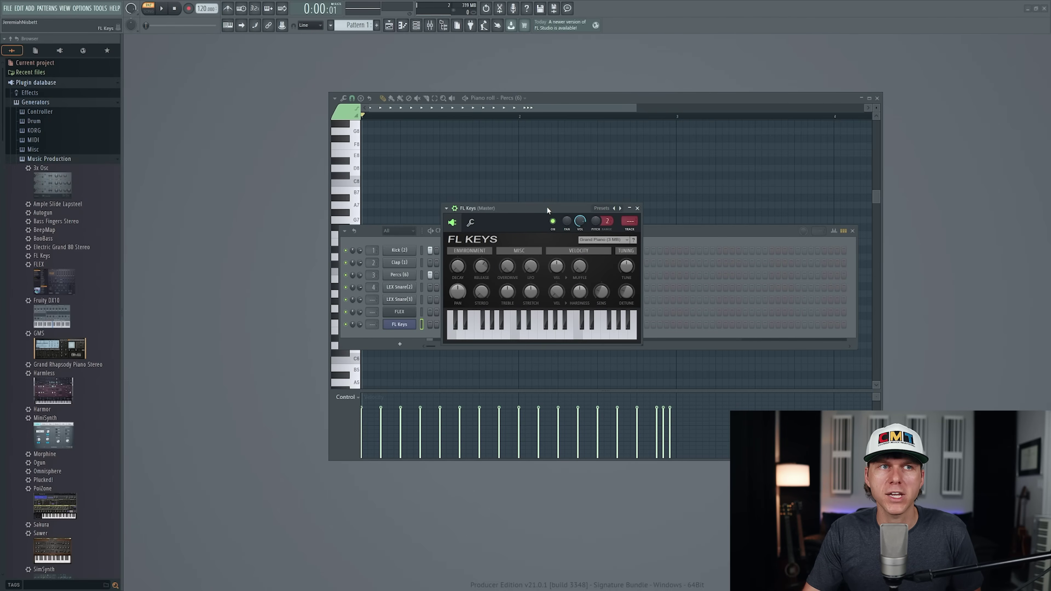
pyautogui.click(637, 208)
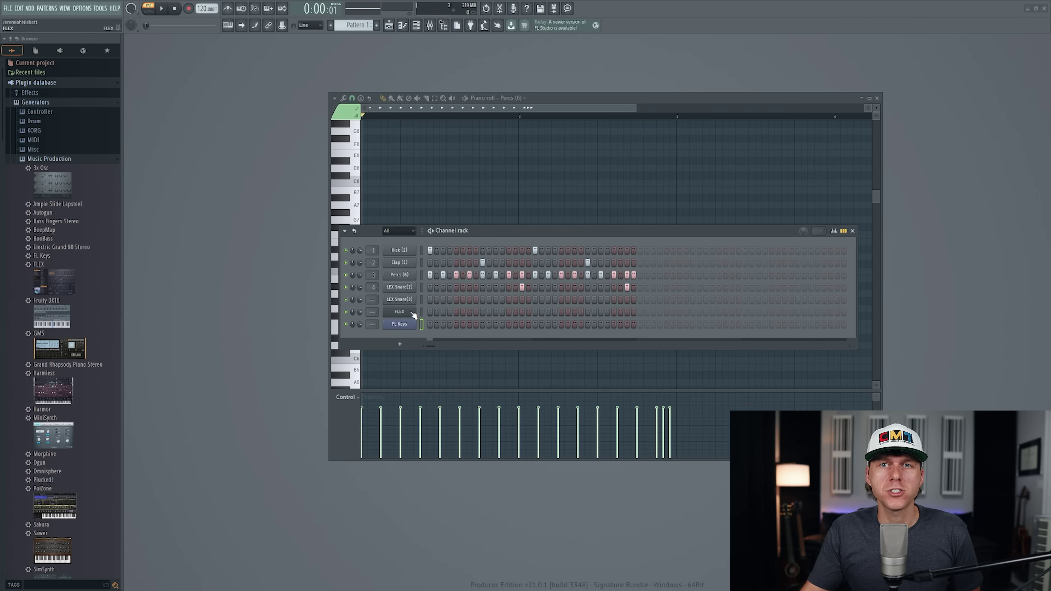
# Reopen the FLEX plugin, move its window toward the centre and load the Grand Piano preset from the Essential Pianos pack
pyautogui.click(410, 314)
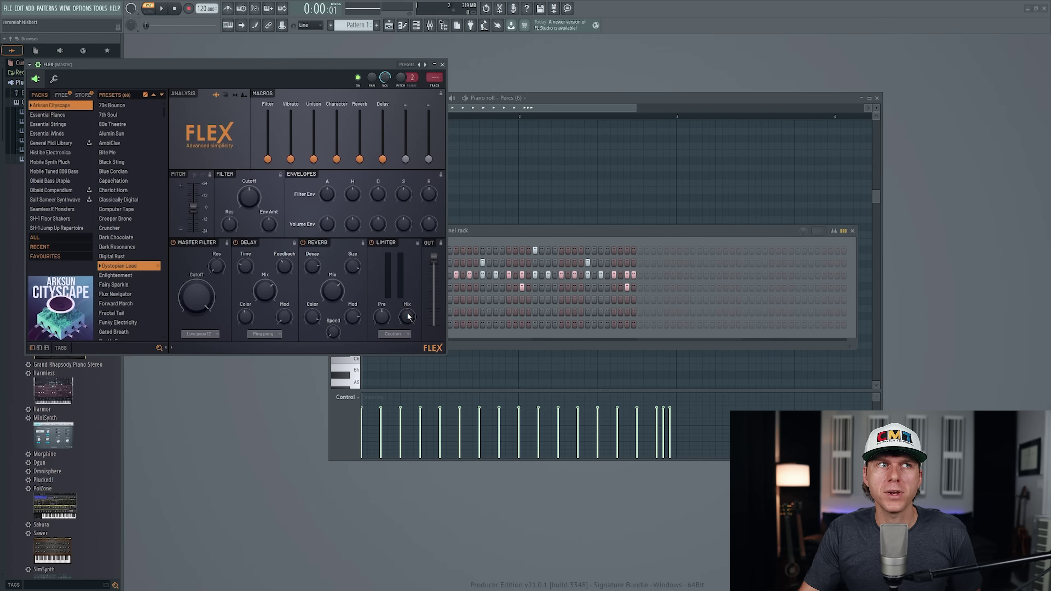
pyautogui.moveTo(309, 64); pyautogui.dragTo(561, 110)
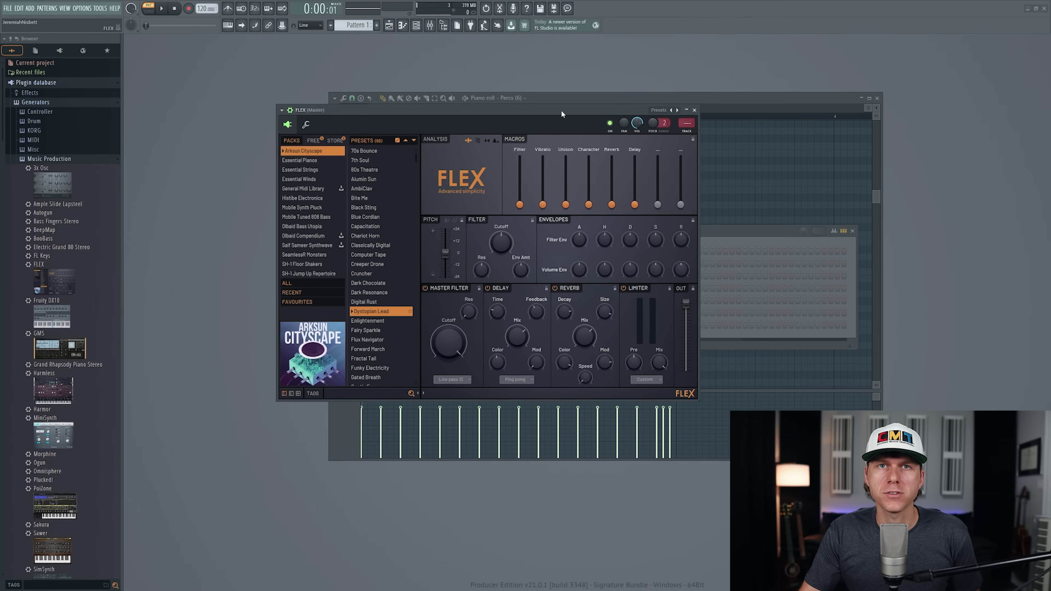
pyautogui.click(314, 161)
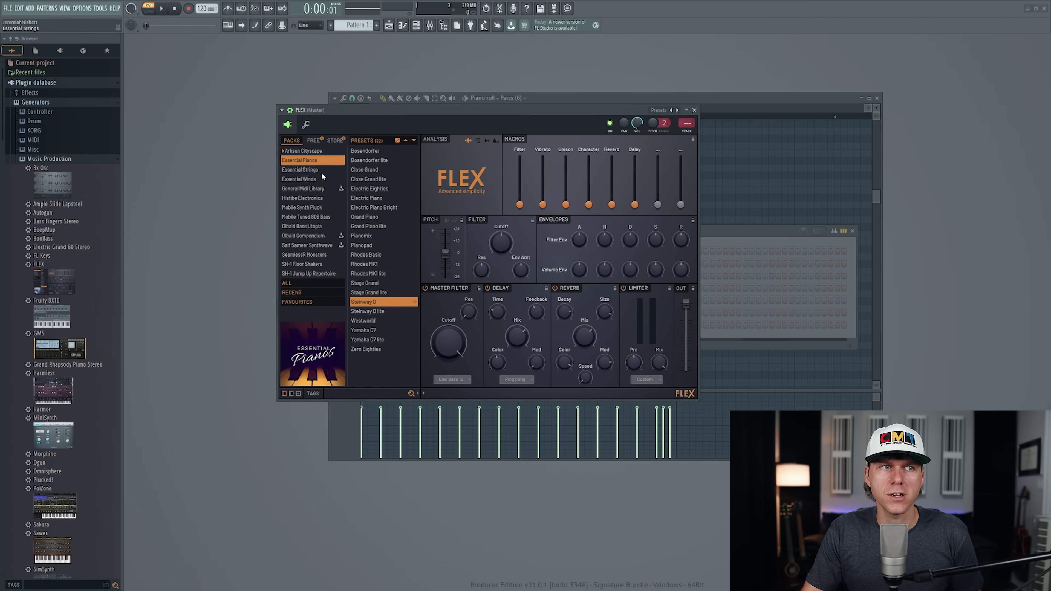
pyautogui.click(370, 218)
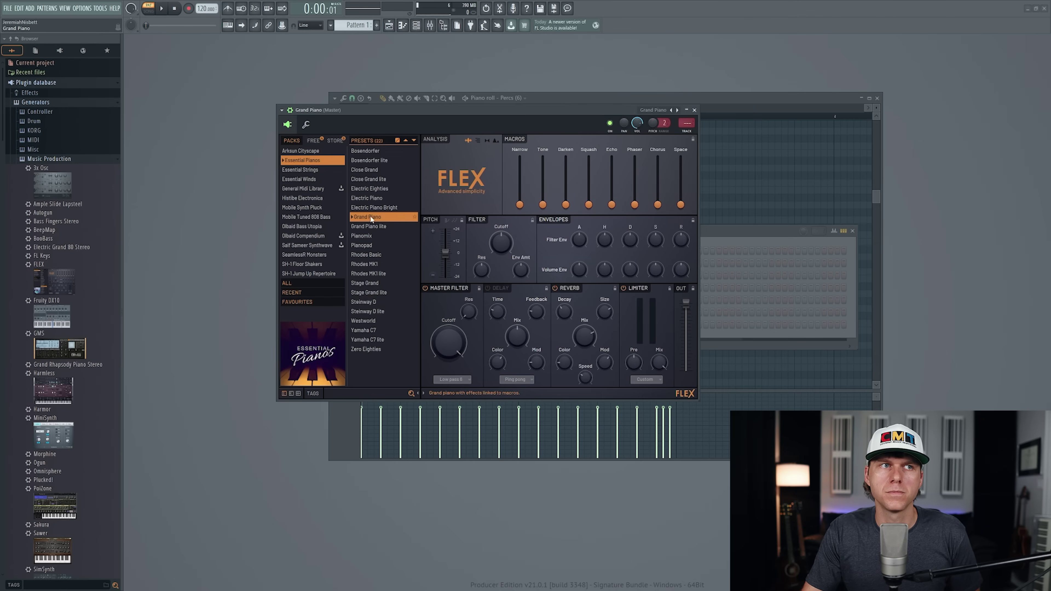
# Close the FLEX window and enable the Impact GX61 keyboard as a MIDI input device in the MIDI settings
pyautogui.click(695, 110)
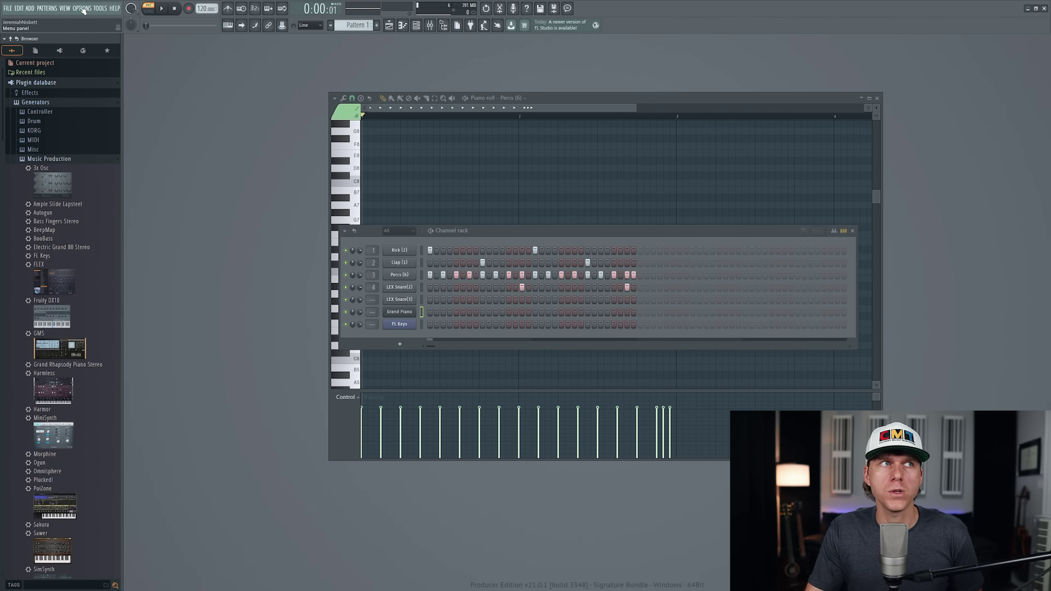
pyautogui.click(83, 9)
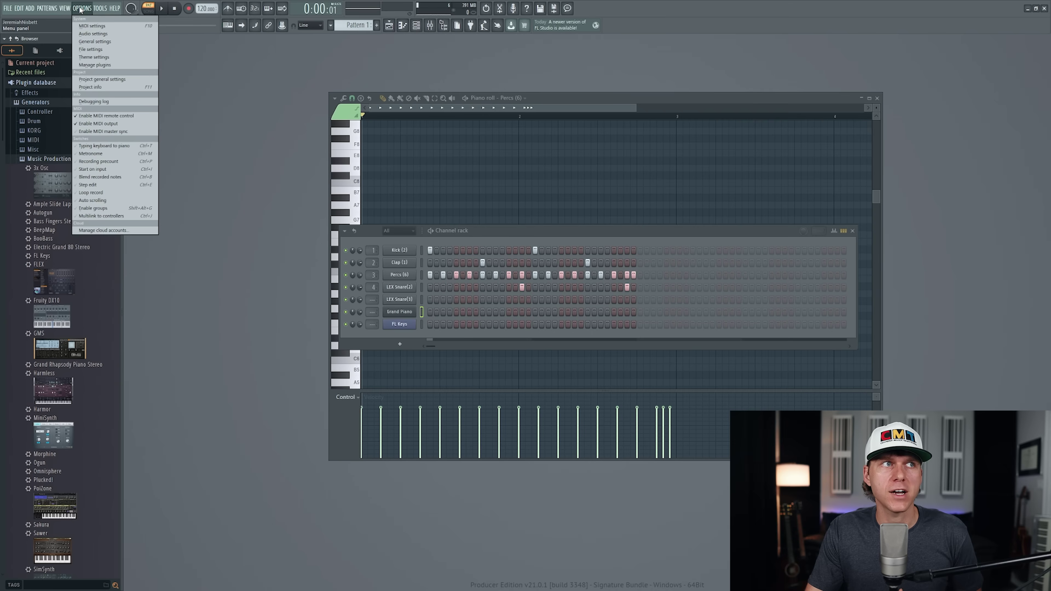
pyautogui.click(101, 27)
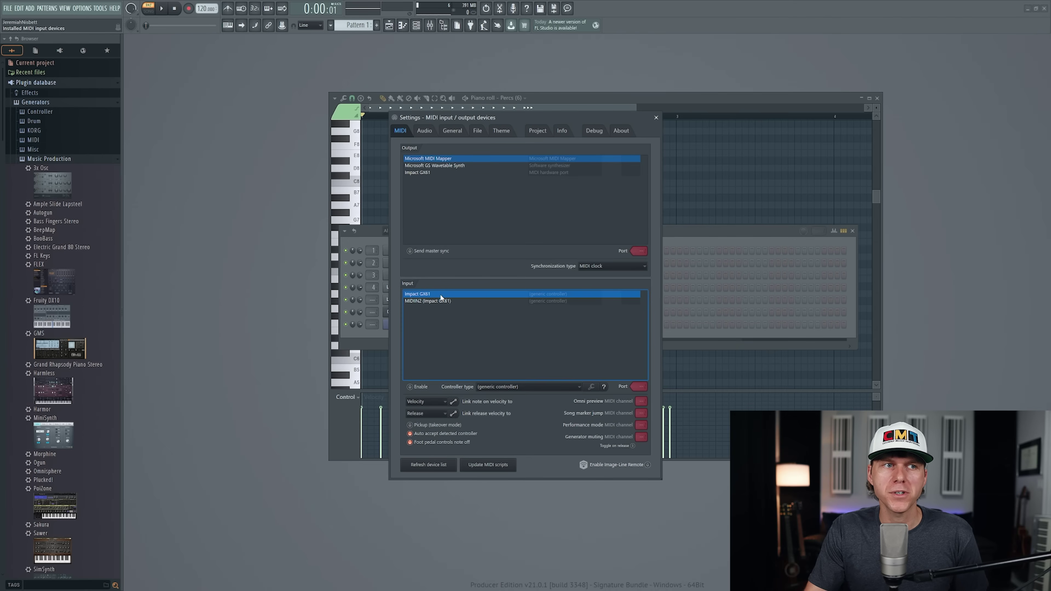
pyautogui.click(410, 387)
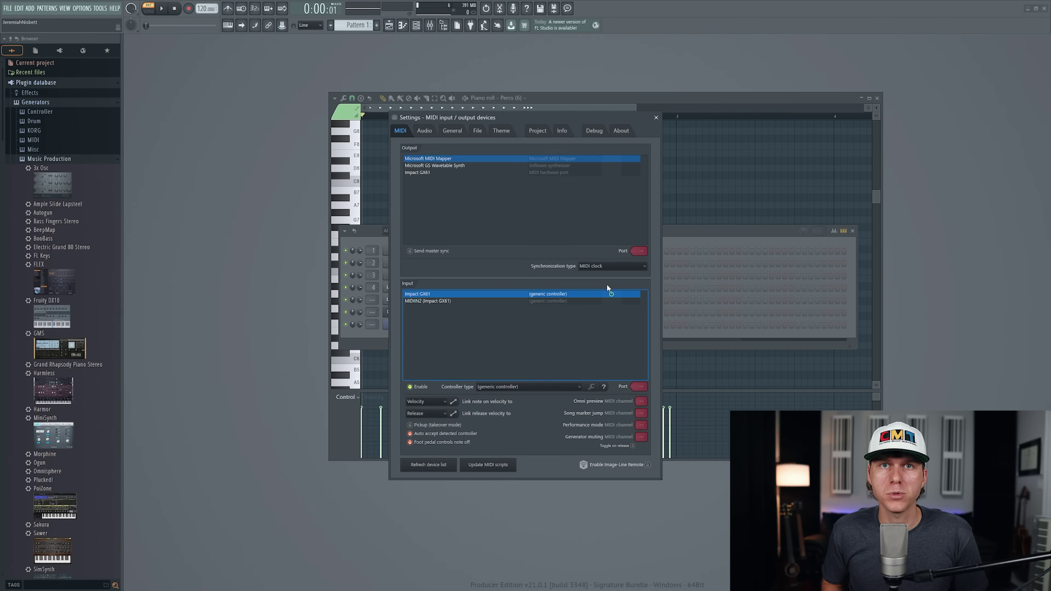
pyautogui.click(657, 118)
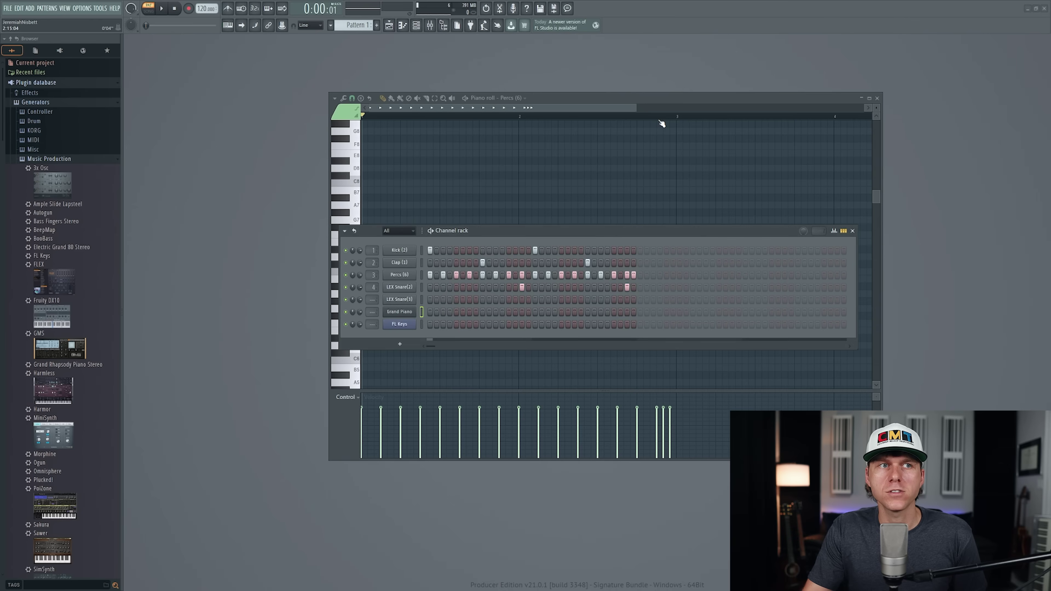
# Show the Grand Piano channel's piano roll without the channel rack, enlarge its window and widen the visible bar range
pyautogui.rightClick(400, 313)
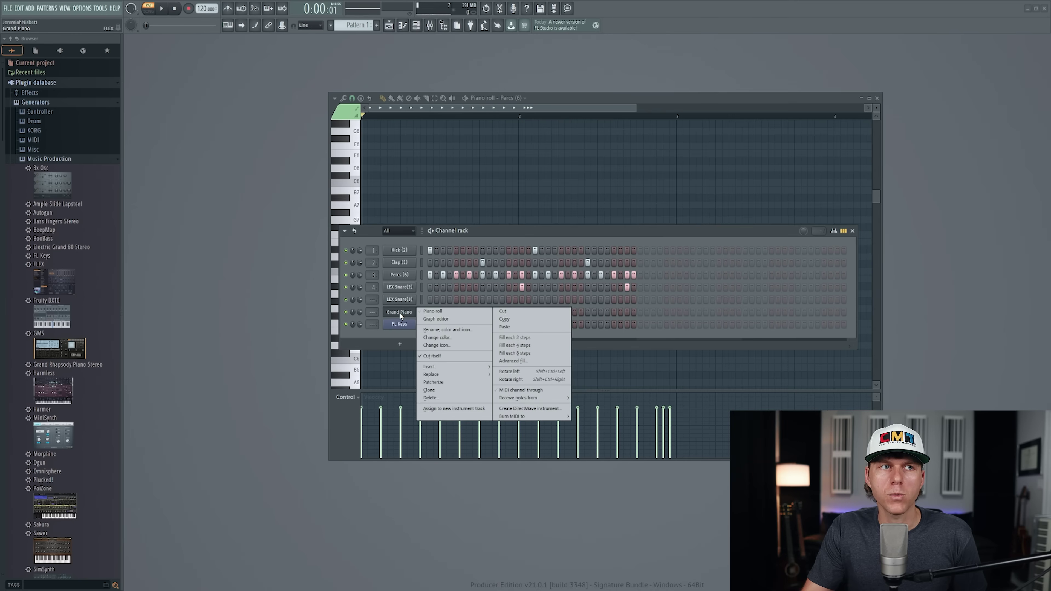
pyautogui.click(433, 311)
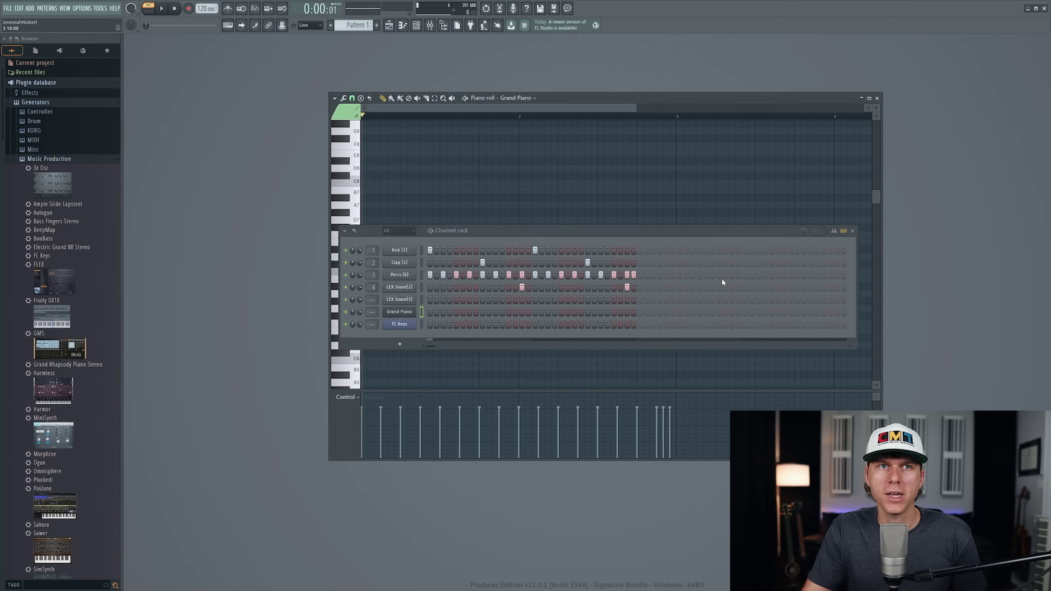
pyautogui.click(853, 231)
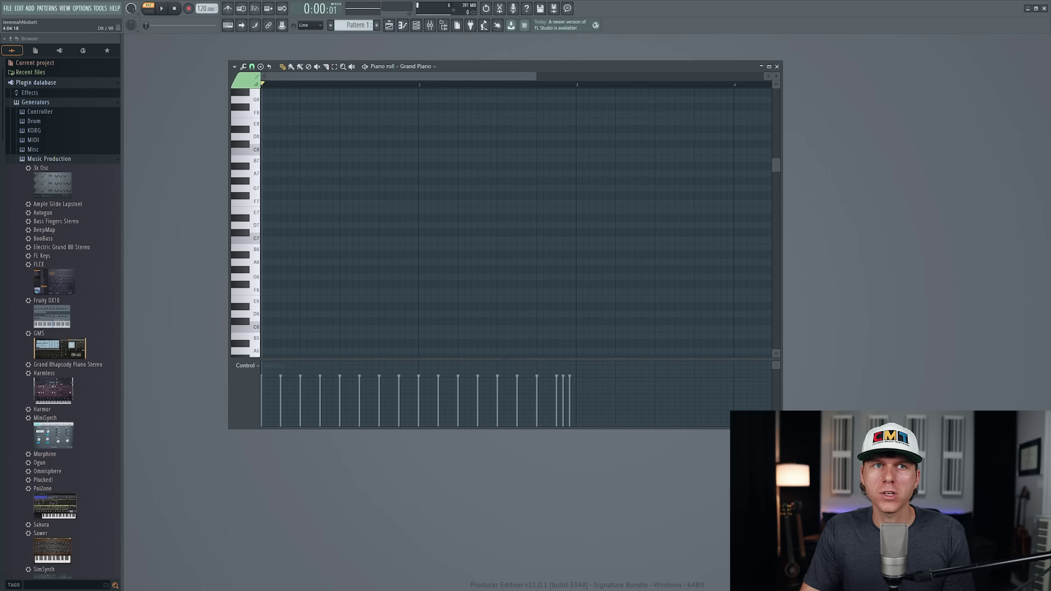
pyautogui.moveTo(781, 428); pyautogui.dragTo(929, 501)
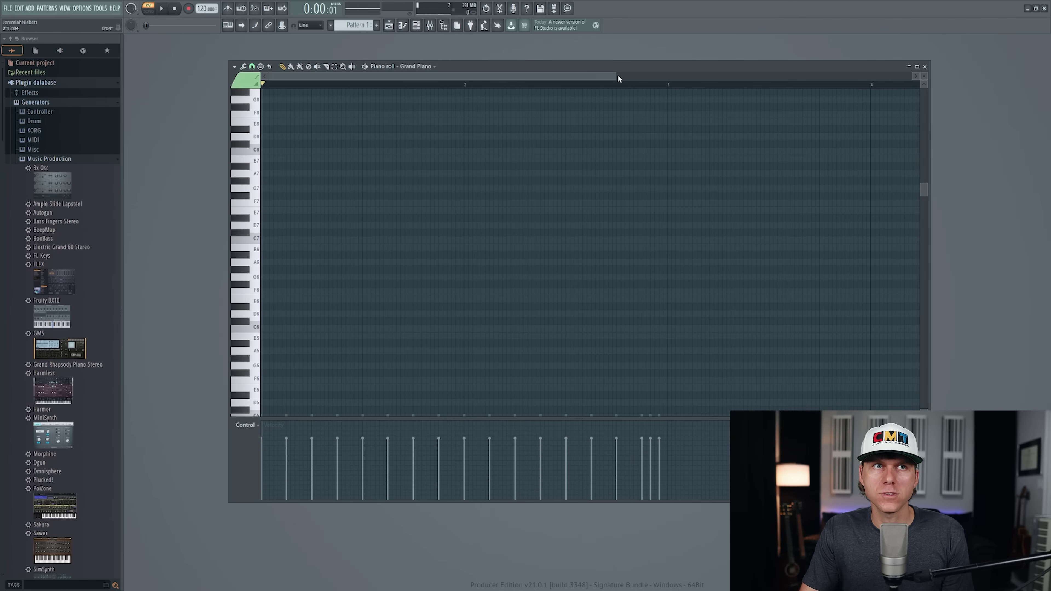
pyautogui.moveTo(616, 76); pyautogui.dragTo(594, 89)
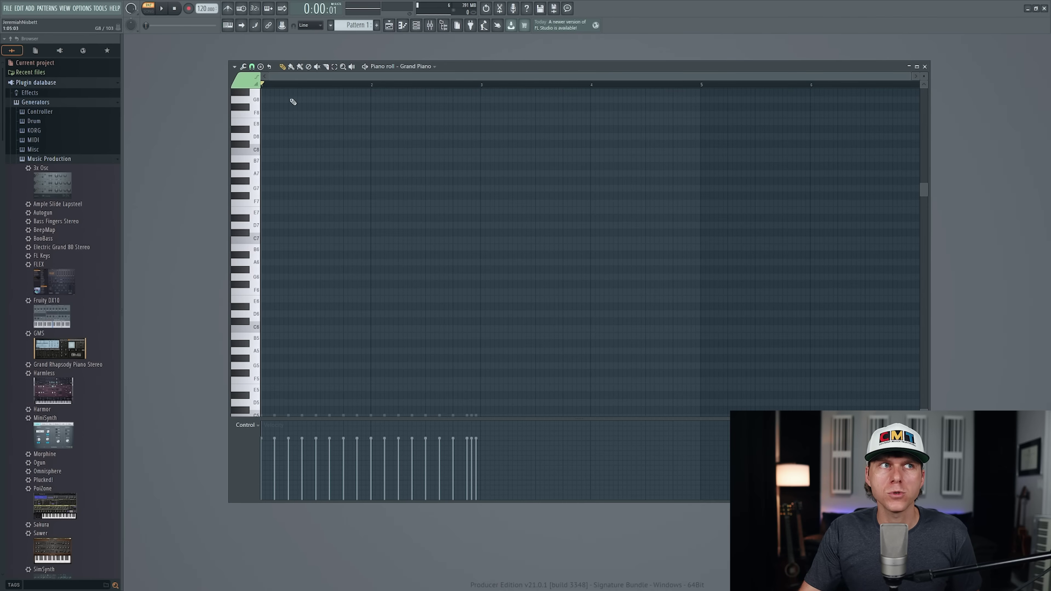
# Draw seven short trial notes between A7 and F8 across the first three bars of the Grand Piano piano roll
pyautogui.click(329, 159)
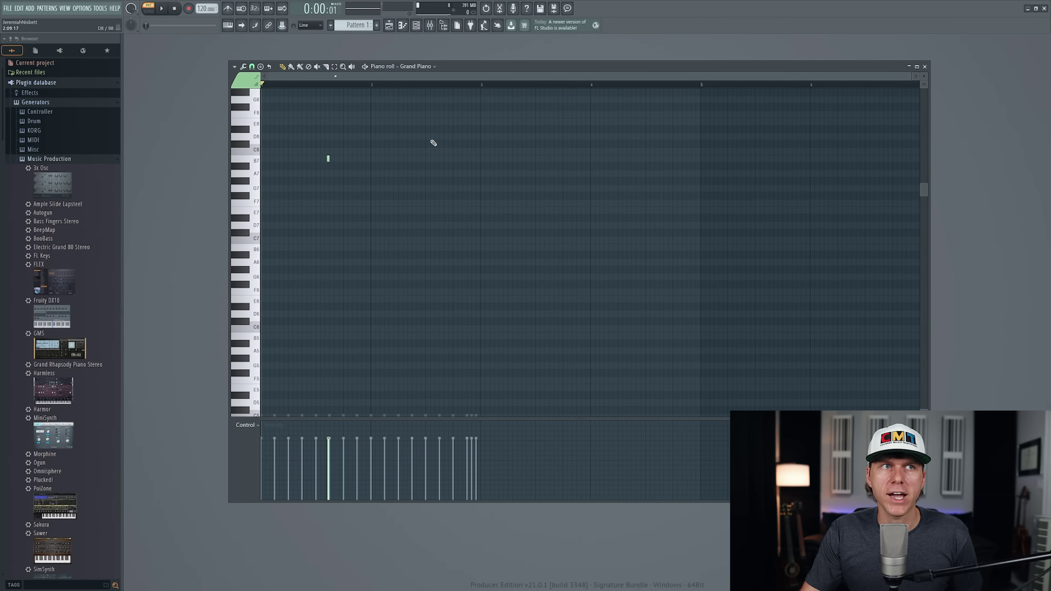
pyautogui.click(431, 136)
pyautogui.click(528, 114)
pyautogui.click(488, 158)
pyautogui.click(430, 166)
pyautogui.click(383, 159)
pyautogui.click(378, 137)
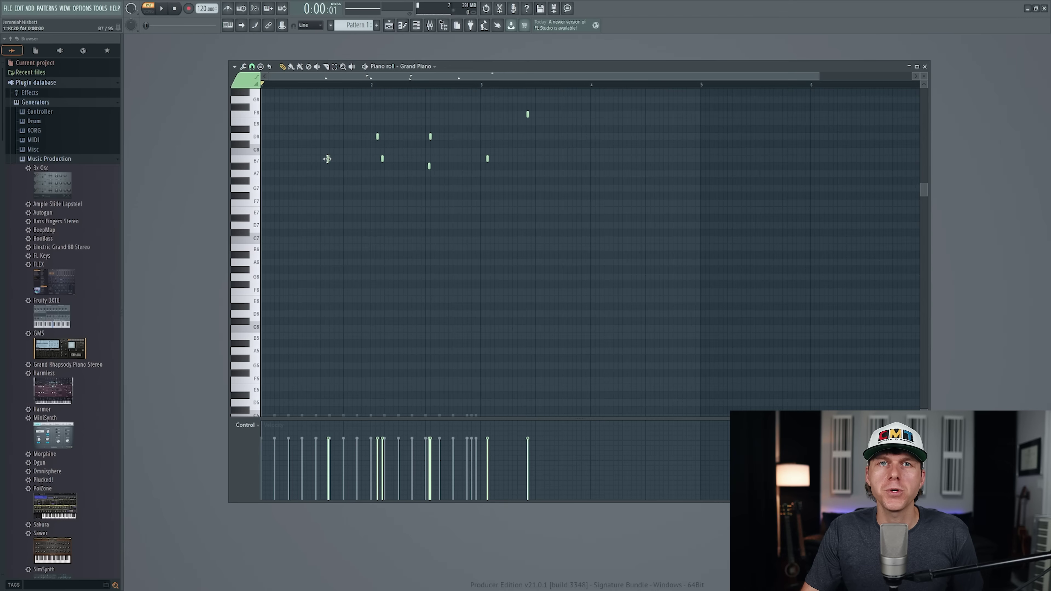
# Move the earliest note down to F7, lengthen it, and raise its velocity to 100% before lowering it to near zero
pyautogui.click(327, 159)
pyautogui.moveTo(327, 163); pyautogui.dragTo(329, 205)
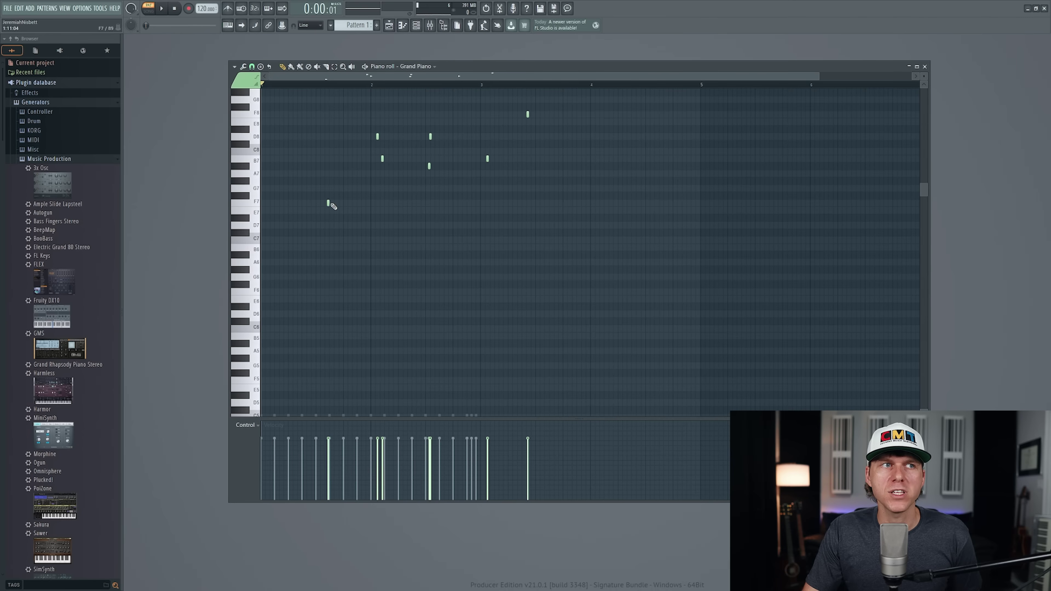
pyautogui.moveTo(341, 204); pyautogui.dragTo(353, 204)
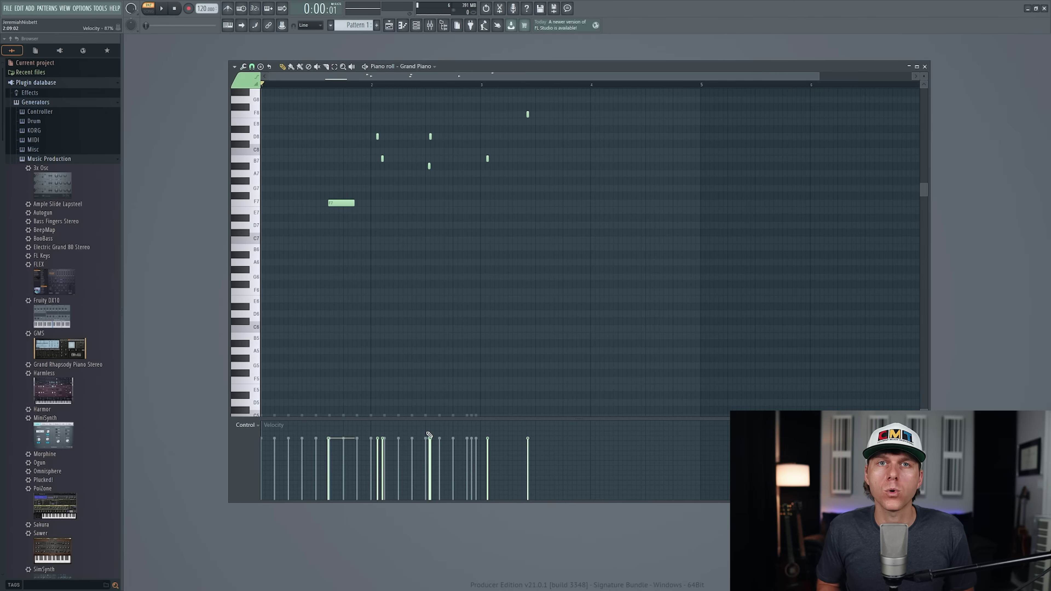
pyautogui.moveTo(328, 438); pyautogui.dragTo(335, 422)
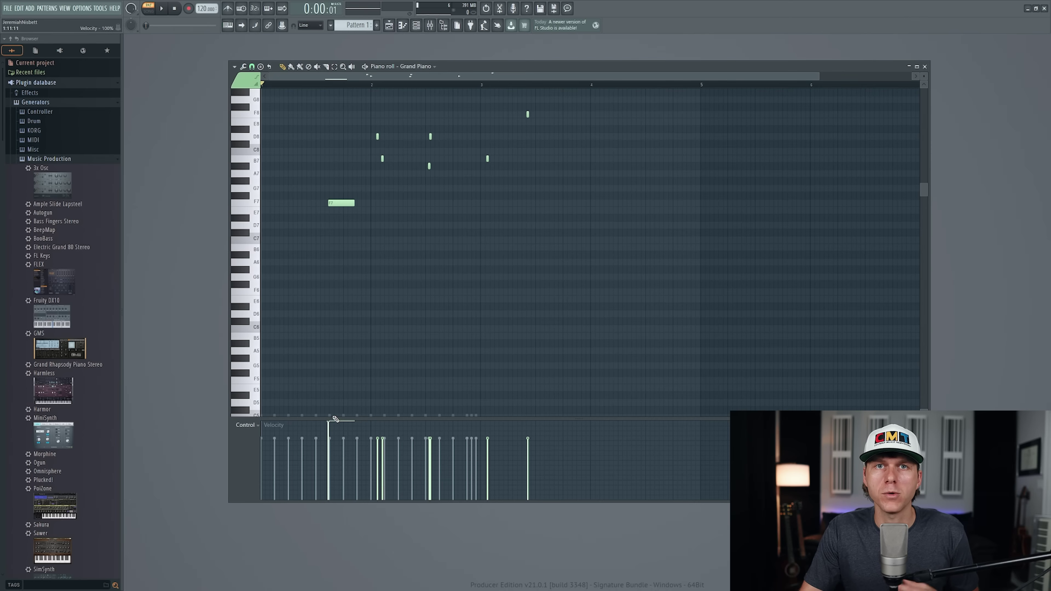
pyautogui.moveTo(336, 419); pyautogui.dragTo(342, 495)
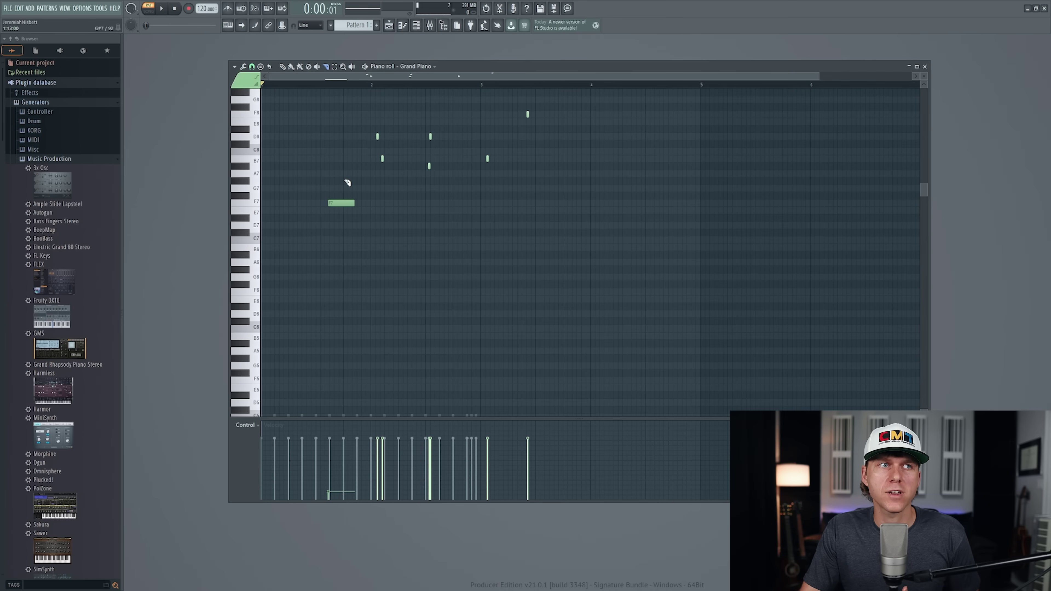
# Slice the long F7 note in two and shift its second half slightly later to leave a gap
pyautogui.moveTo(344, 182); pyautogui.dragTo(347, 247)
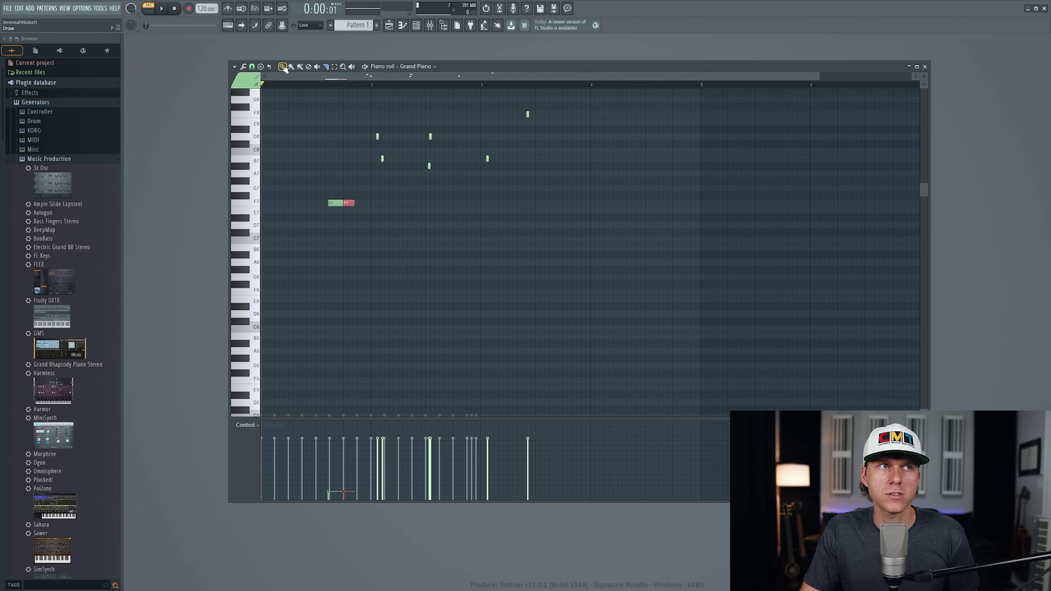
pyautogui.moveTo(349, 203)
pyautogui.mouseDown()
pyautogui.moveTo(367, 203)
pyautogui.moveTo(357, 203)
pyautogui.mouseUp()
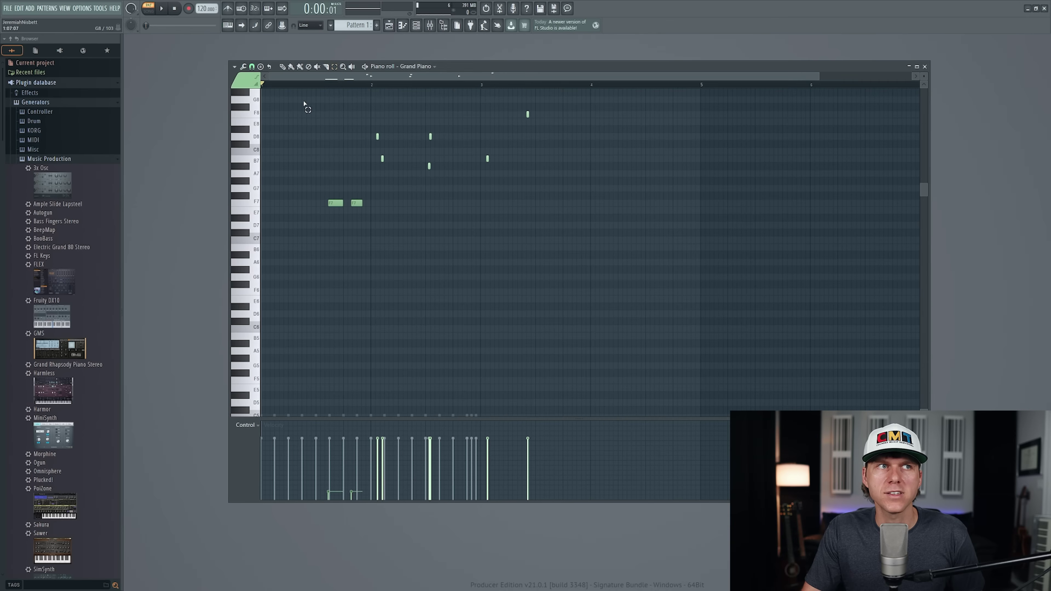
# Select the notes in the first two bars, duplicate them once and delete the duplicates
pyautogui.moveTo(295, 96); pyautogui.dragTo(466, 230)
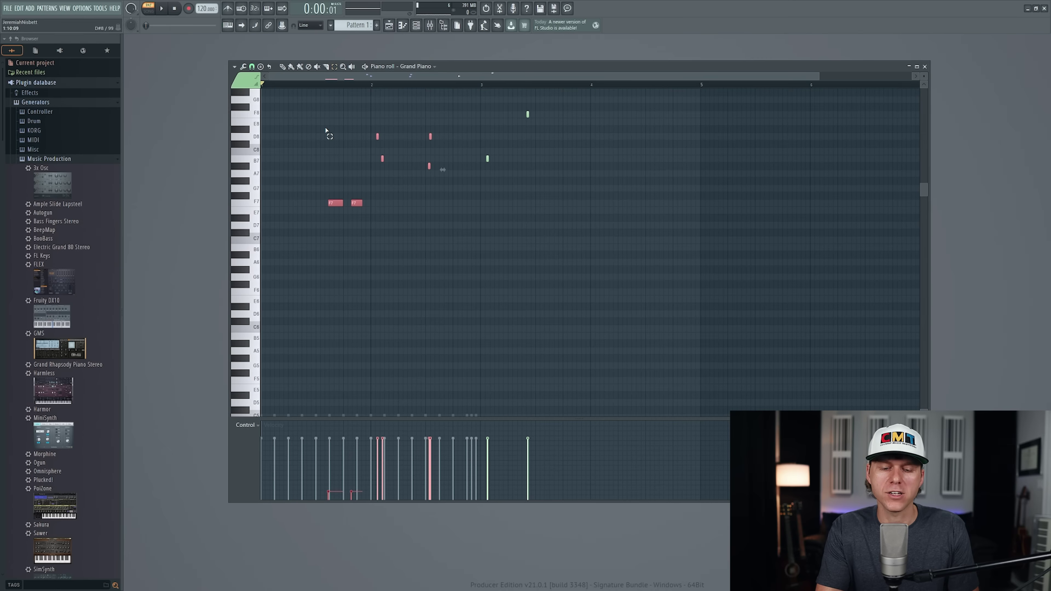
pyautogui.hotkey('ctrl', 'b')
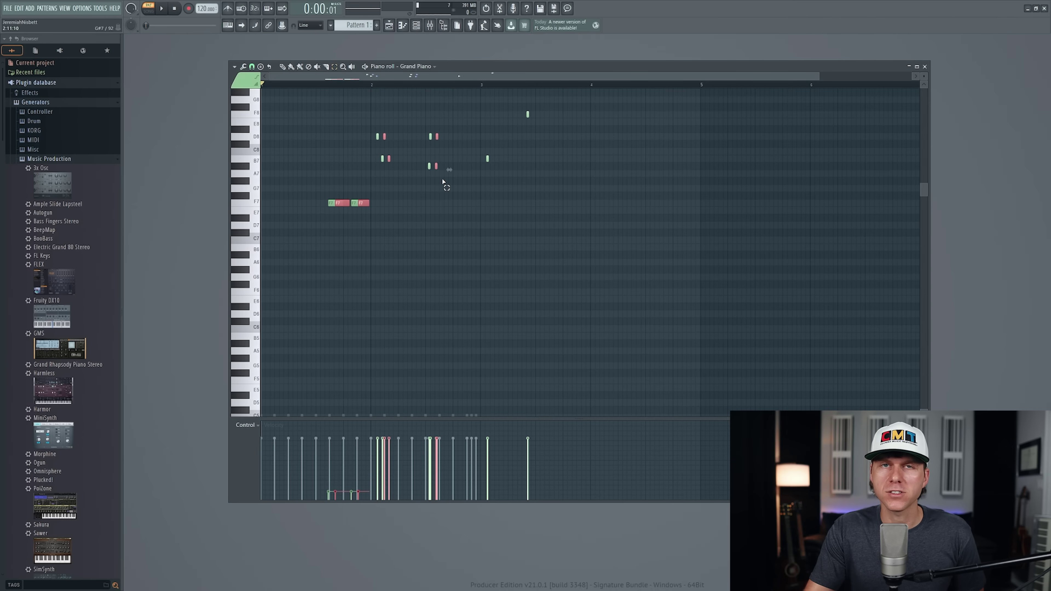
pyautogui.press('Delete')
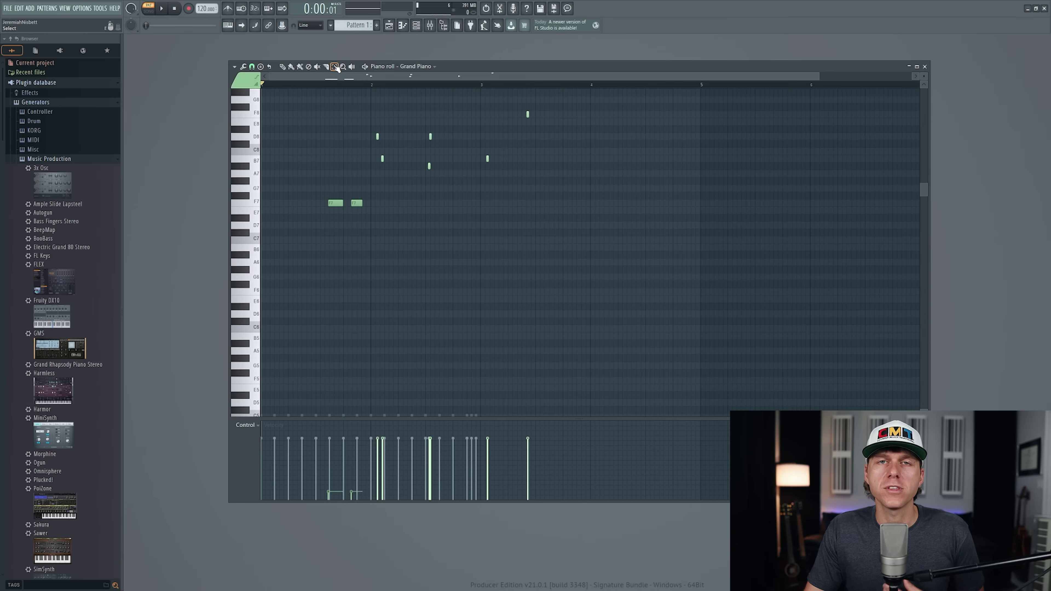
# Delete all the trial notes from the Grand Piano piano roll one by one with the Draw tool
pyautogui.click(284, 68)
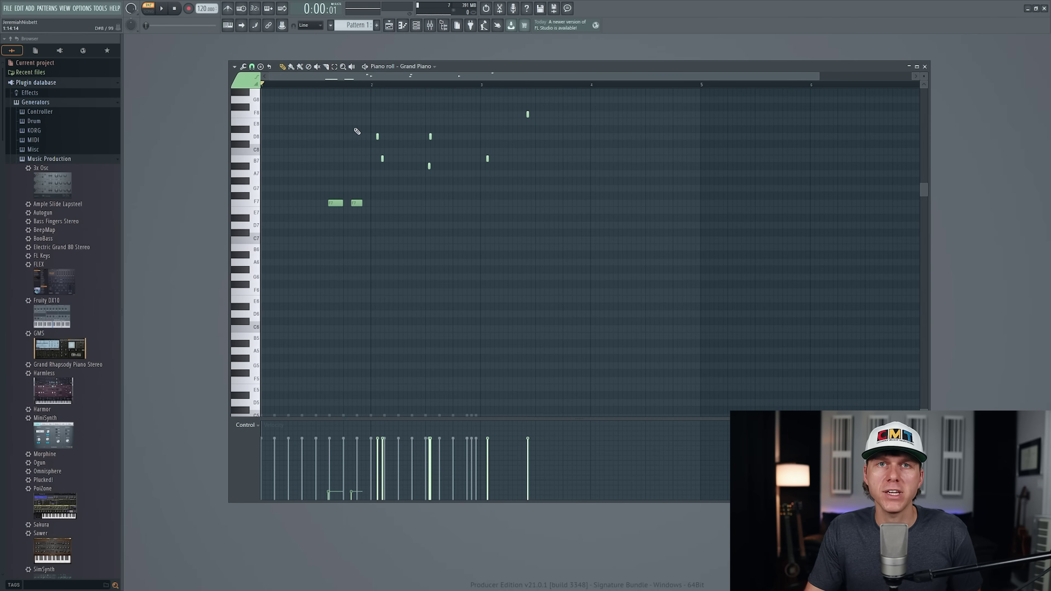
pyautogui.rightClick(337, 203)
pyautogui.scroll(3, 351, 124)
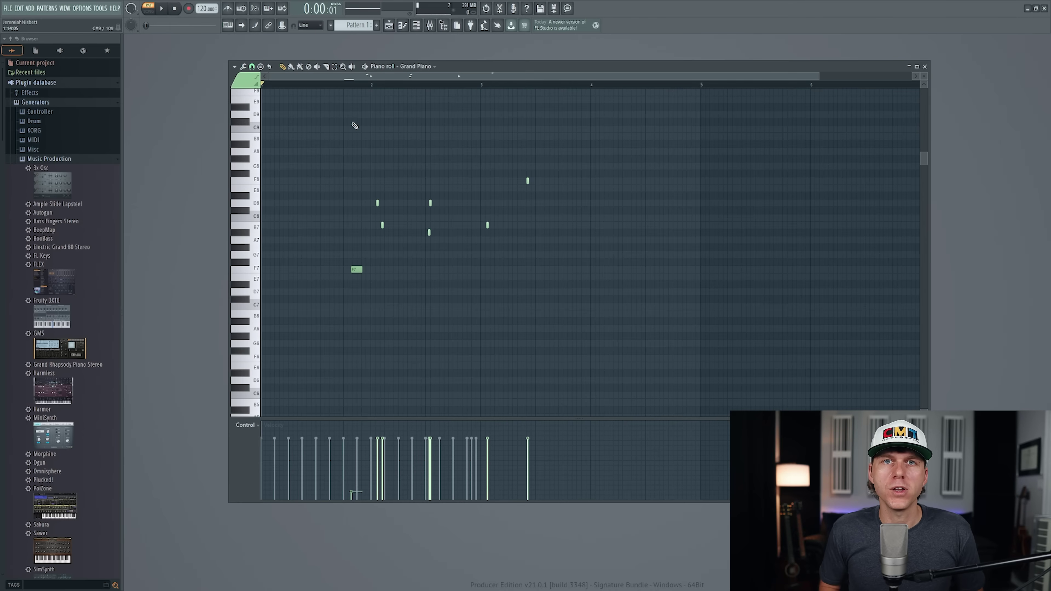
pyautogui.rightClick(359, 271)
pyautogui.rightClick(377, 203)
pyautogui.rightClick(382, 225)
pyautogui.rightClick(430, 203)
pyautogui.rightClick(429, 233)
pyautogui.rightClick(487, 225)
pyautogui.rightClick(528, 181)
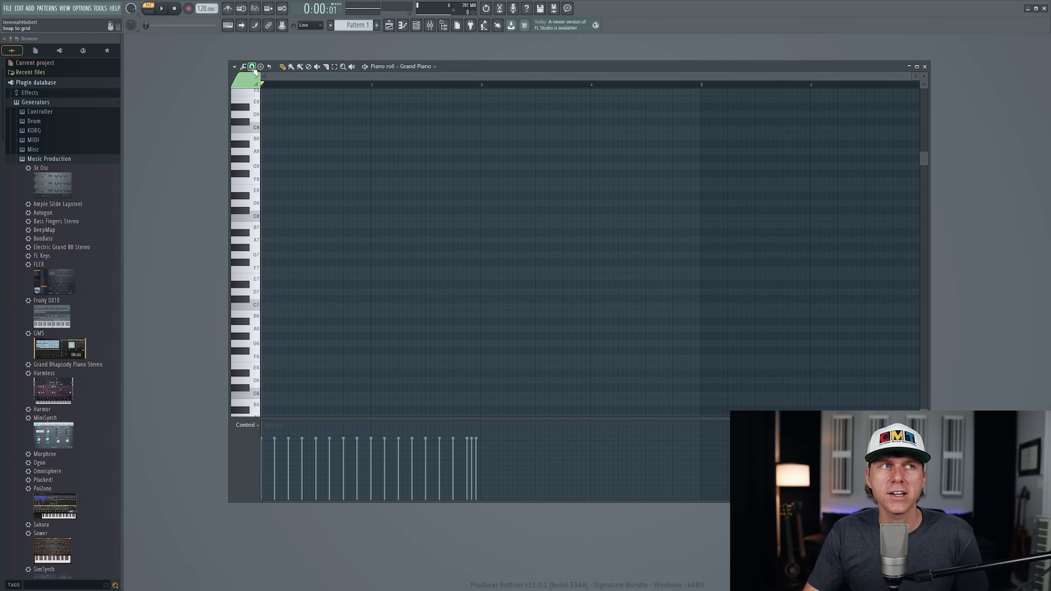
# Set the piano roll's snap to 1/3 step, and switch playback to song mode and back to pattern mode
pyautogui.click(252, 68)
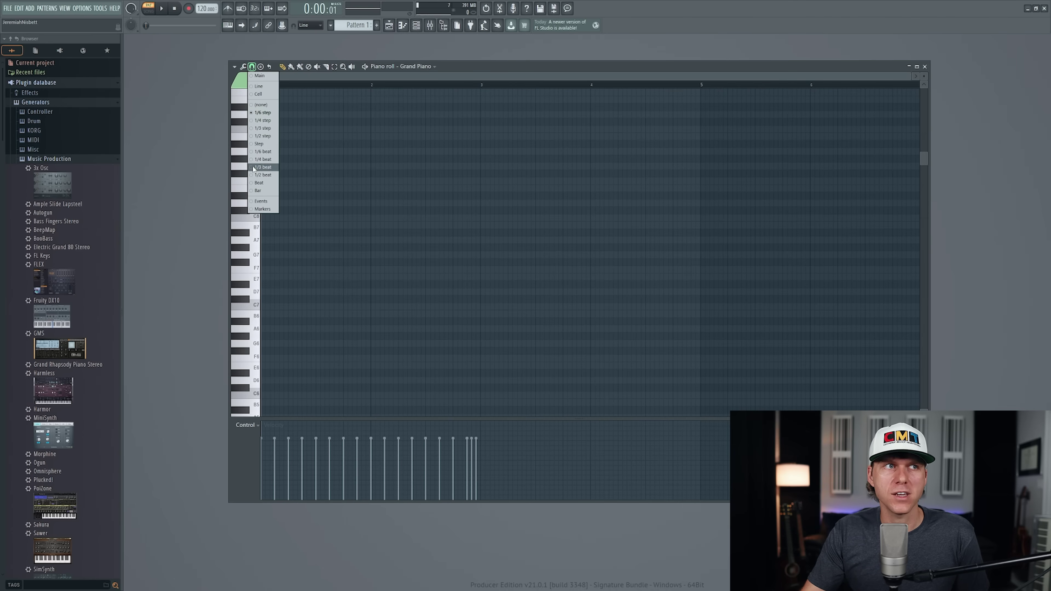
pyautogui.click(263, 128)
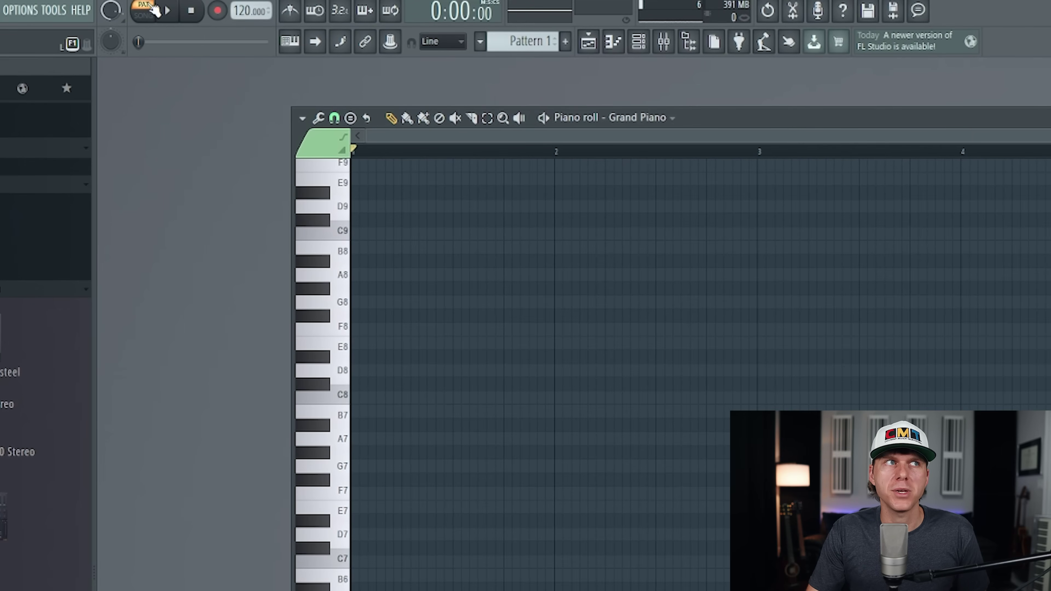
pyautogui.click(144, 17)
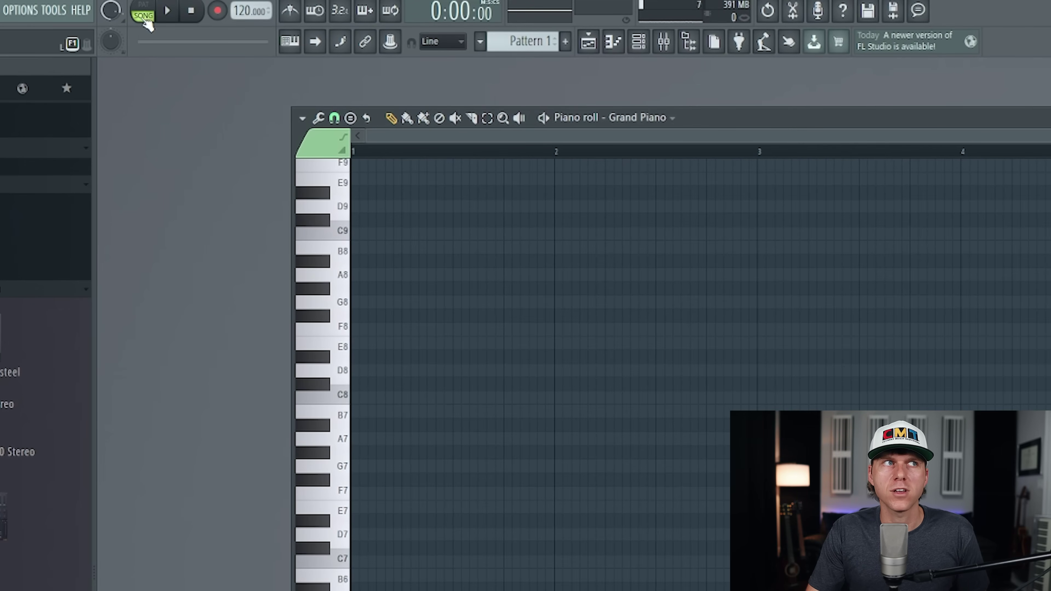
pyautogui.click(144, 6)
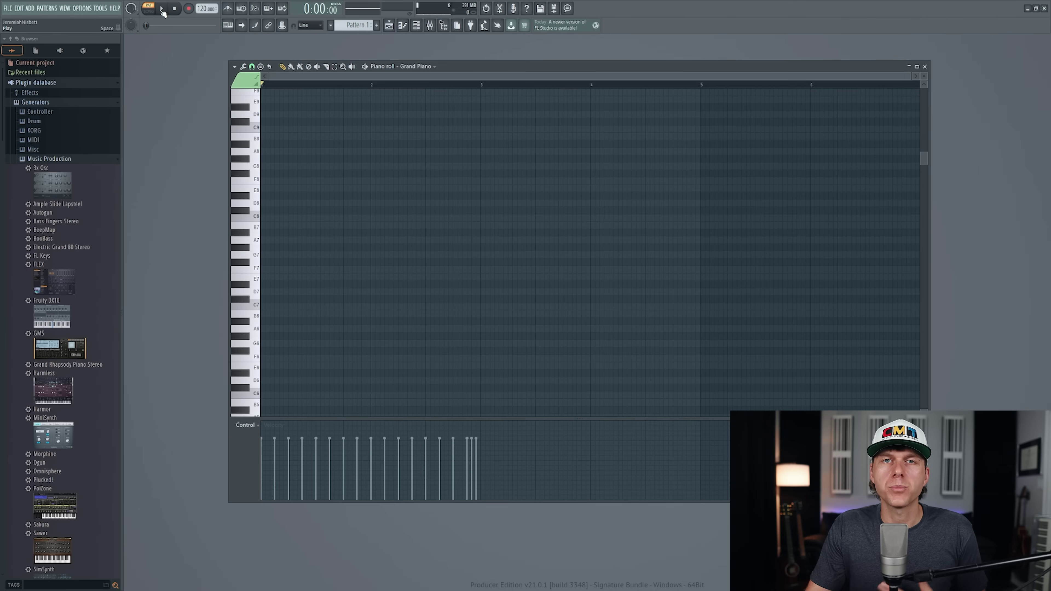
# Place half-bar notes at A7 on bar 1, C8 on bar 2 and B7 midway through bar 2 while playing the pattern
pyautogui.click(266, 241)
pyautogui.press('space')
pyautogui.click(377, 219)
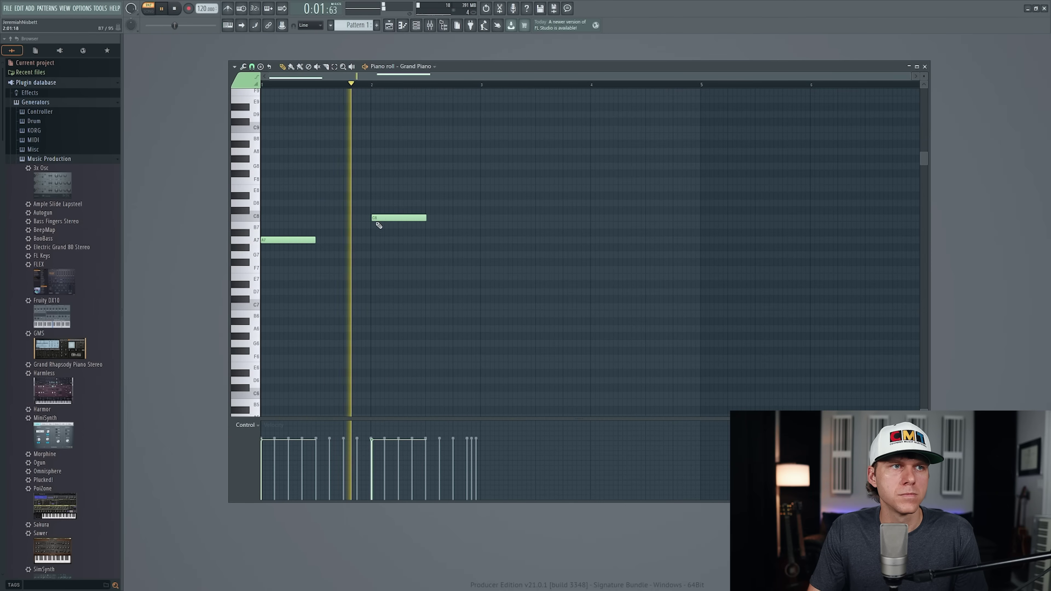
pyautogui.press('space')
pyautogui.press('space')
pyautogui.click(429, 225)
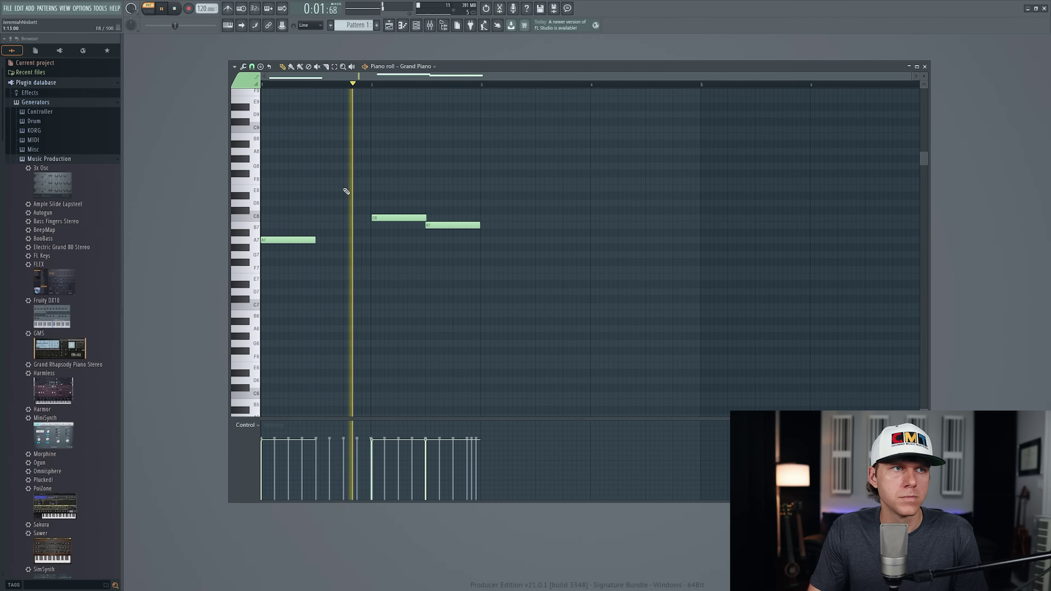
# Add an E8 note on the last beat of bar 1, shorten it to one beat and stop playback
pyautogui.click(346, 189)
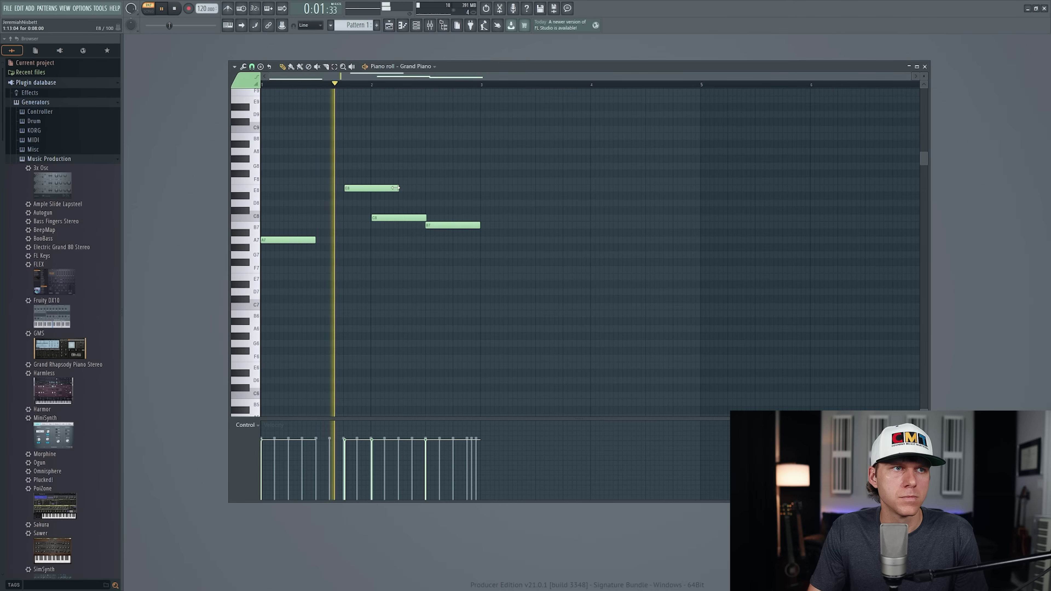
pyautogui.moveTo(396, 188); pyautogui.dragTo(367, 188)
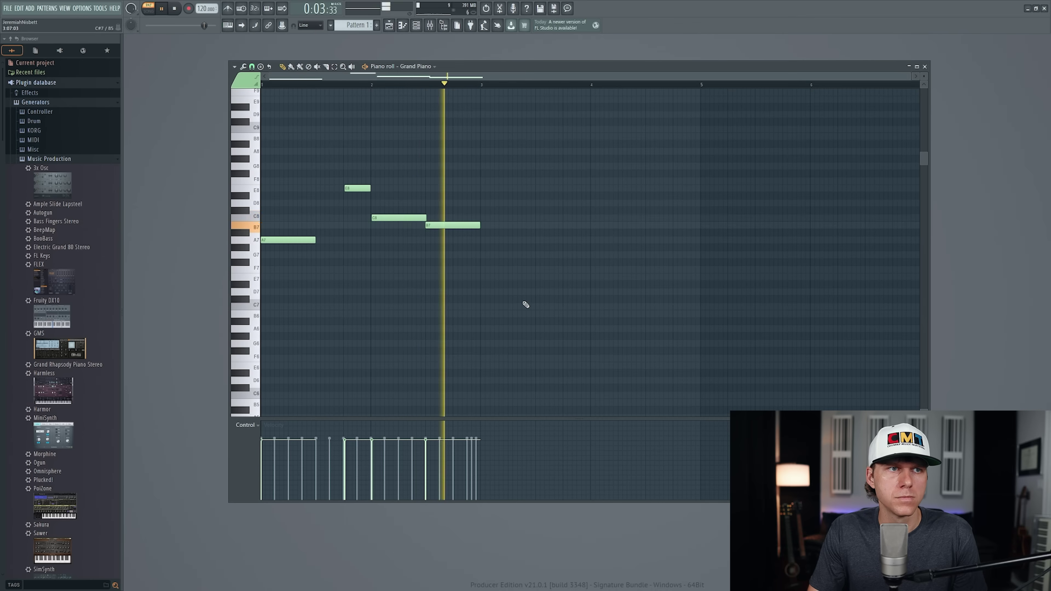
pyautogui.press('space')
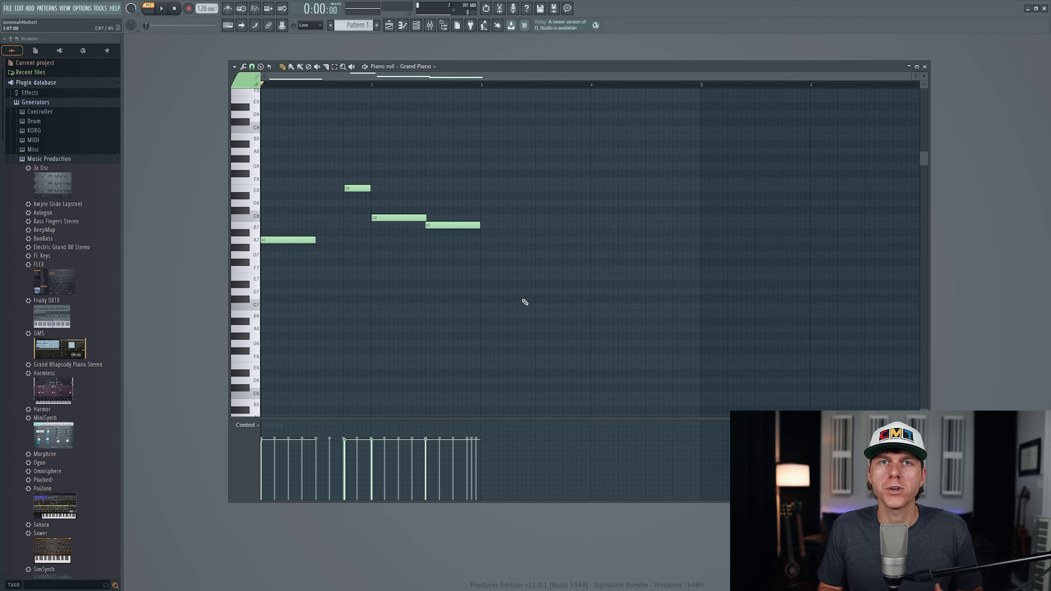
# Bring up the channel rack and route the Grand Piano channel to mixer track 4
pyautogui.press('F6')
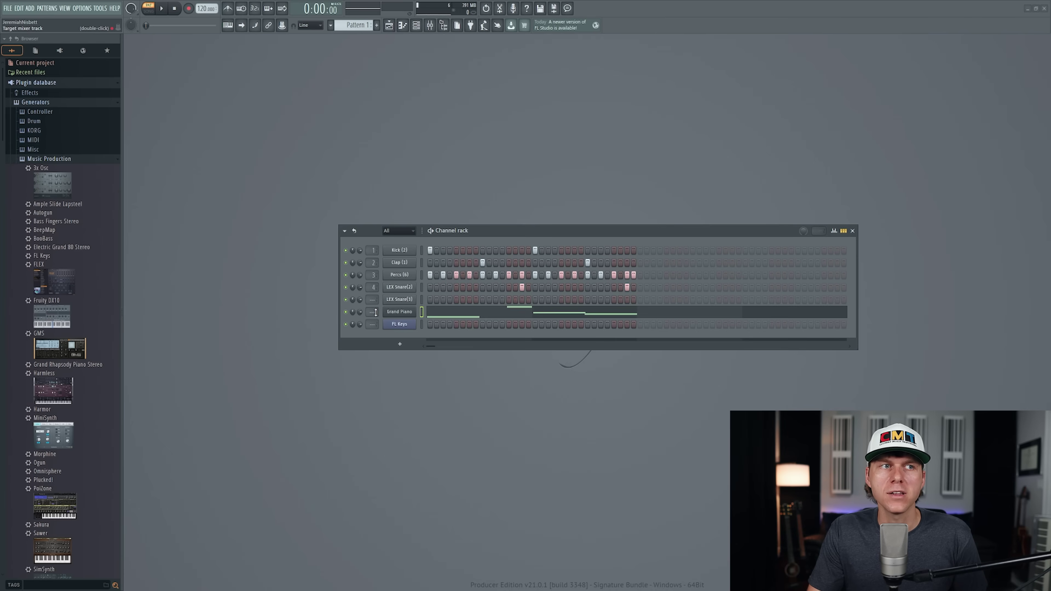
pyautogui.moveTo(376, 313); pyautogui.dragTo(376, 306)
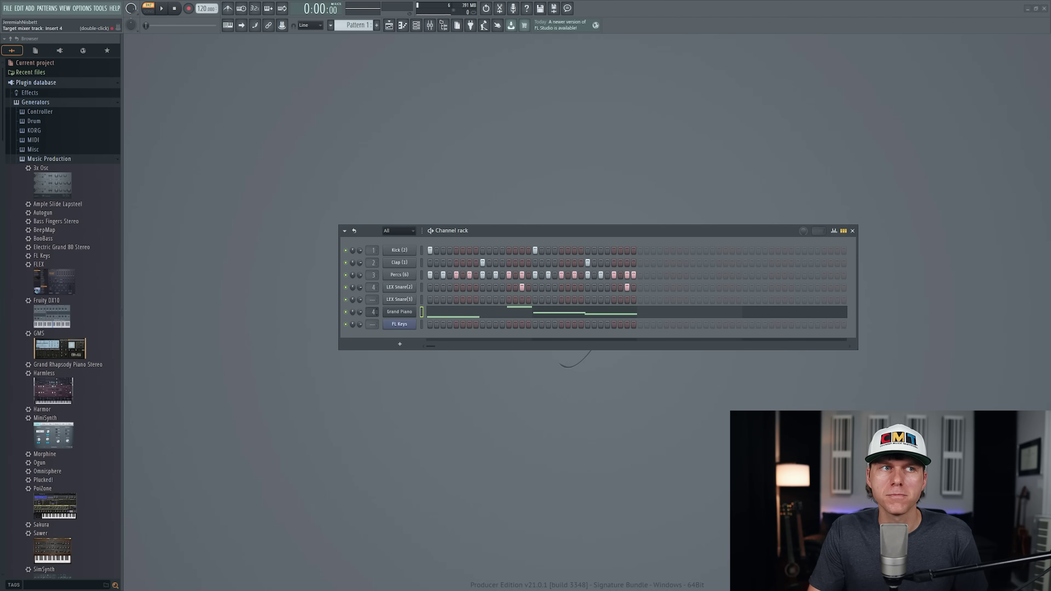
# Delete the FL Keys and LEX Snare(3) channels from the channel rack
pyautogui.rightClick(398, 325)
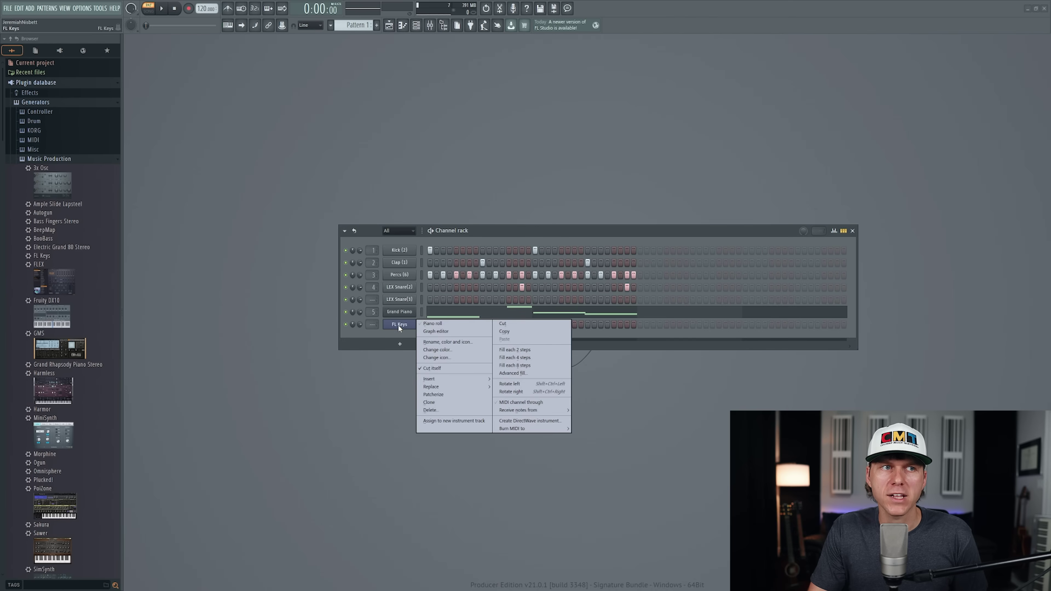
pyautogui.click(446, 409)
pyautogui.click(555, 329)
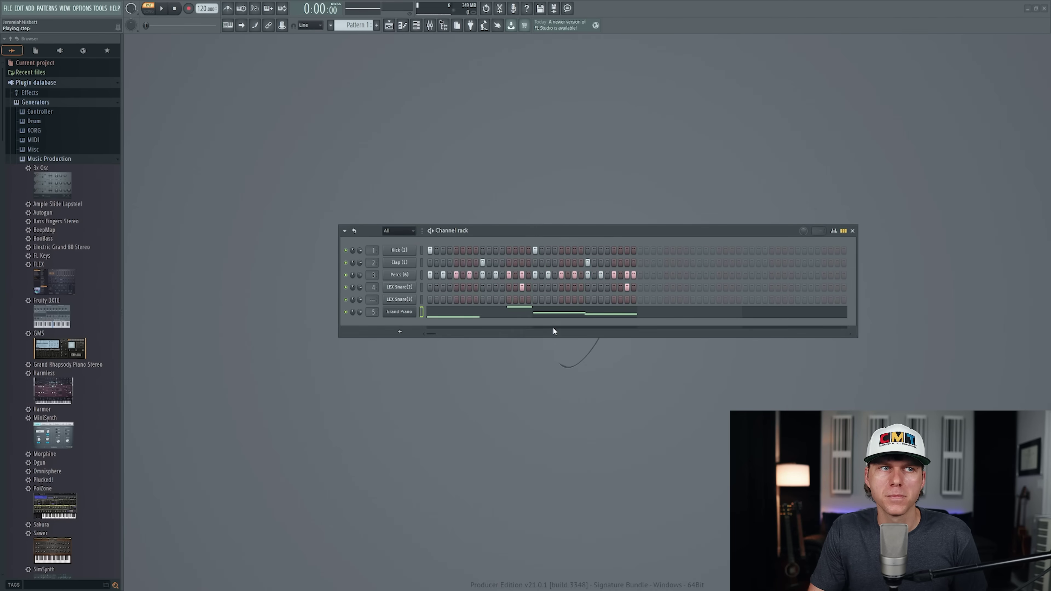
pyautogui.rightClick(405, 299)
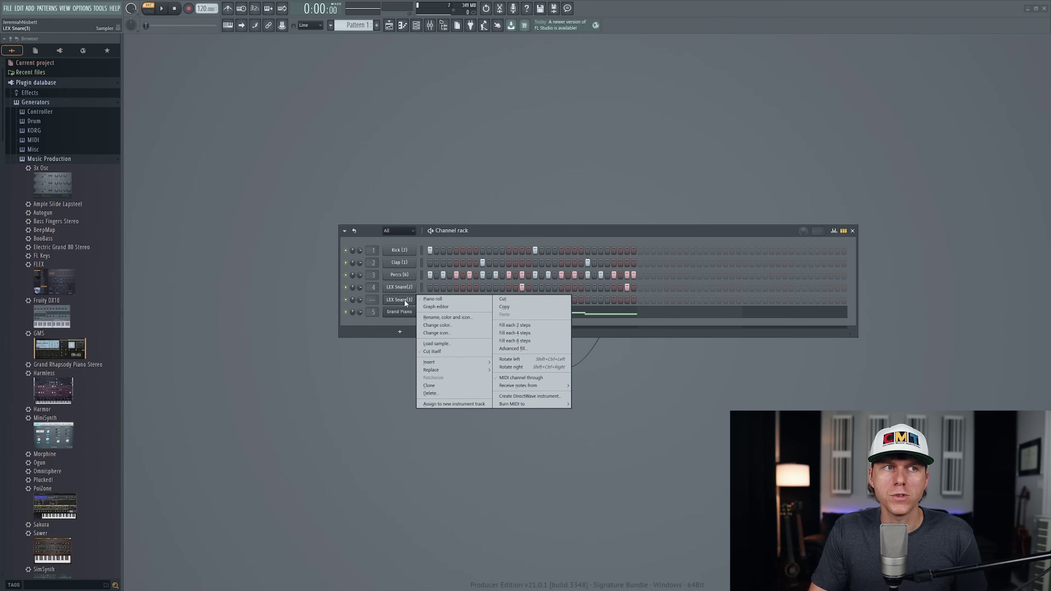
pyautogui.click(454, 393)
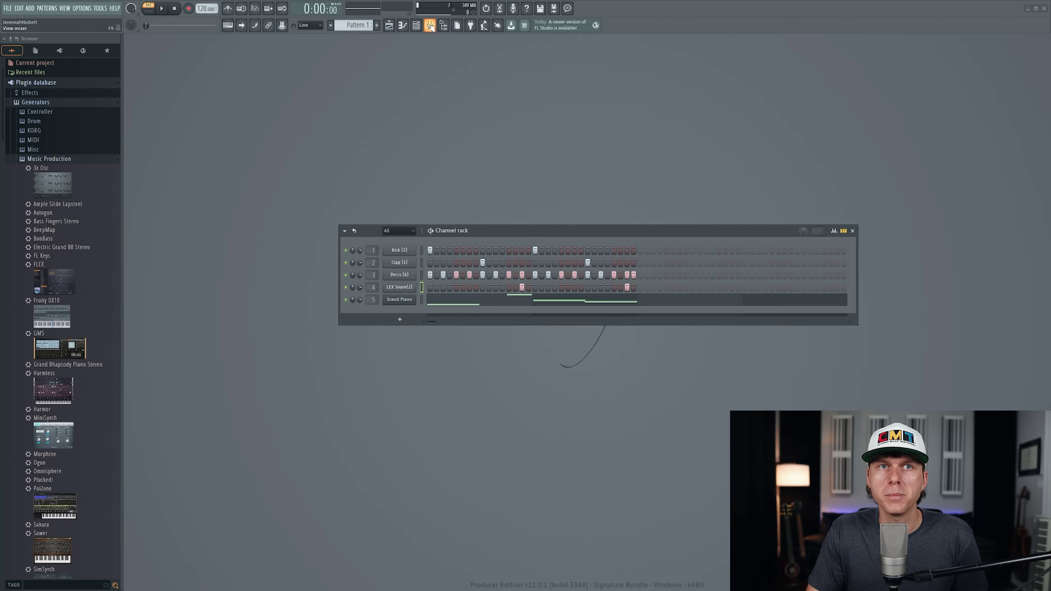
# Bring up the mixer, lower Insert 2's volume to about -2.2 dB and pan the track to the right
pyautogui.press('F9')
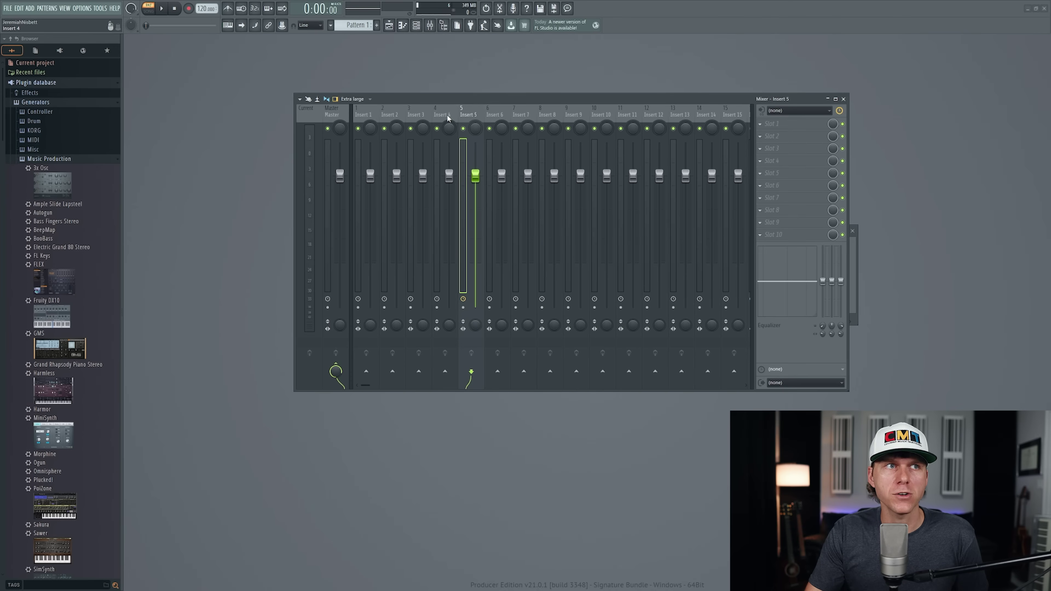
pyautogui.click(364, 120)
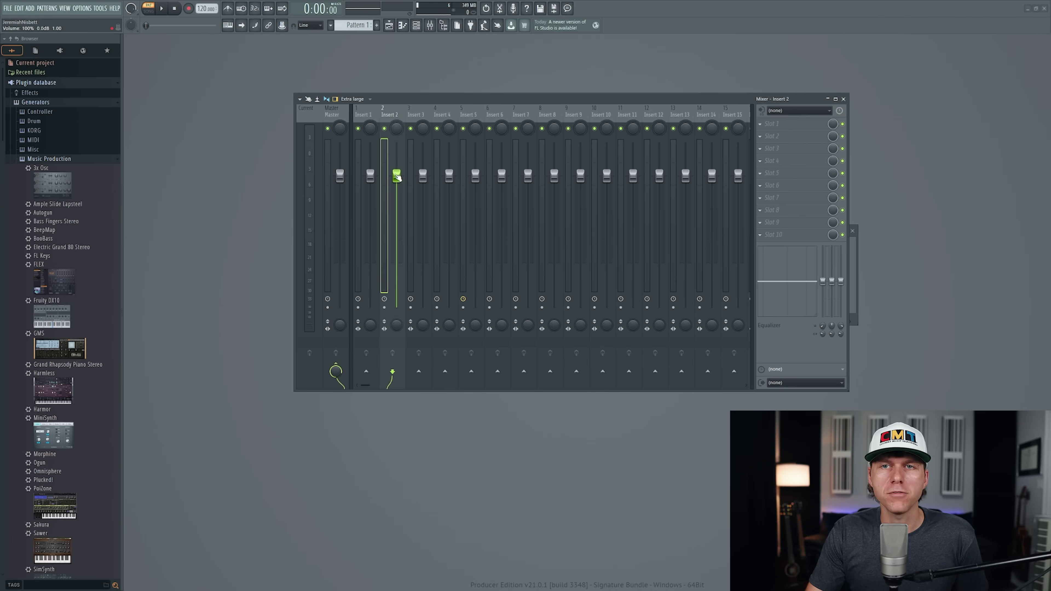
pyautogui.moveTo(397, 176)
pyautogui.mouseDown()
pyautogui.moveTo(396, 280)
pyautogui.moveTo(396, 188)
pyautogui.mouseUp()
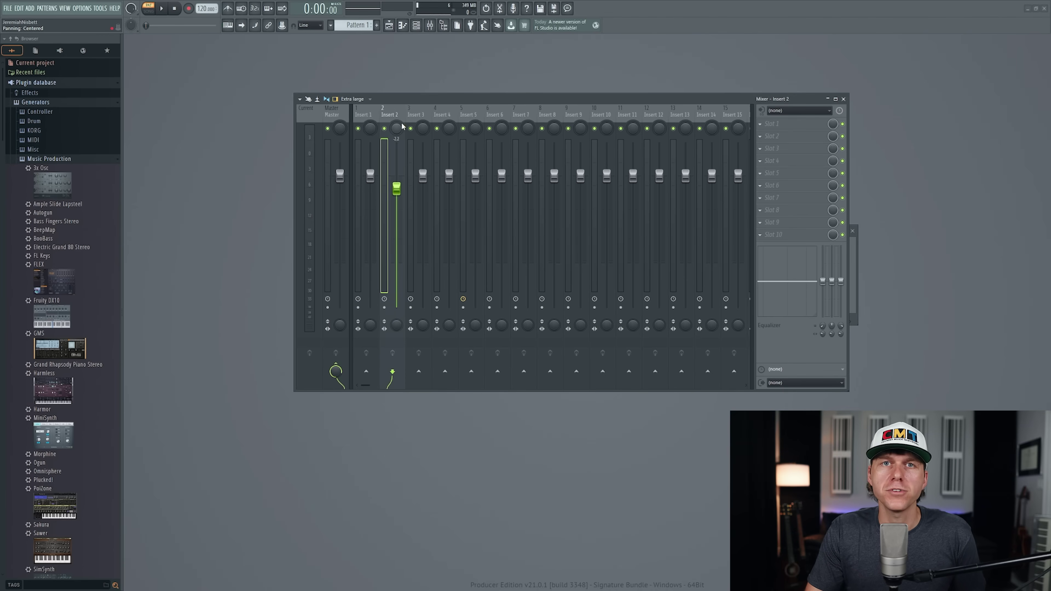
pyautogui.moveTo(396, 128)
pyautogui.mouseDown()
pyautogui.moveTo(396, 115)
pyautogui.moveTo(396, 128)
pyautogui.mouseUp()
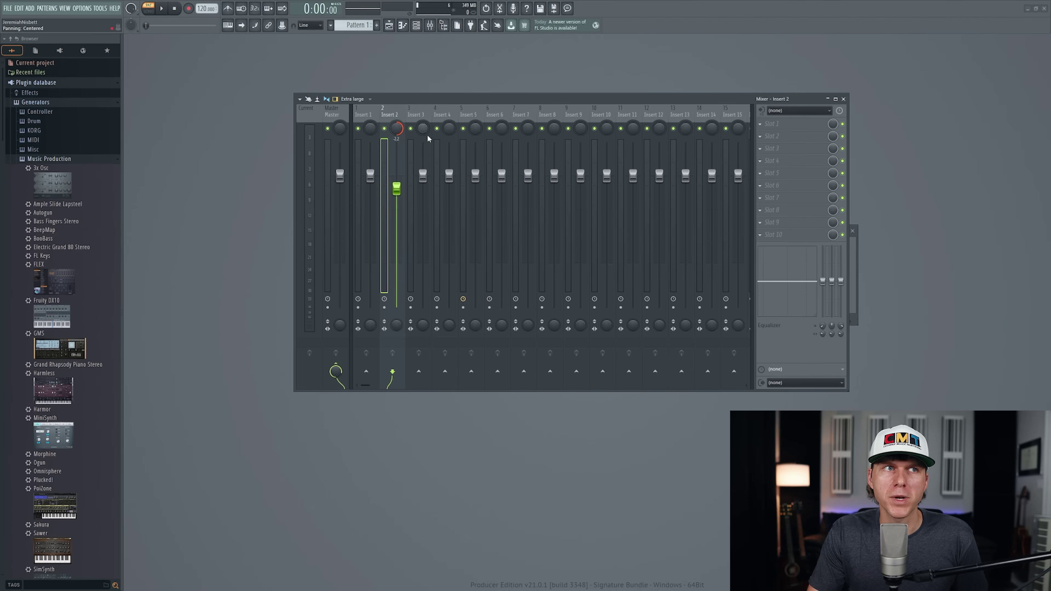
# Mute and unmute Insert 2, and set its stereo separation to about 28% merged
pyautogui.click(385, 129)
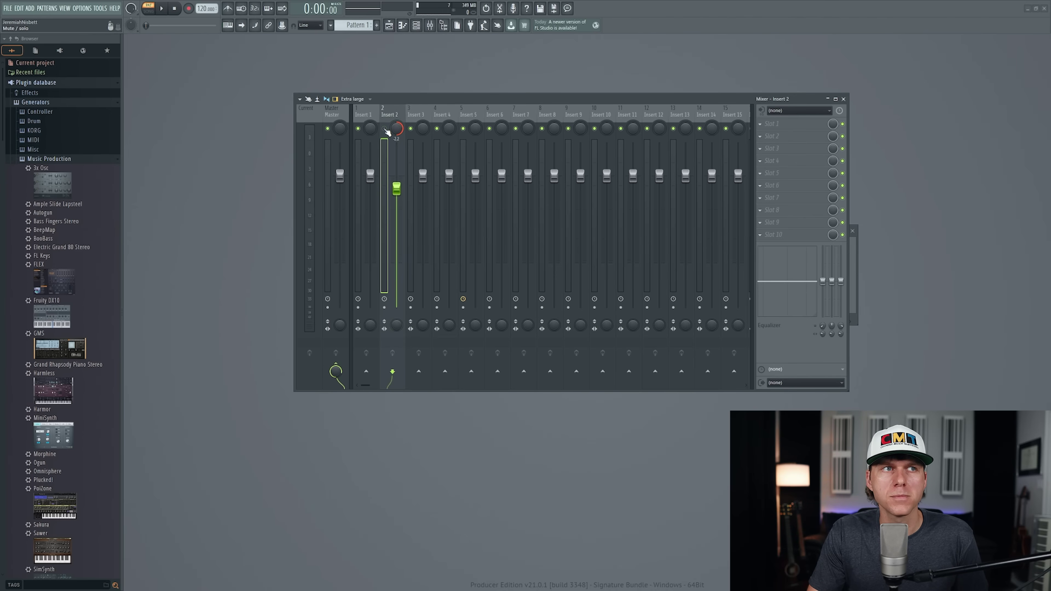
pyautogui.click(385, 129)
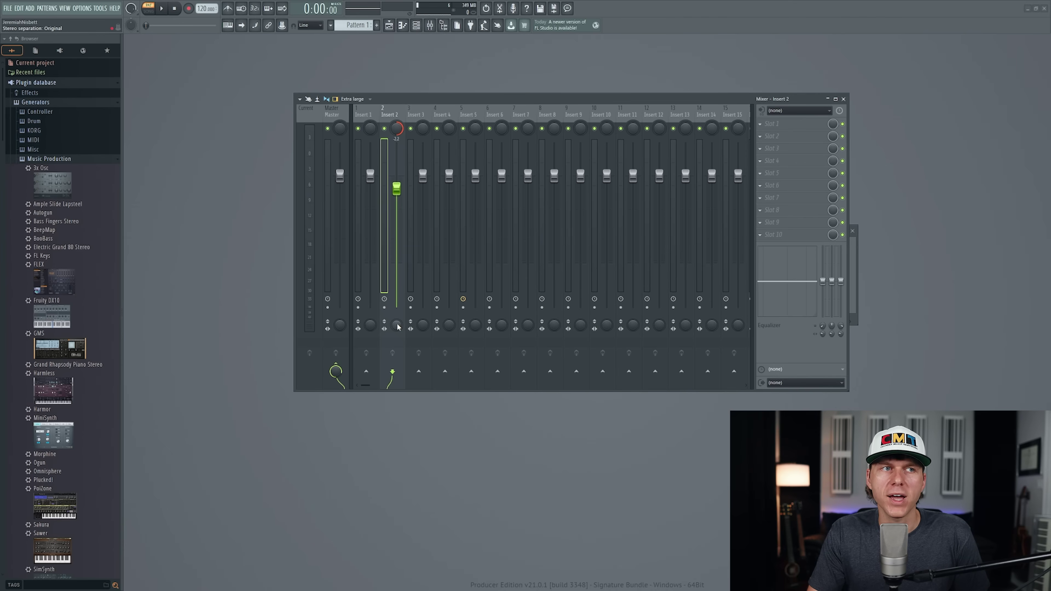
pyautogui.moveTo(397, 325)
pyautogui.mouseDown()
pyautogui.moveTo(397, 333)
pyautogui.moveTo(397, 323)
pyautogui.mouseUp()
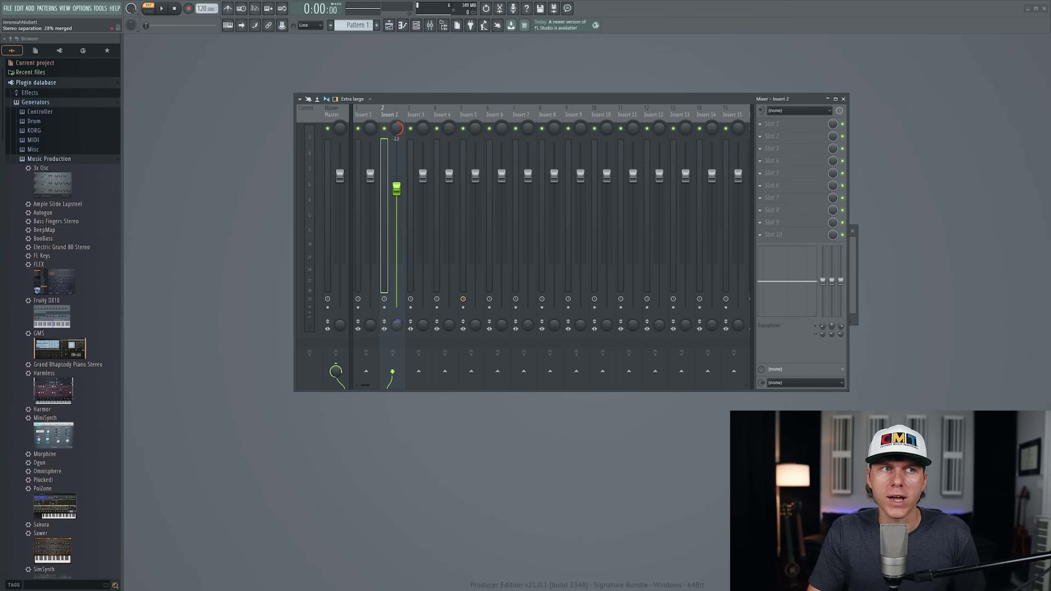
# Go through Inserts 3 to 5, the Master and Inserts 1 to 3 to examine how the tracks route to the Master
pyautogui.click(422, 111)
pyautogui.click(453, 110)
pyautogui.click(469, 108)
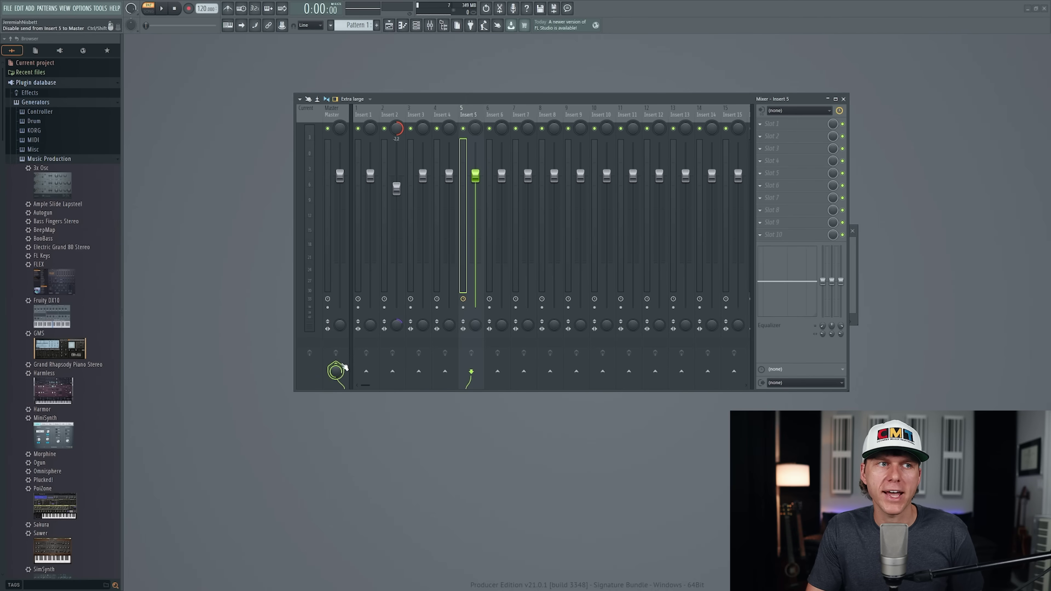
pyautogui.click(337, 114)
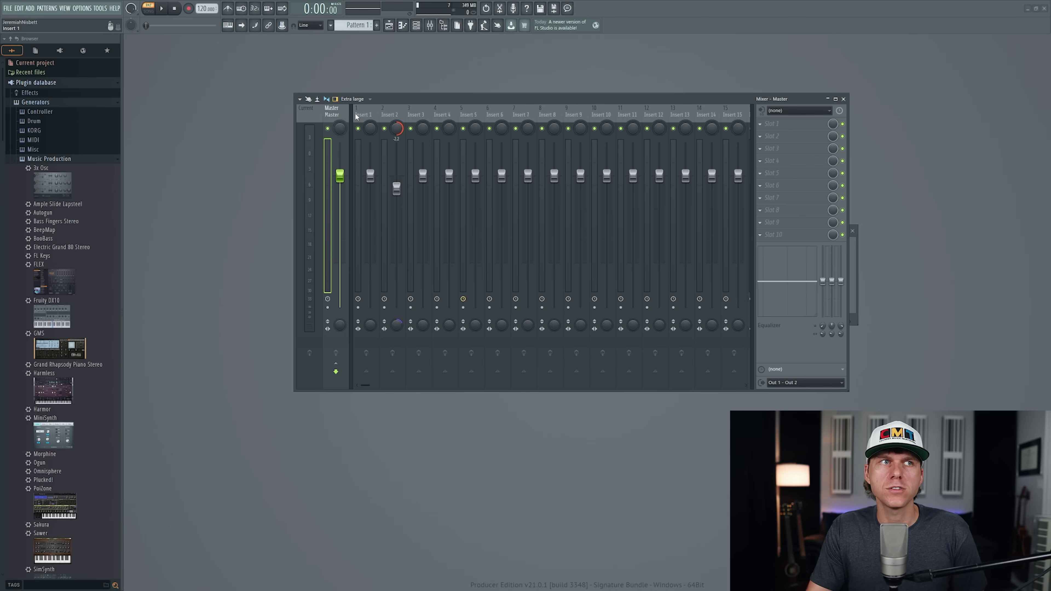
pyautogui.click(369, 110)
pyautogui.click(397, 112)
pyautogui.click(420, 112)
# Load Fruity Parametric EQ 2 into Insert 4's first effect slot, move its window over the mixer and close it
pyautogui.click(447, 112)
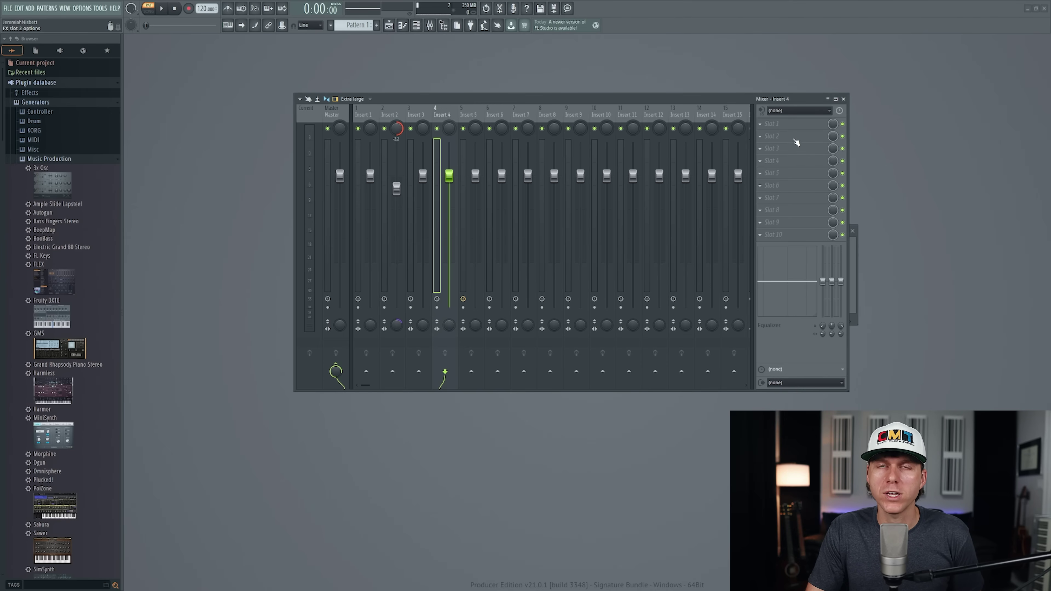
pyautogui.click(789, 124)
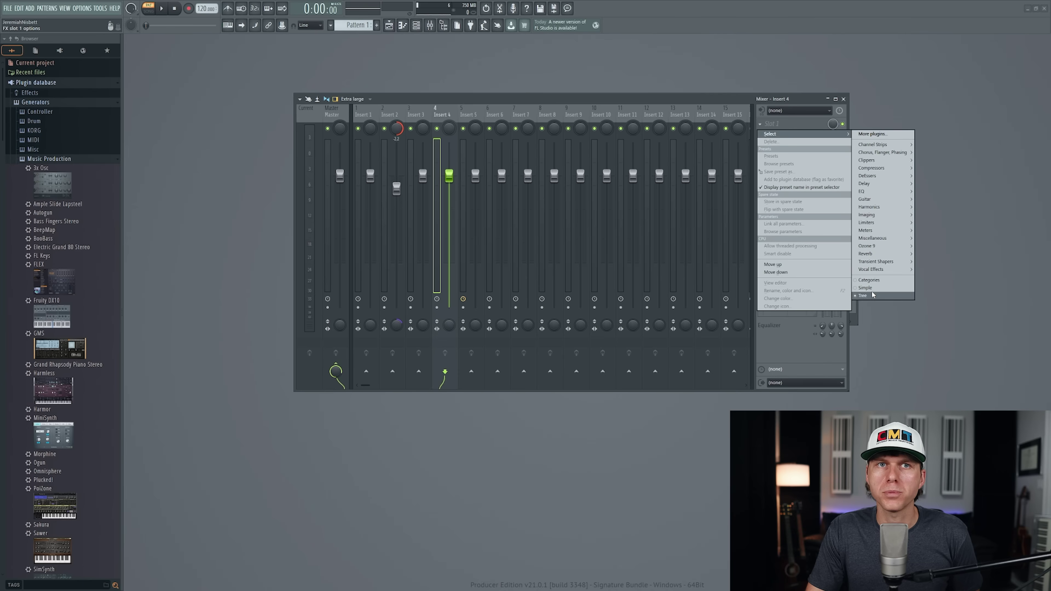
pyautogui.moveTo(875, 193)
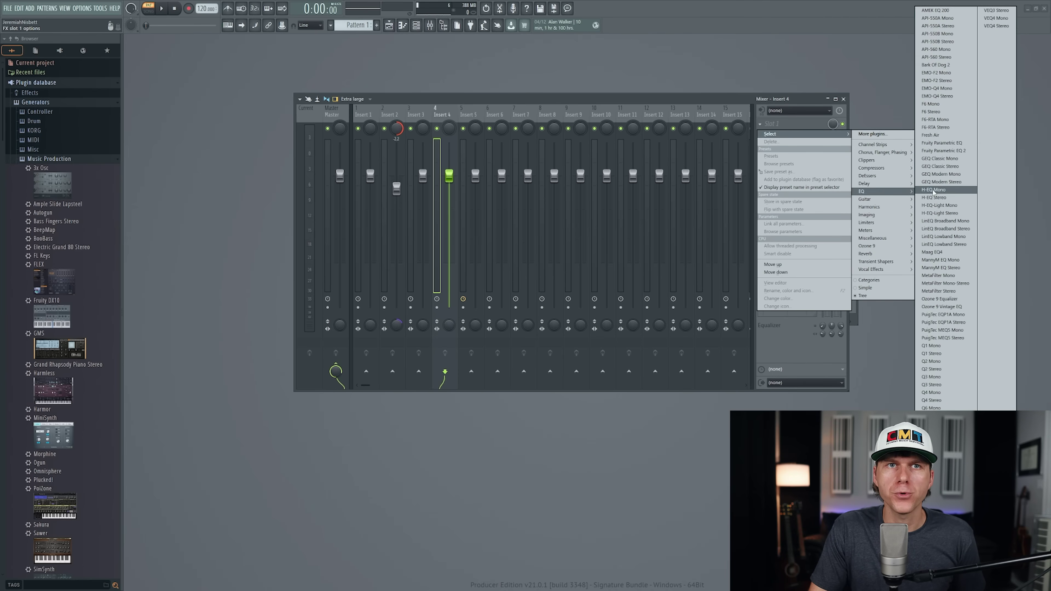
pyautogui.click(941, 151)
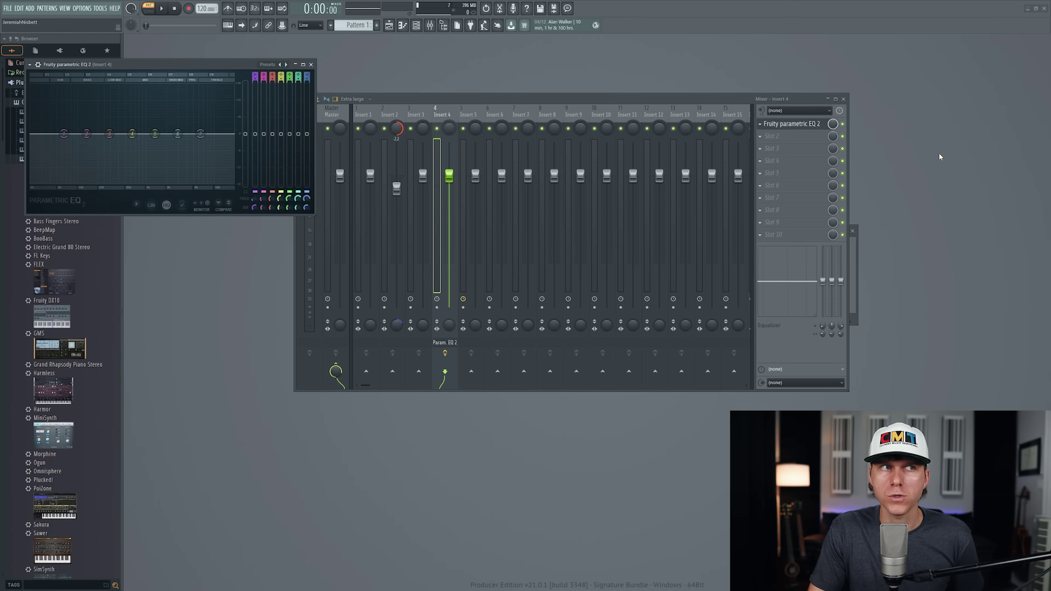
pyautogui.moveTo(120, 62); pyautogui.dragTo(477, 166)
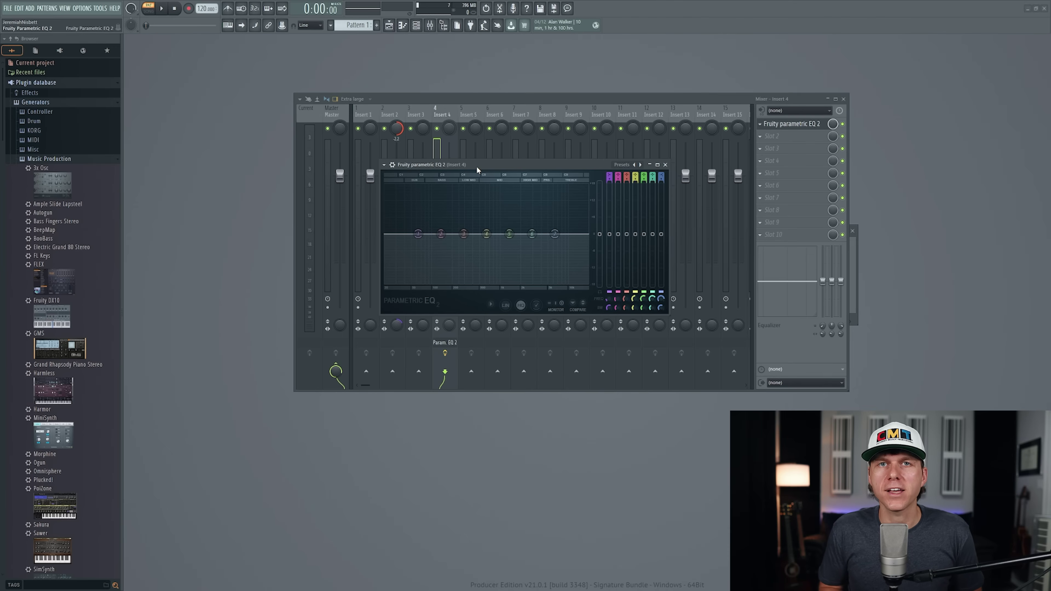
pyautogui.click(665, 164)
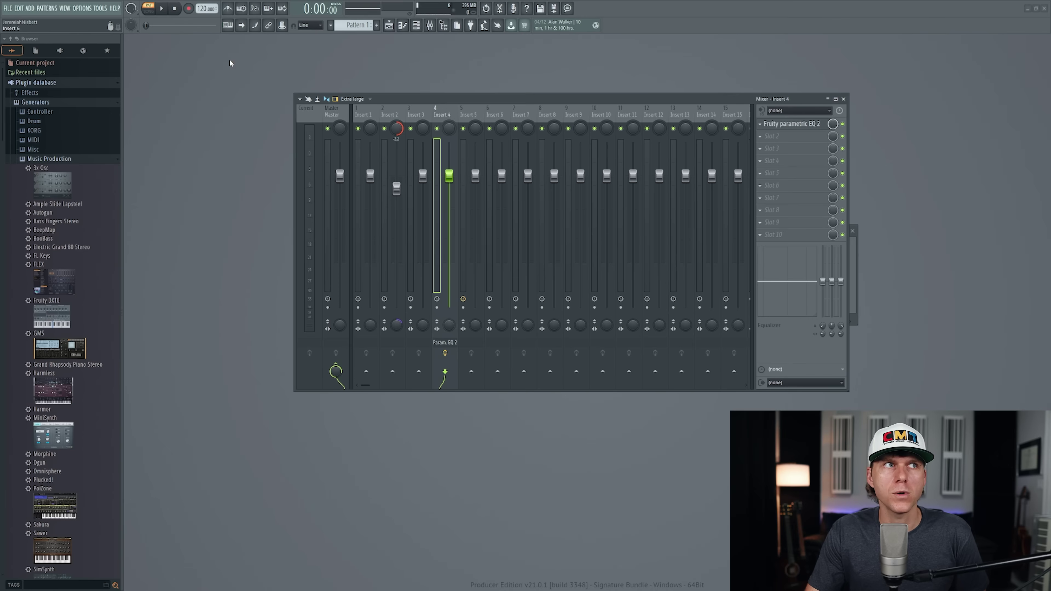
# Open the plugin manager to examine its search paths and scan options, and return to the mixer
pyautogui.click(82, 8)
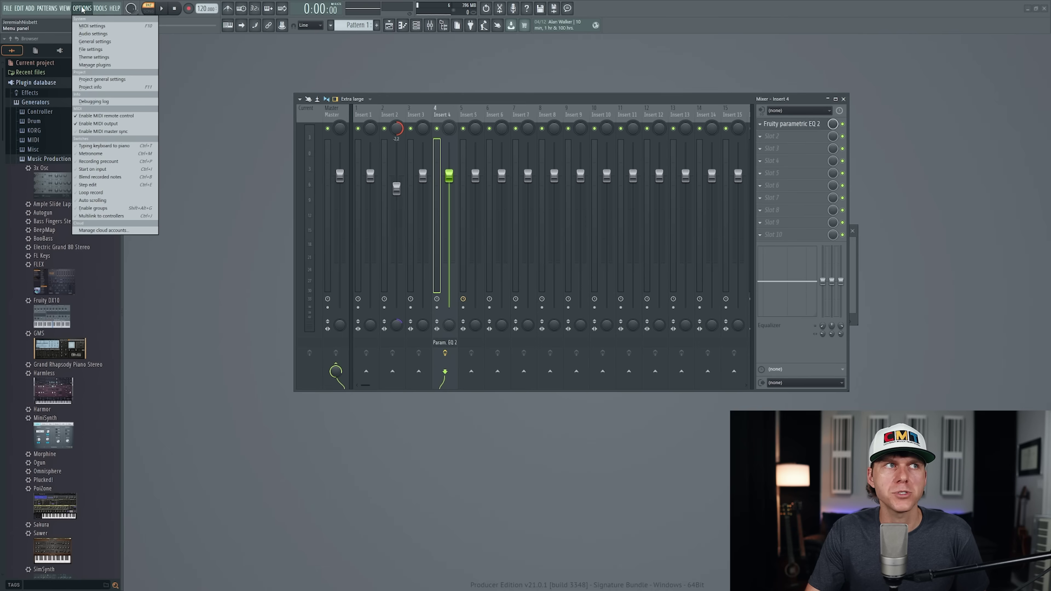
pyautogui.click(94, 65)
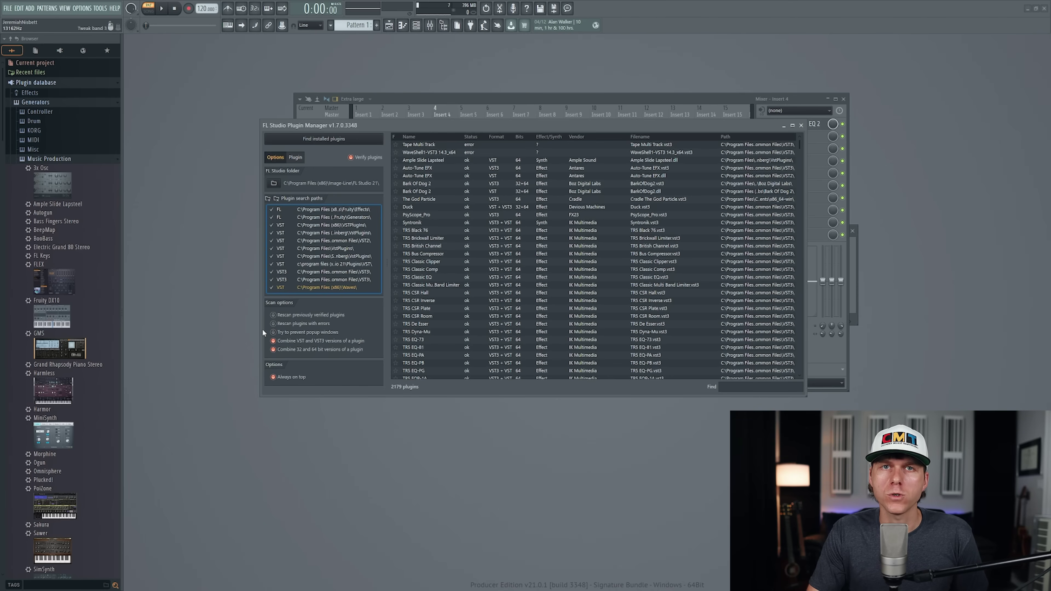
pyautogui.click(376, 99)
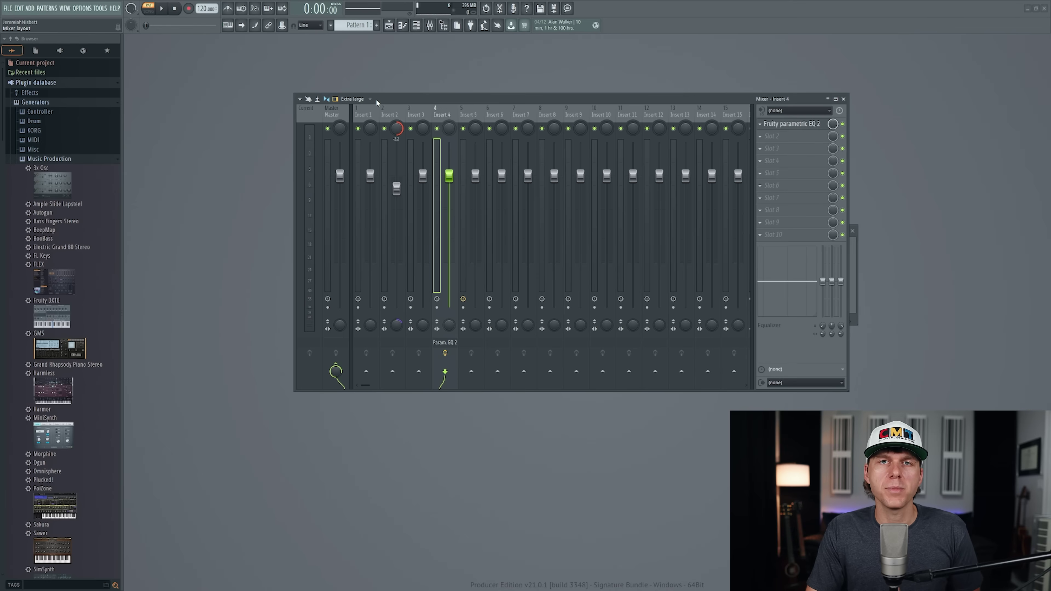
# Switch the mixer layout to Wide and back to Extra large
pyautogui.click(361, 100)
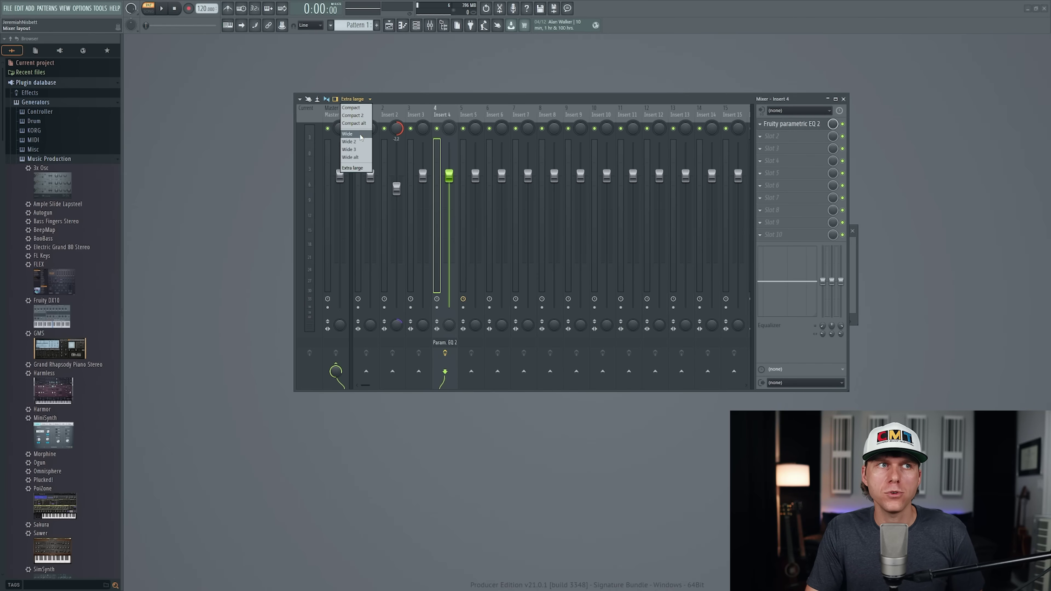
pyautogui.click(349, 134)
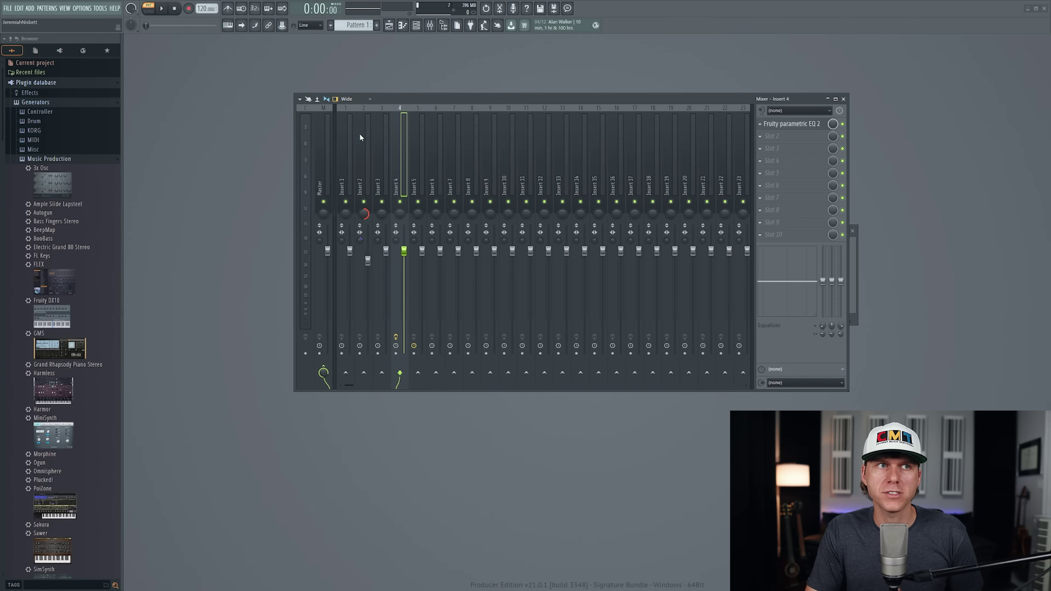
pyautogui.click(357, 101)
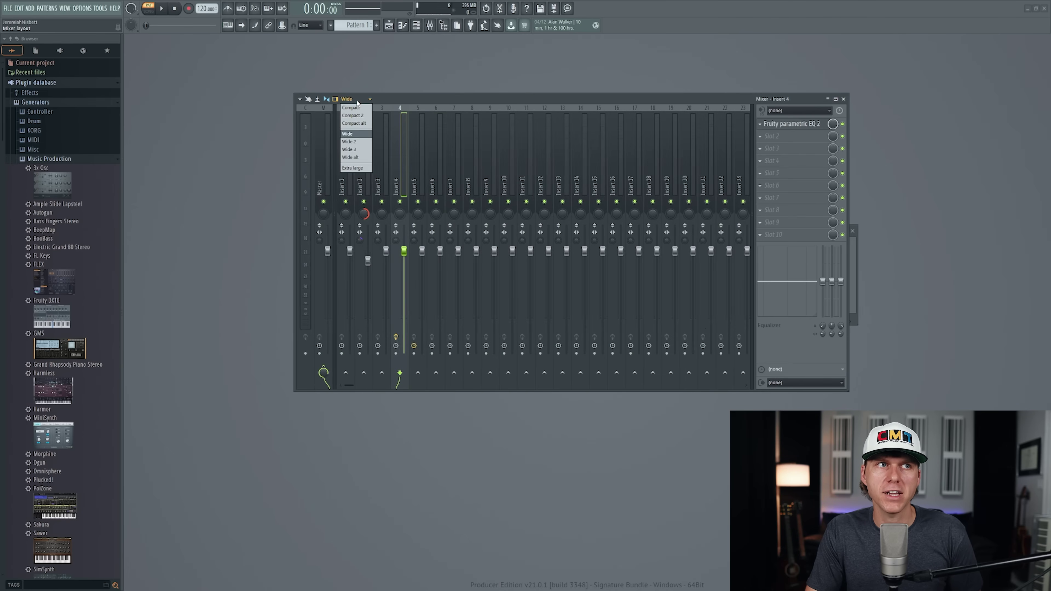
pyautogui.click(361, 168)
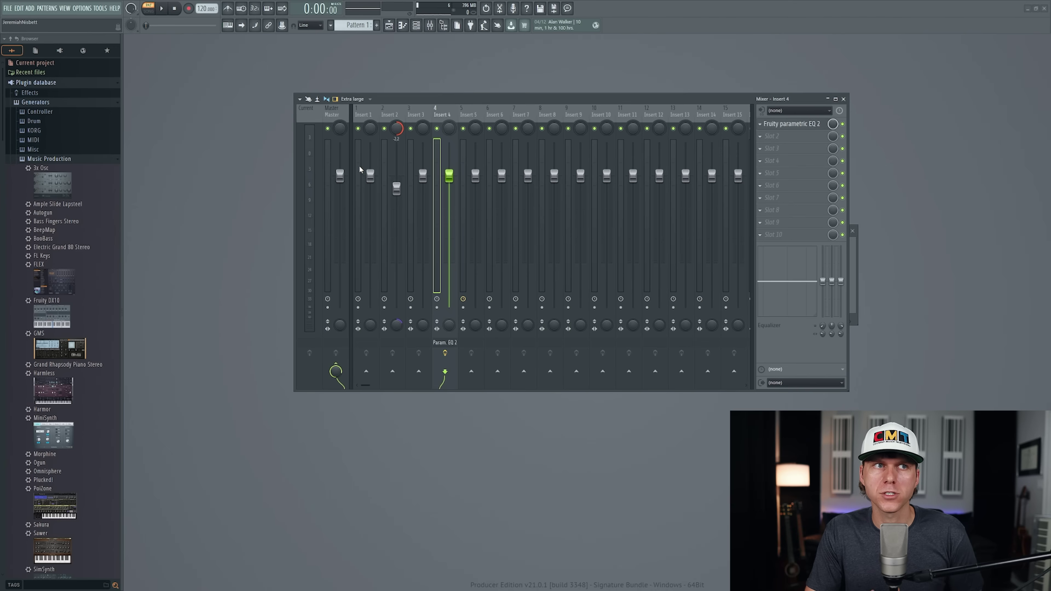
# Rename mixer track Insert 1 as Kick
pyautogui.rightClick(367, 116)
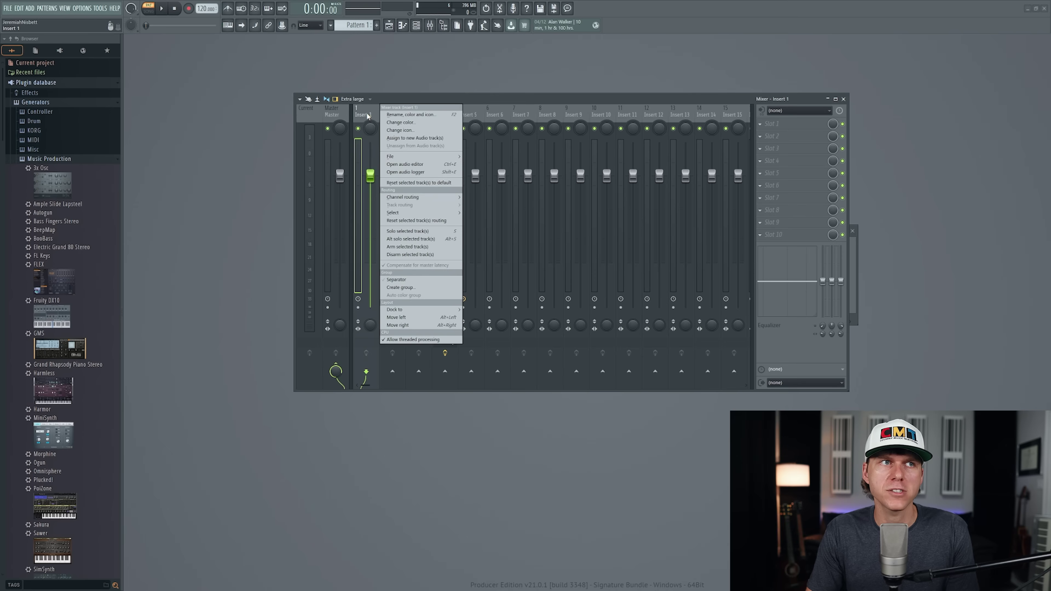
pyautogui.click(406, 121)
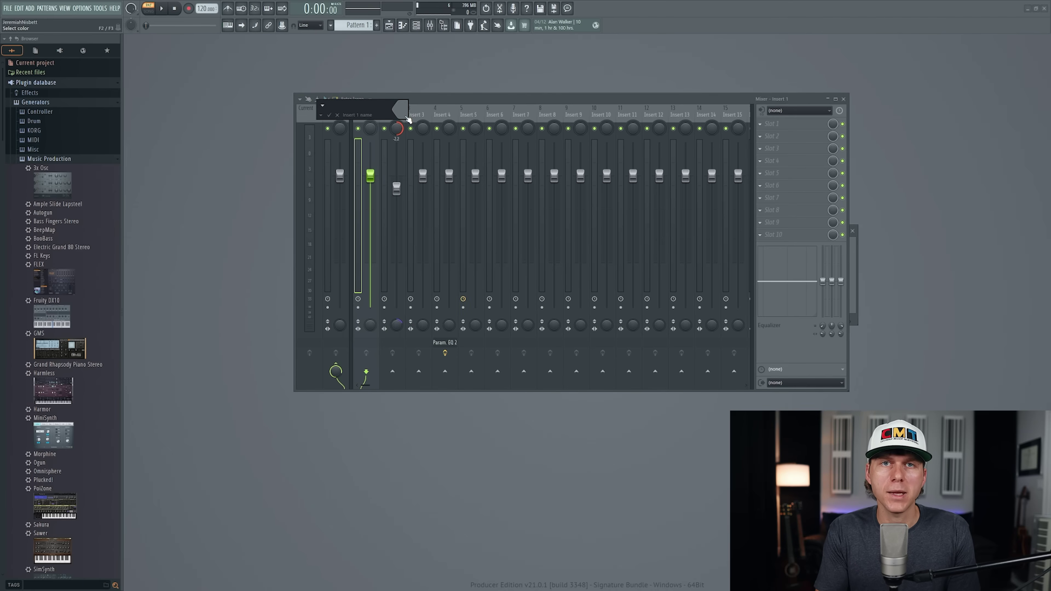
pyautogui.write('Kick')
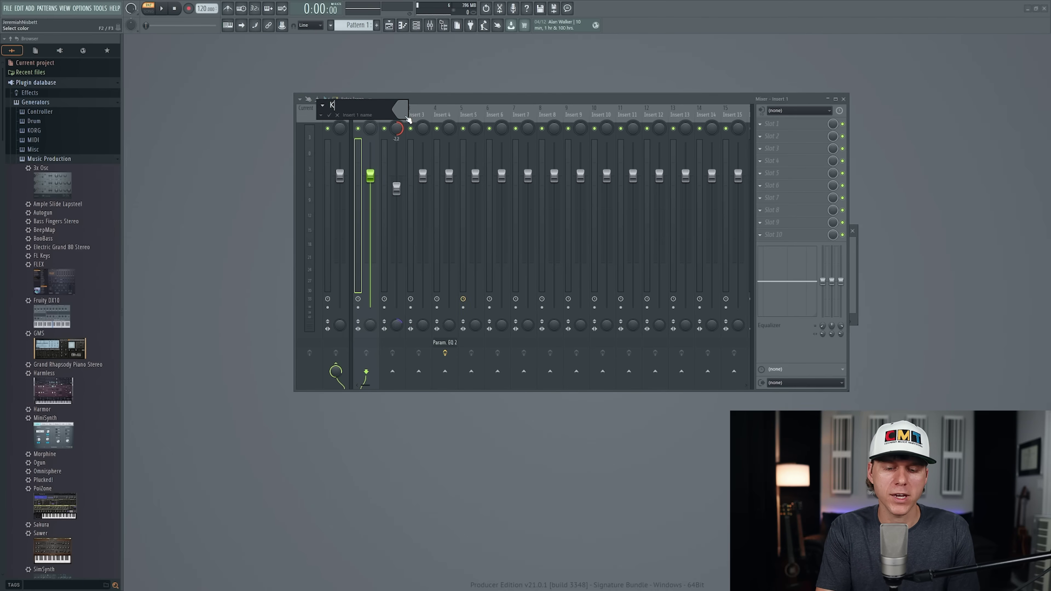
pyautogui.press('Return')
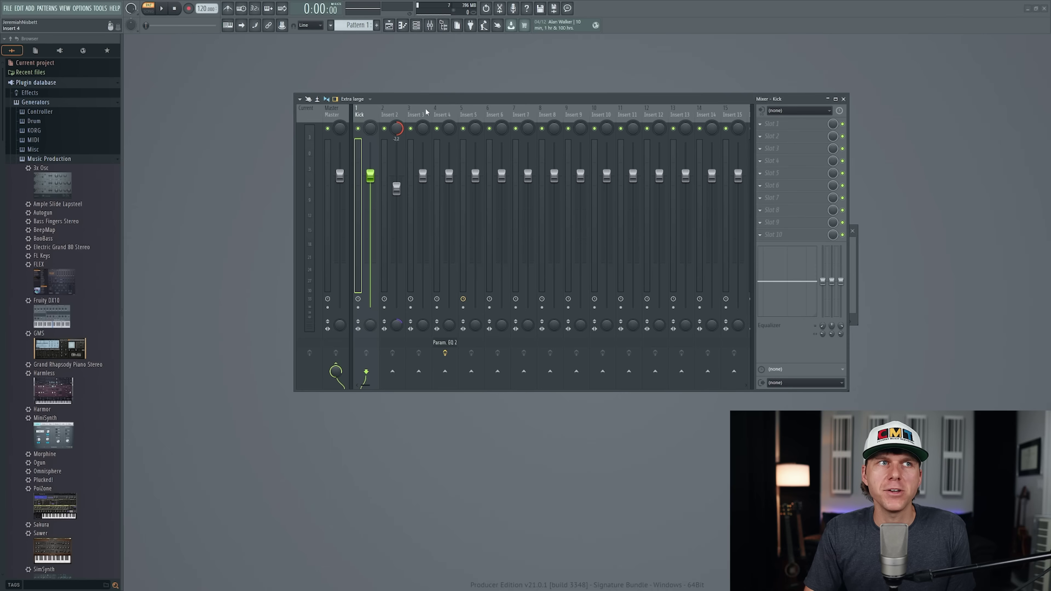
# Change the Kick mixer track's color to red
pyautogui.rightClick(368, 112)
pyautogui.click(397, 123)
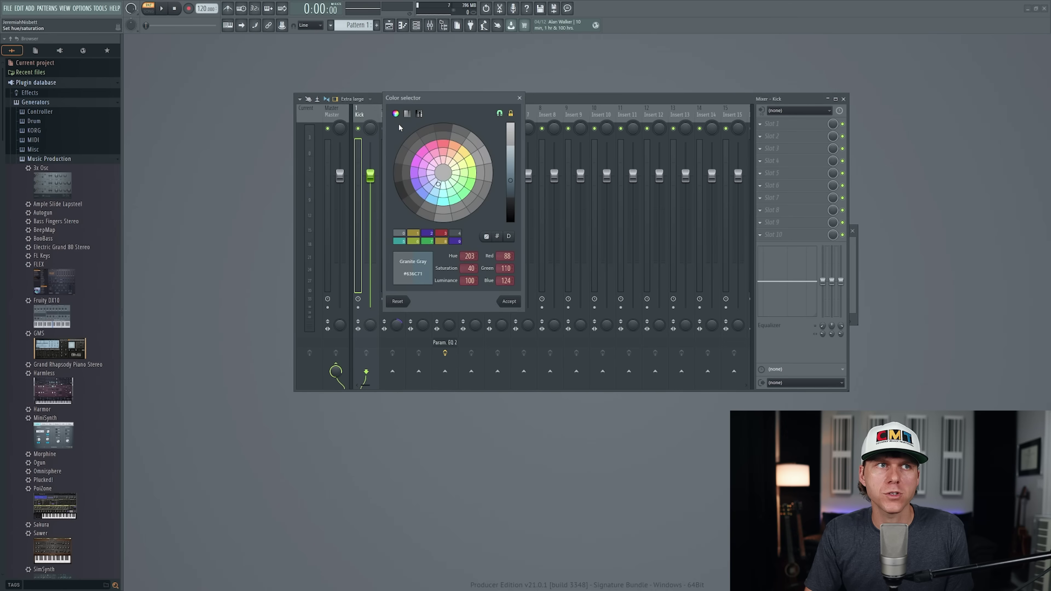
pyautogui.click(439, 150)
pyautogui.press('Return')
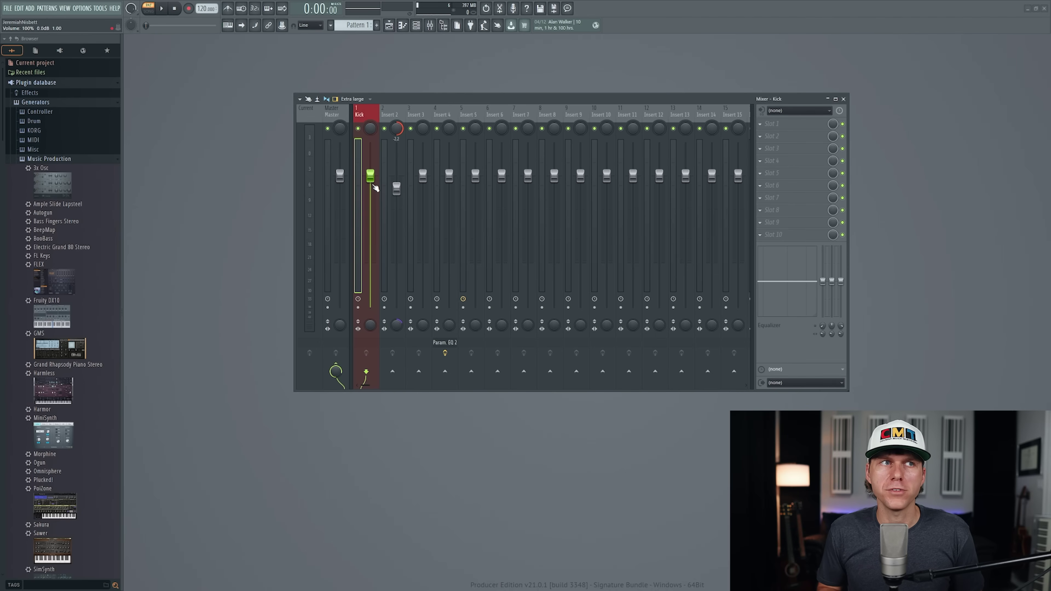
# Try the Kick track's mixer fader, adjust the Kick channel's volume in the channel rack, and open that channel's sampler settings
pyautogui.moveTo(371, 176)
pyautogui.mouseDown()
pyautogui.moveTo(371, 261)
pyautogui.moveTo(370, 175)
pyautogui.mouseUp()
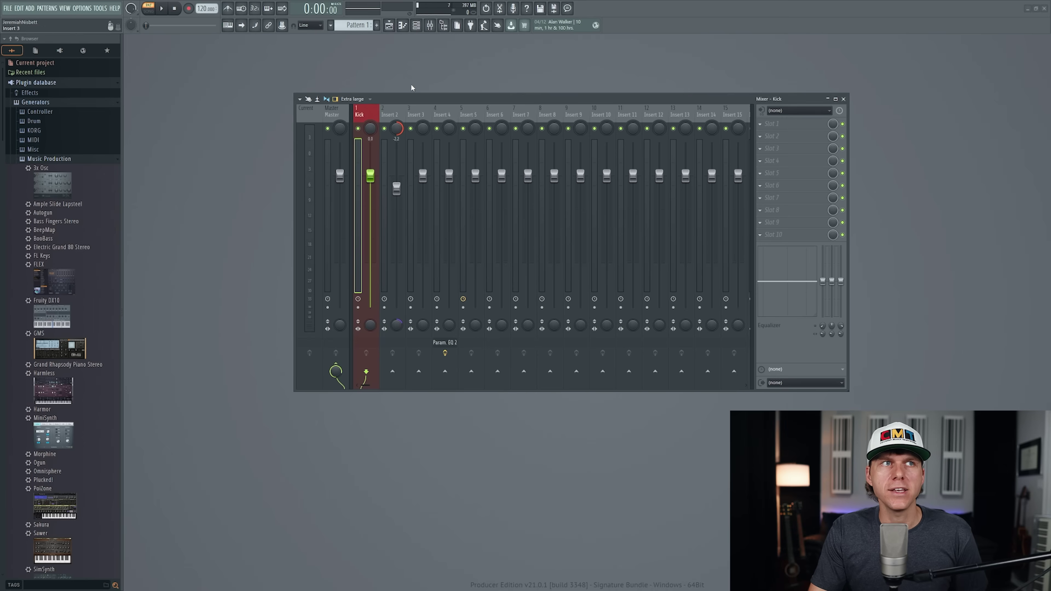
pyautogui.click(416, 25)
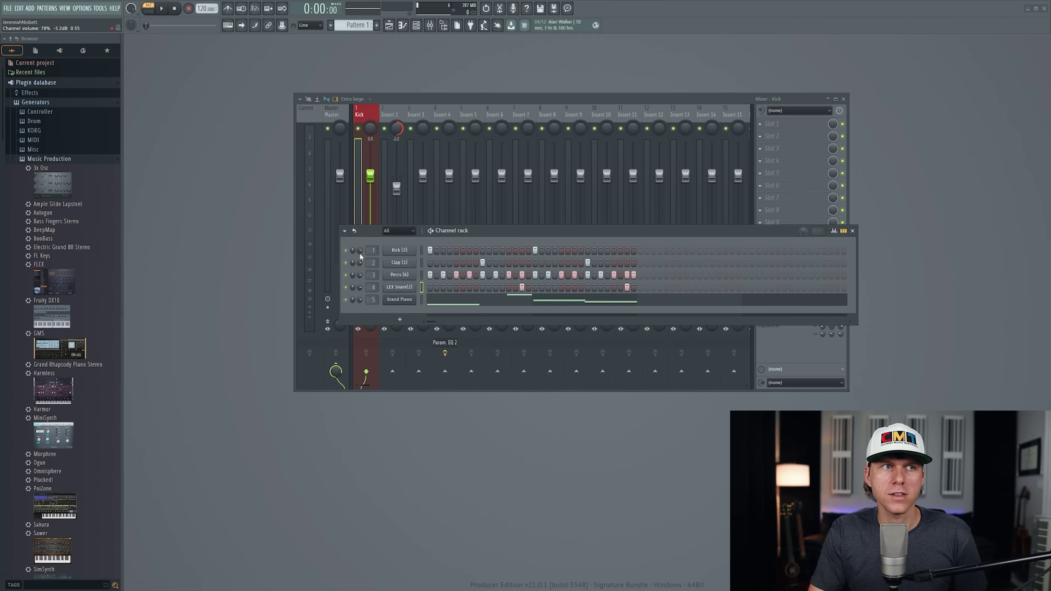
pyautogui.moveTo(360, 250)
pyautogui.mouseDown()
pyautogui.moveTo(361, 275)
pyautogui.moveTo(361, 250)
pyautogui.mouseUp()
pyautogui.click(404, 253)
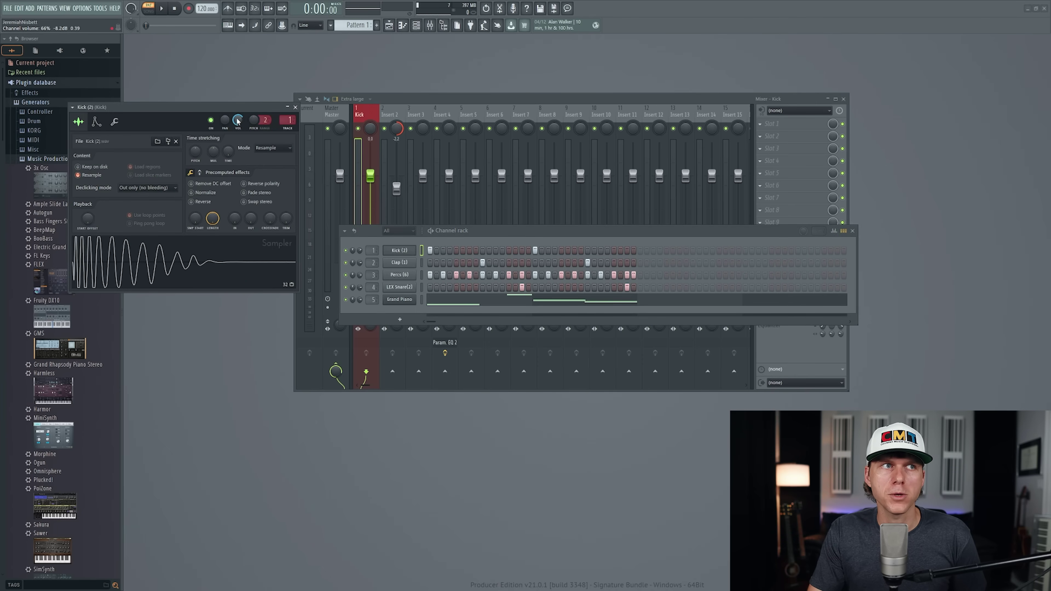
pyautogui.moveTo(238, 121); pyautogui.dragTo(237, 118)
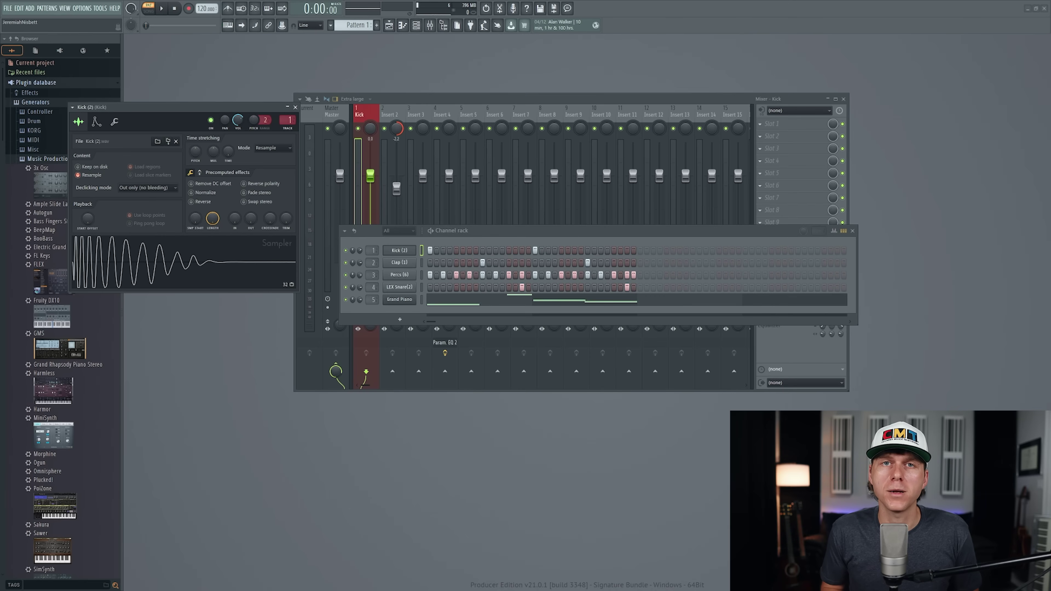
pyautogui.click(854, 232)
pyautogui.moveTo(371, 176); pyautogui.dragTo(370, 179)
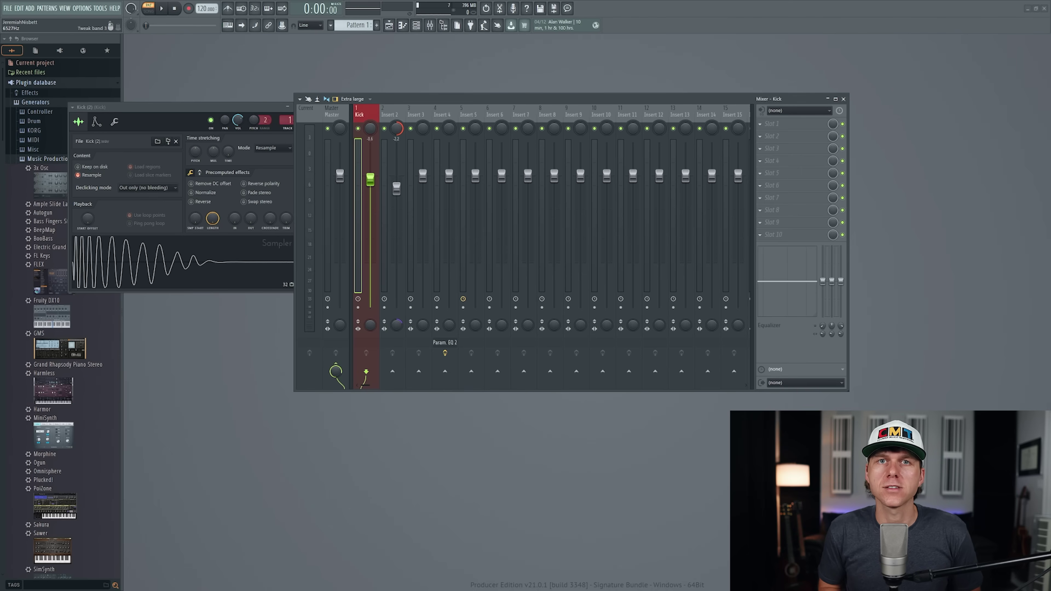
pyautogui.click(844, 99)
pyautogui.click(296, 107)
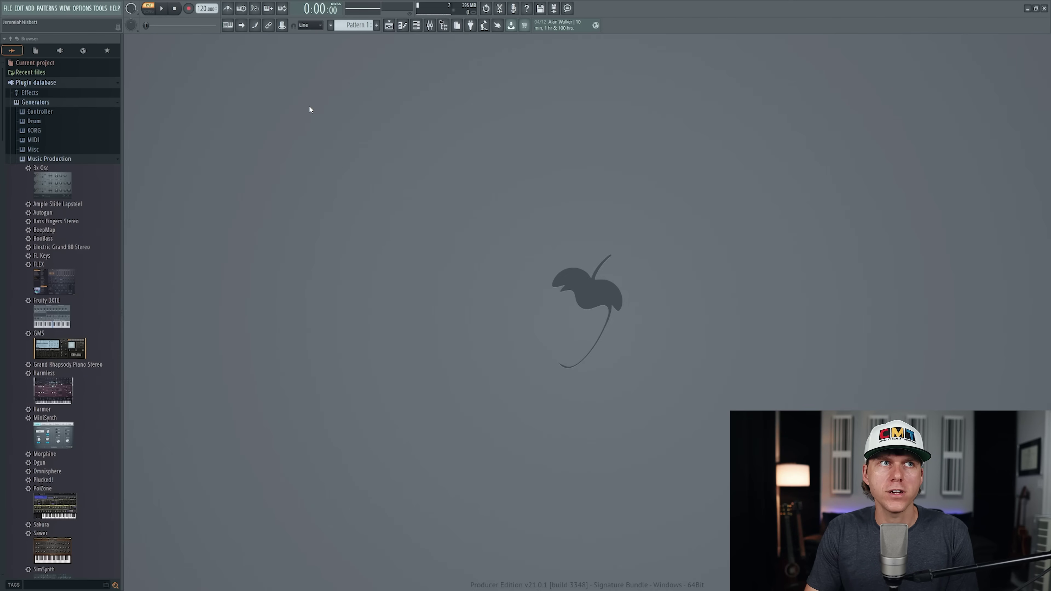
# Open the playlist and place four Pattern 1 clips end to end on Track 1, starting at bar 1
pyautogui.click(389, 25)
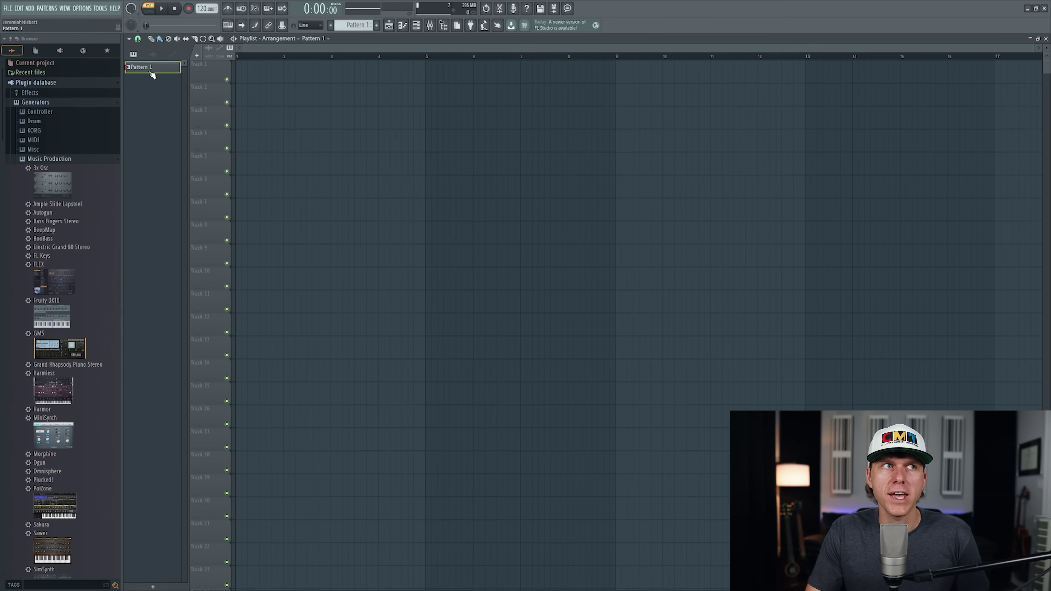
pyautogui.moveTo(174, 67); pyautogui.dragTo(333, 76)
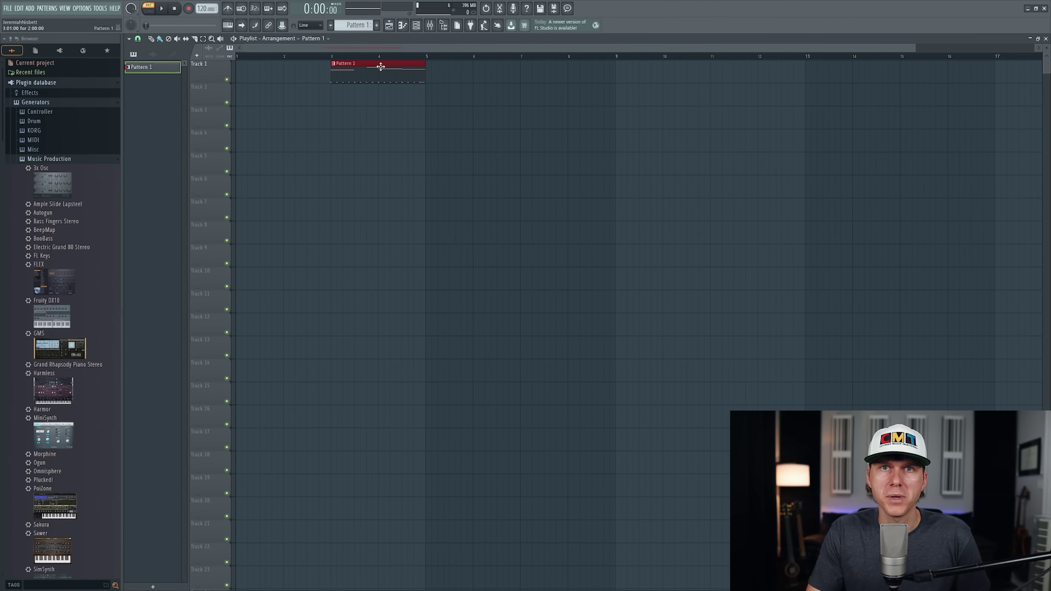
pyautogui.moveTo(414, 78); pyautogui.dragTo(244, 89)
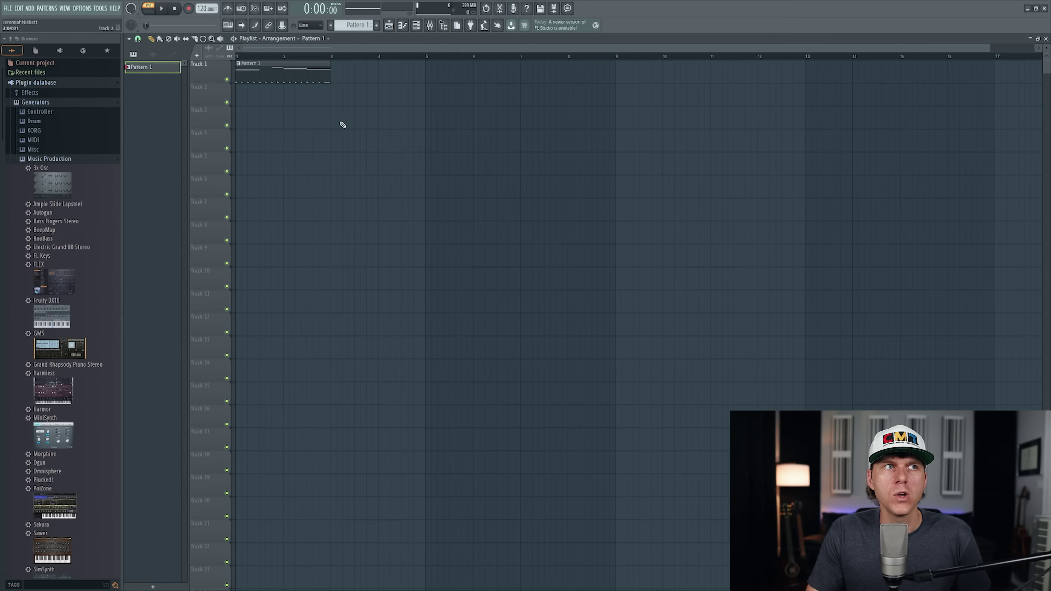
pyautogui.click(344, 75)
pyautogui.click(434, 79)
pyautogui.click(530, 79)
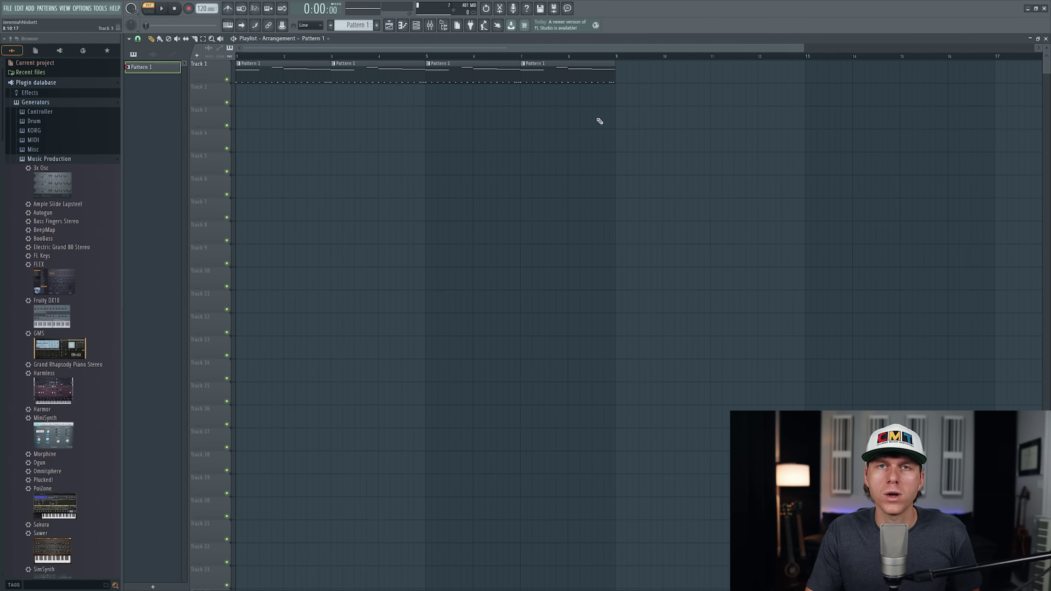
# Show the channel rack and switch to the empty Pattern 2 and back to Pattern 1
pyautogui.press('F6')
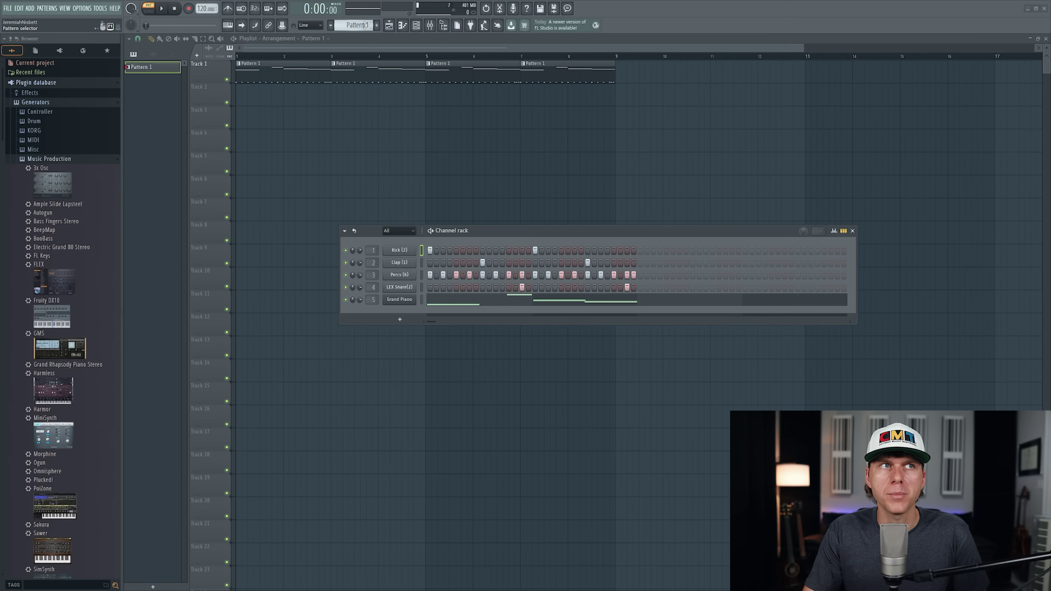
pyautogui.scroll(1, 364, 25)
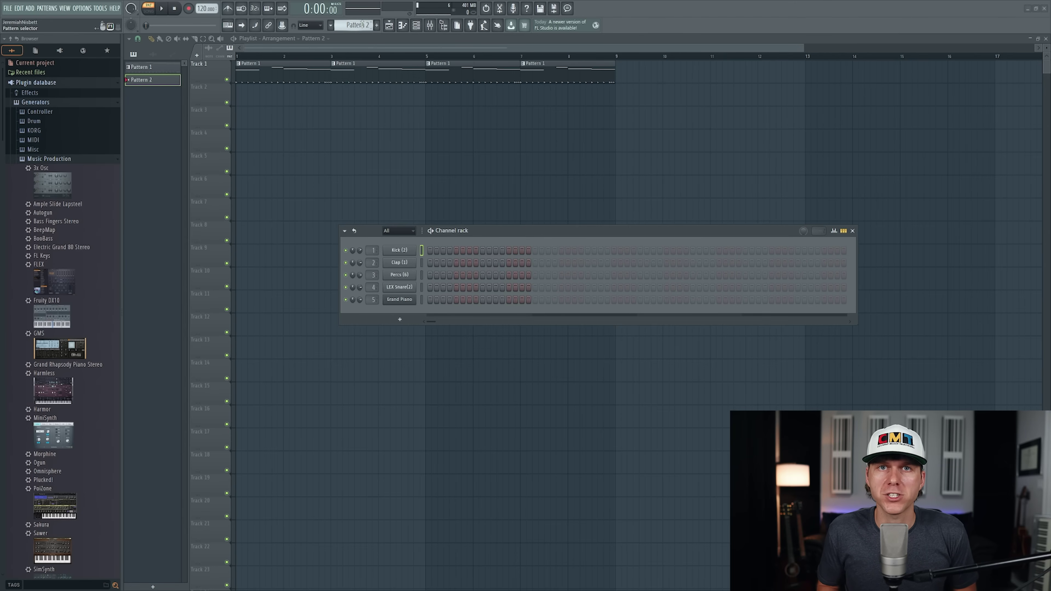
pyautogui.scroll(1, 348, 25)
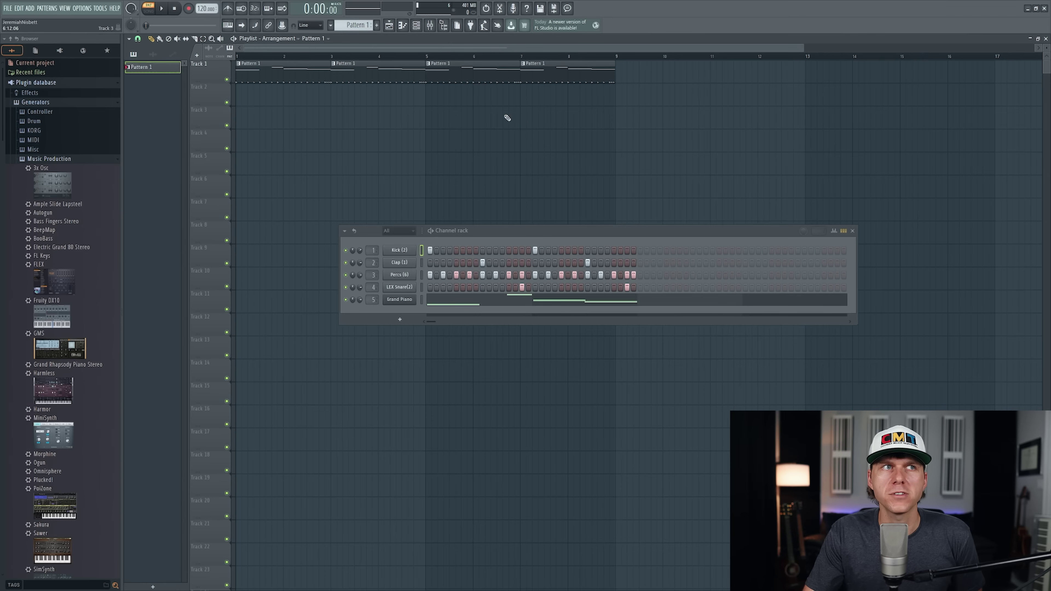
# Split Pattern 1 by channel into separate patterns
pyautogui.click(359, 24)
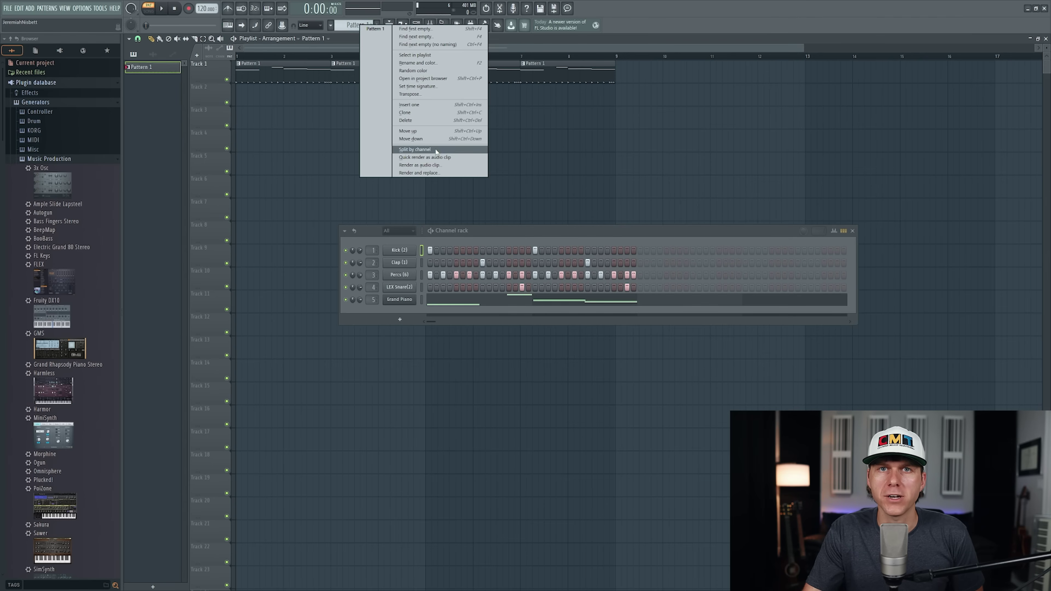
pyautogui.click(415, 149)
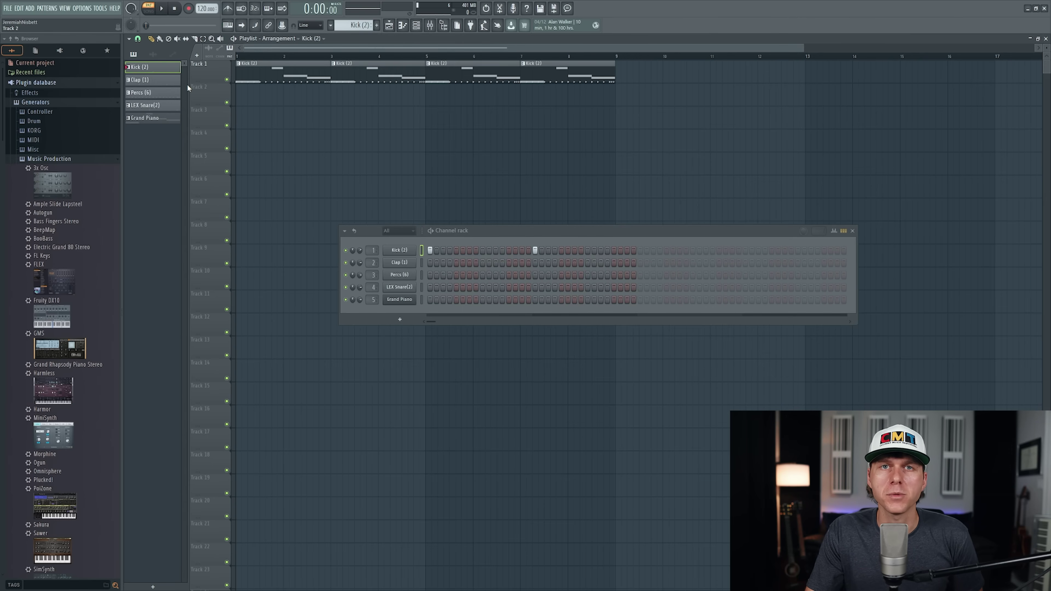
# Try placing the Percs pattern on playlist Track 4 and the Grand Piano pattern on Track 5
pyautogui.click(155, 82)
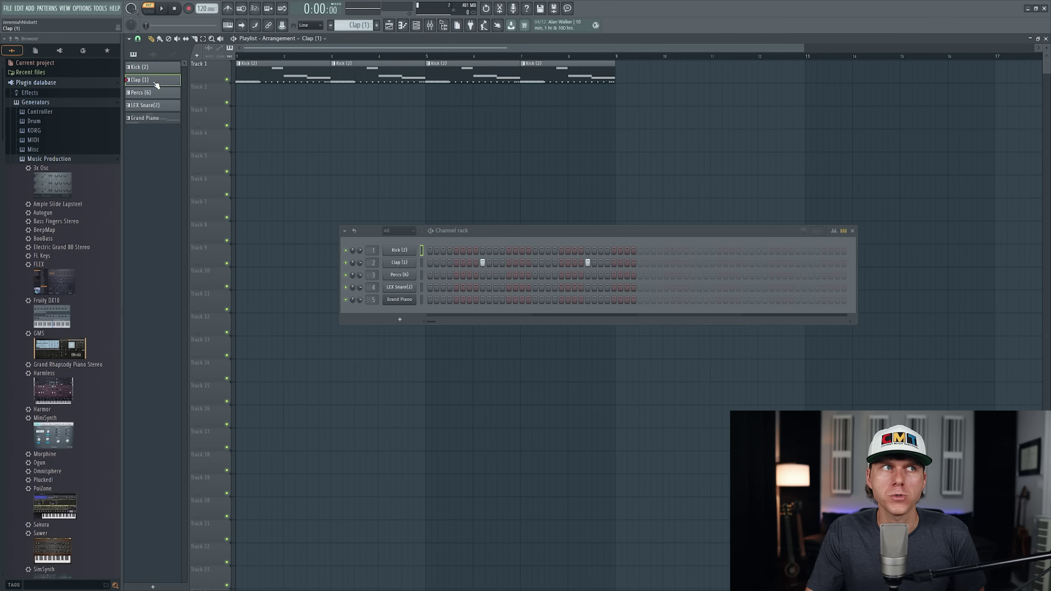
pyautogui.moveTo(156, 96); pyautogui.dragTo(284, 141)
pyautogui.moveTo(154, 123); pyautogui.dragTo(274, 162)
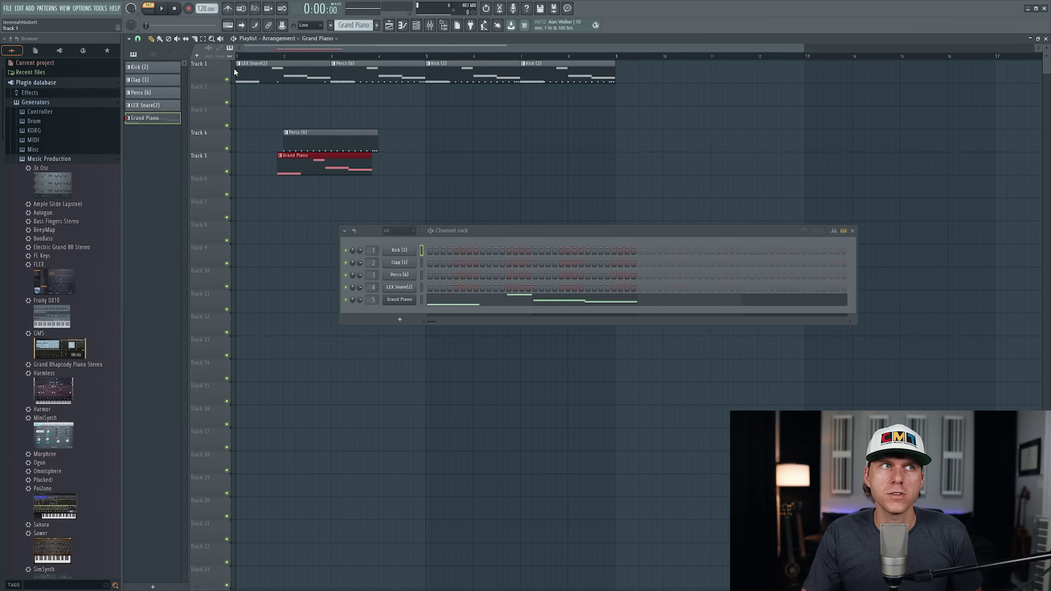
# Select all clips in the playlist, delete them, and return to the draw tool
pyautogui.click(203, 39)
pyautogui.moveTo(661, 197); pyautogui.dragTo(259, 73)
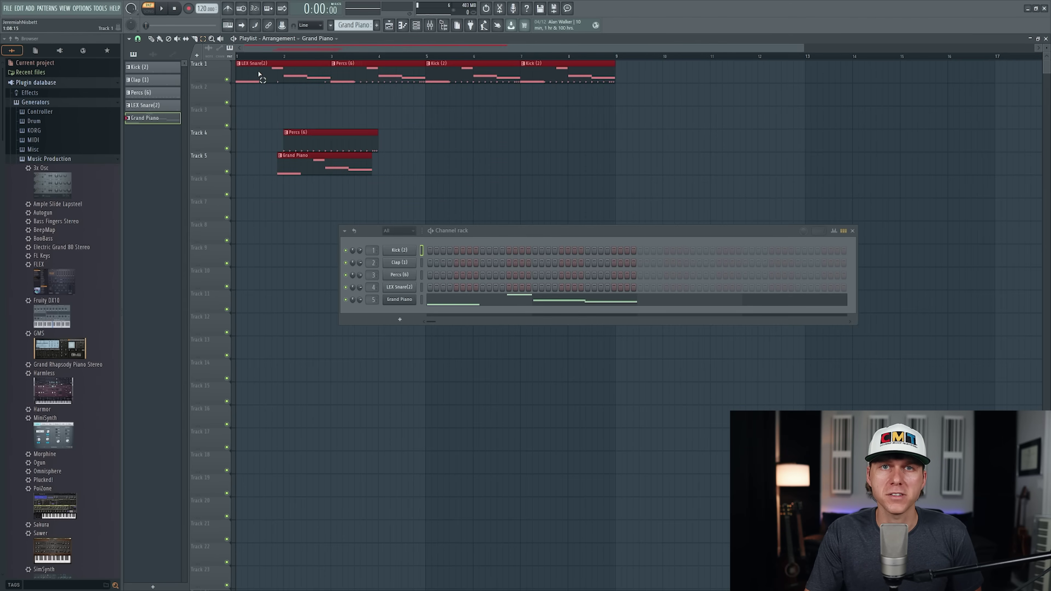
pyautogui.press('Delete')
pyautogui.click(159, 40)
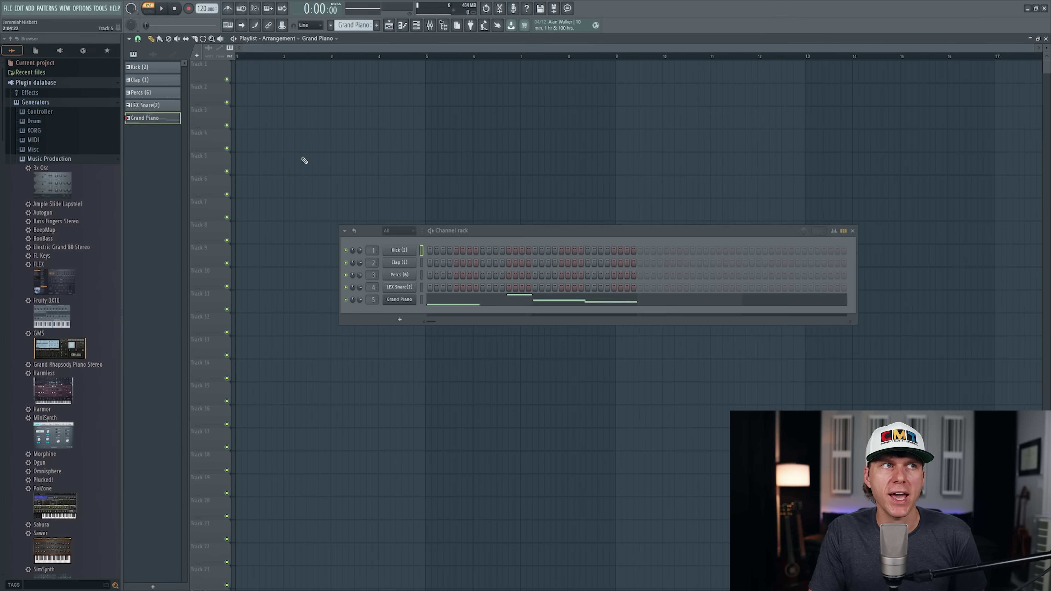
# Place the Grand Piano pattern on Track 1 and the Kick pattern on Track 2, both starting at bar 1
pyautogui.click(267, 73)
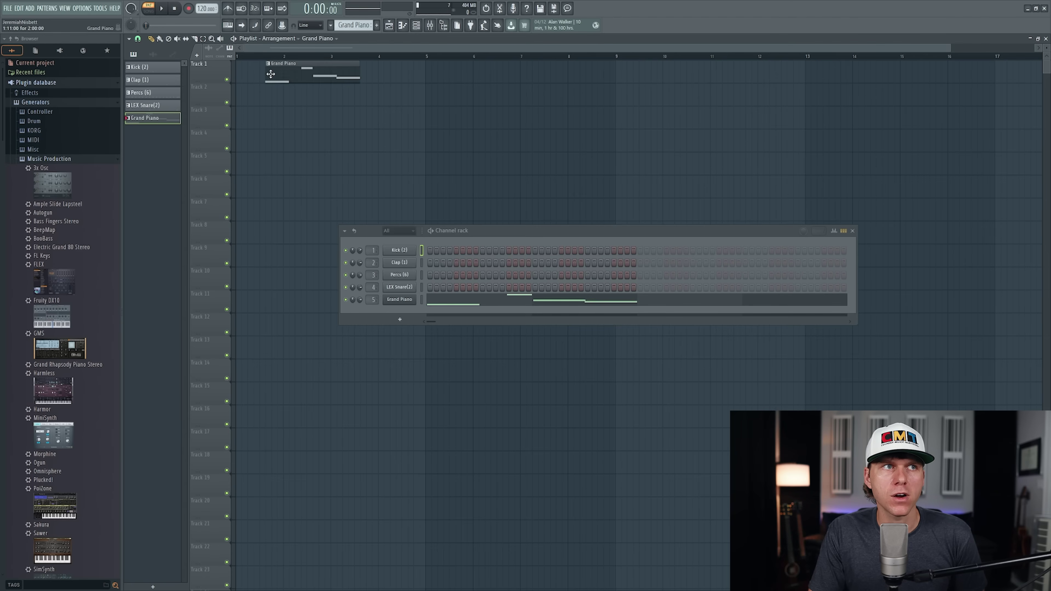
pyautogui.moveTo(302, 72); pyautogui.dragTo(272, 73)
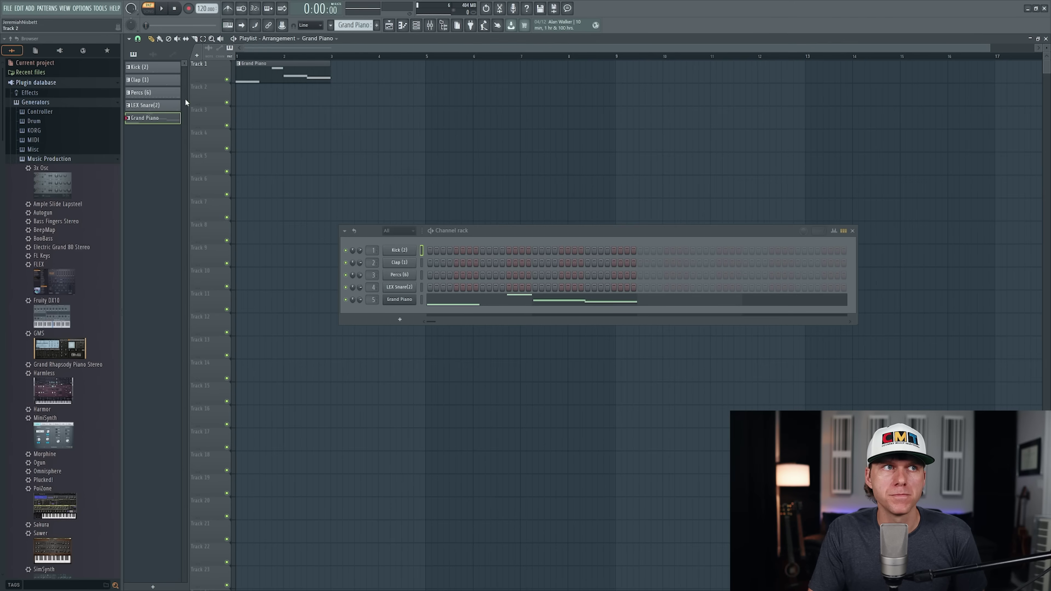
pyautogui.click(153, 70)
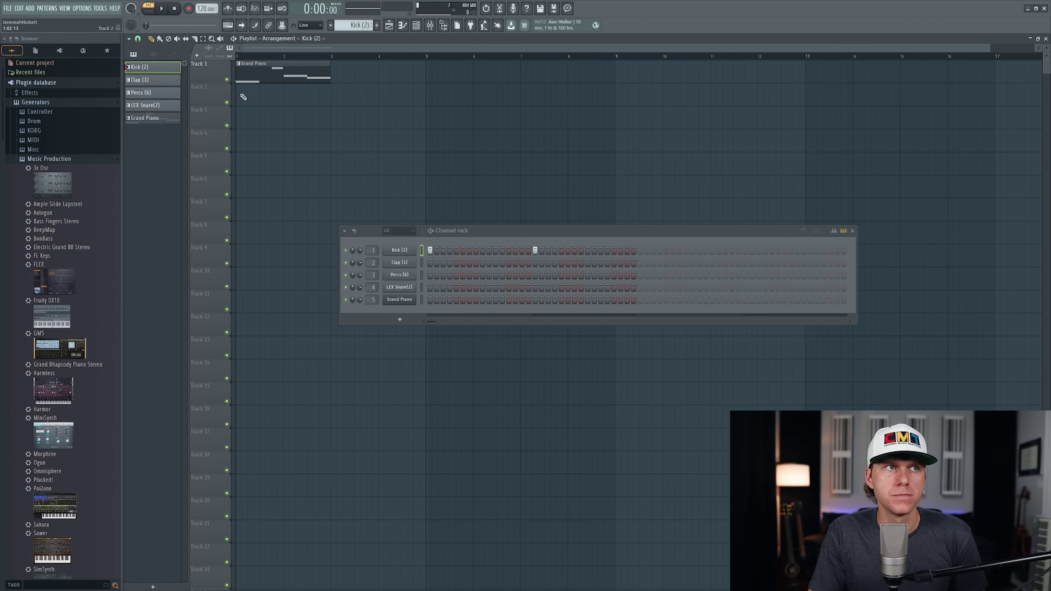
pyautogui.click(242, 94)
# Place the Clap, Percs and LEX Snare patterns at bar 1 on Tracks 3, 4 and 5
pyautogui.click(140, 80)
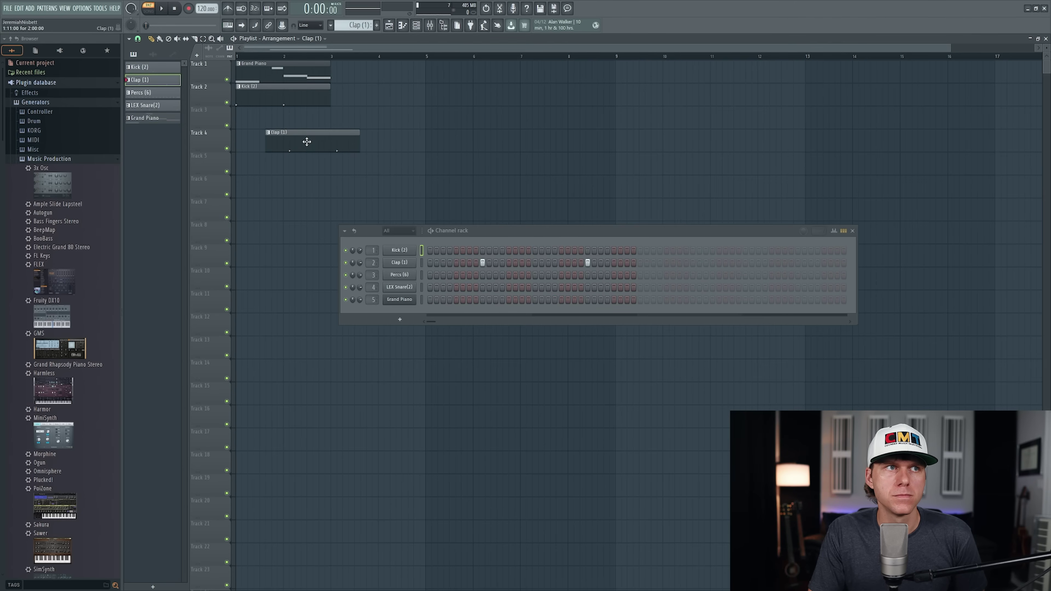
pyautogui.click(271, 120)
pyautogui.click(168, 97)
pyautogui.click(254, 137)
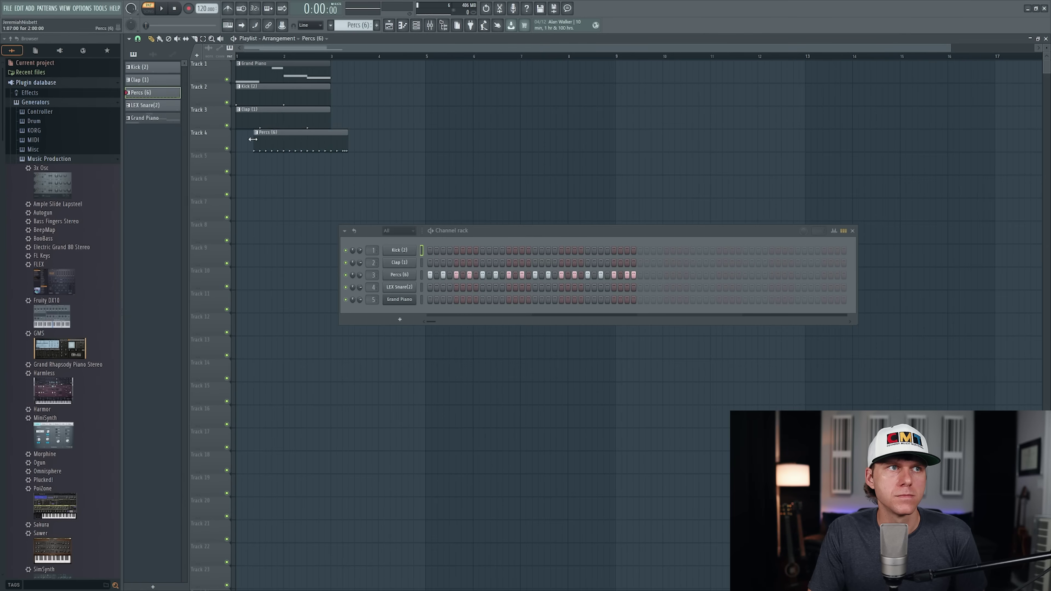
pyautogui.click(167, 106)
pyautogui.click(260, 156)
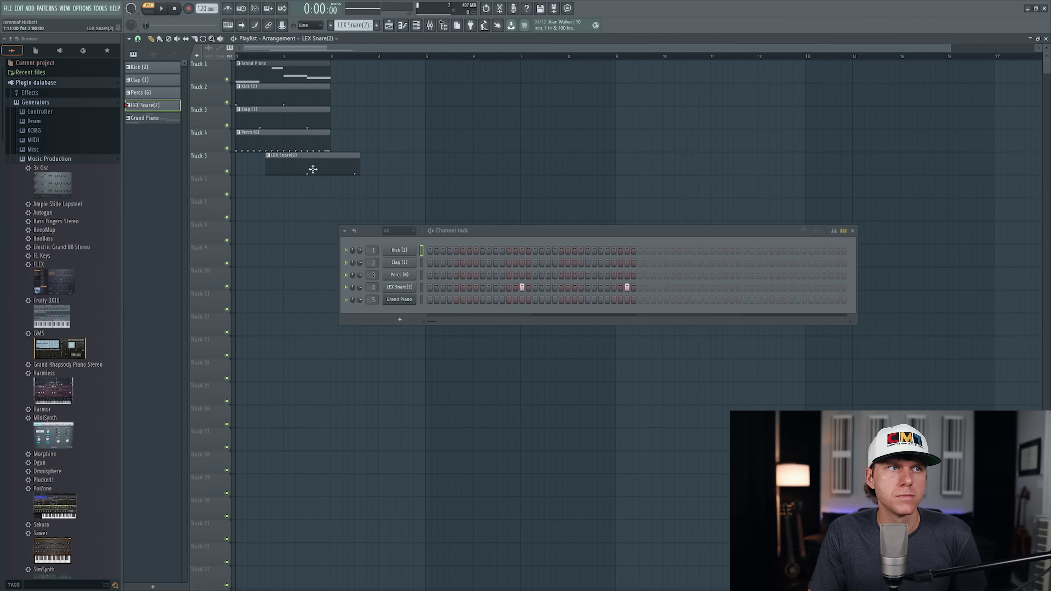
# Select all five clips and duplicate them seven times so the arrangement fills the playlist up to bar 17
pyautogui.hotkey('ctrl', 'a')
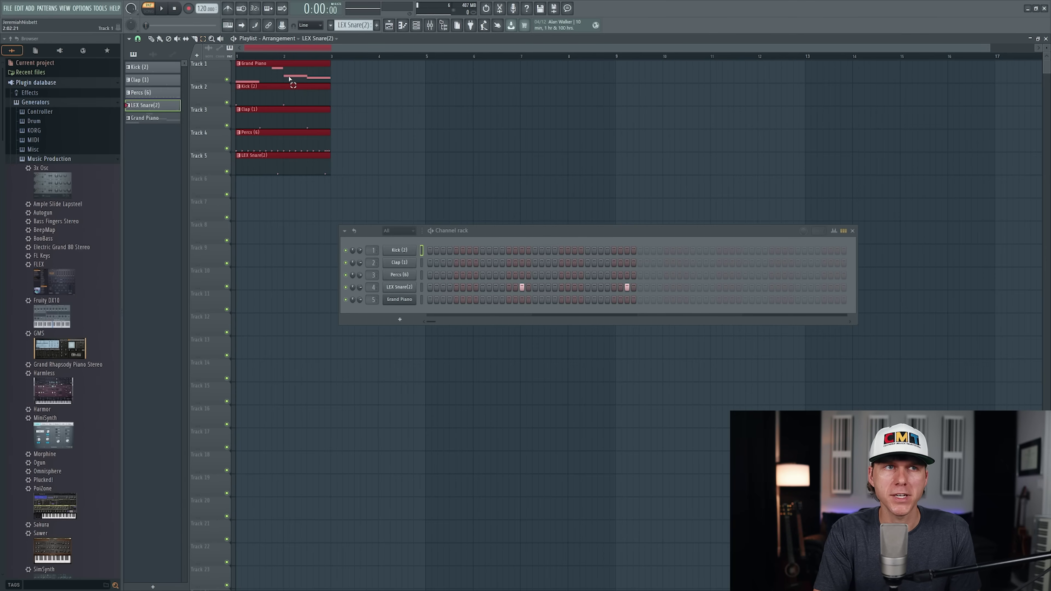
pyautogui.hotkey('ctrl', 'b')
pyautogui.hotkey('ctrl', 'b')
pyautogui.hotkey('ctrl', 'b')
pyautogui.hotkey('ctrl', 'b')
pyautogui.hotkey('ctrl', 'b')
pyautogui.hotkey('ctrl', 'b')
pyautogui.hotkey('ctrl', 'b')
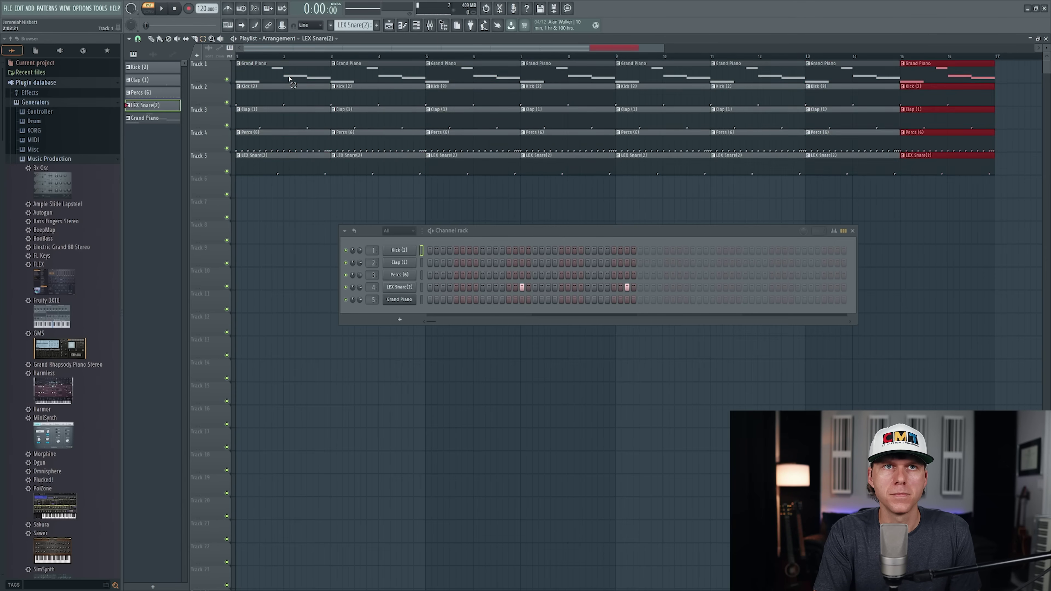
# Hide the channel rack and delete the Kick, Clap, Percs and LEX Snare clips that start at bar 1
pyautogui.press('F6')
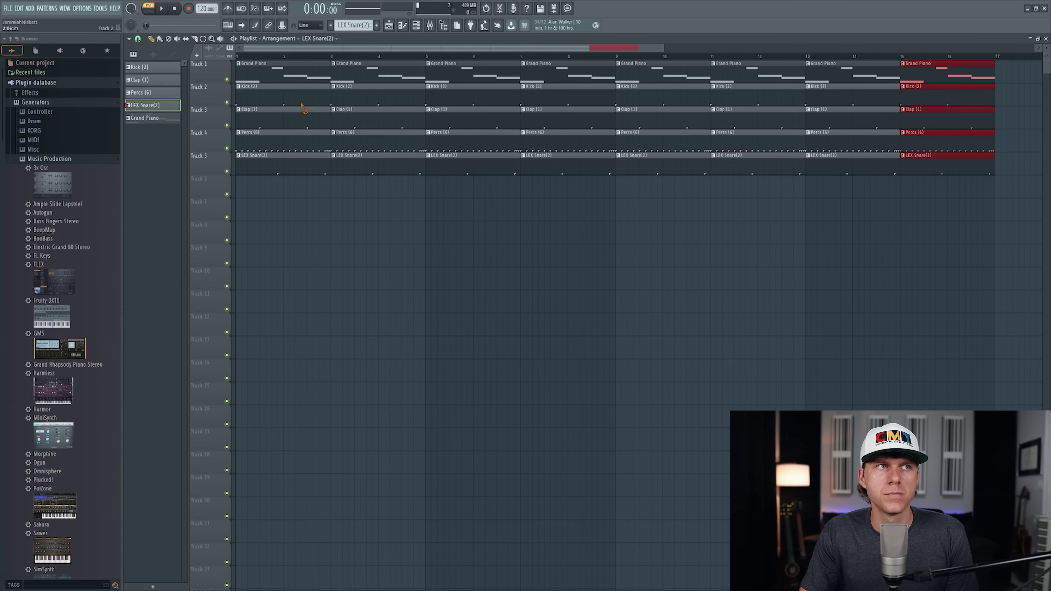
pyautogui.rightClick(300, 101)
pyautogui.rightClick(298, 118)
pyautogui.rightClick(288, 150)
pyautogui.rightClick(284, 166)
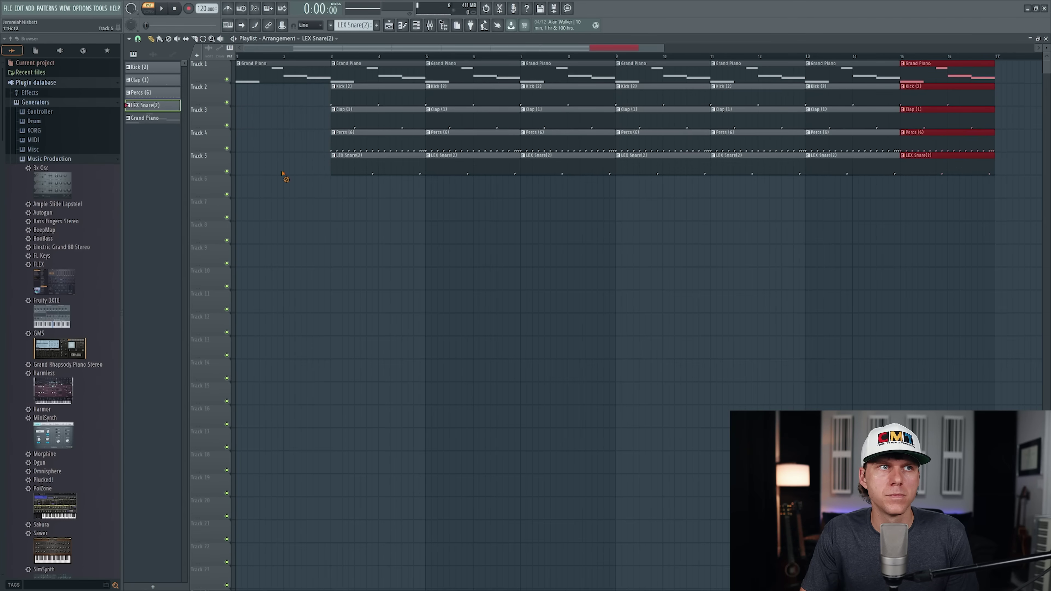
# Delete the Kick, Percs and LEX Snare clips at bar 3, LEX Snare at 5, Kick and Percs at 11, and Percs at 13
pyautogui.rightClick(360, 99)
pyautogui.rightClick(359, 144)
pyautogui.rightClick(364, 168)
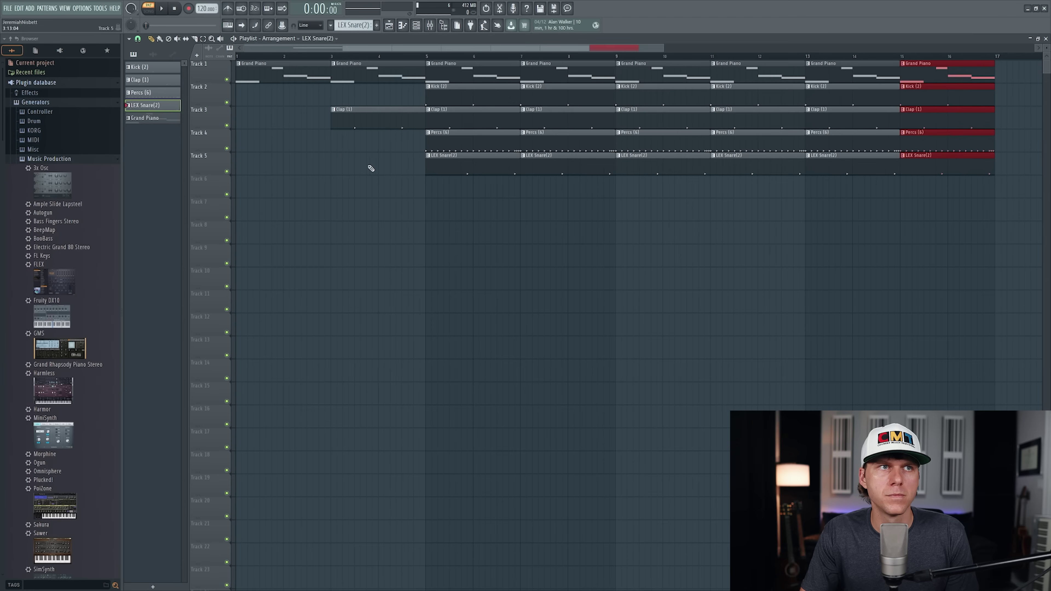
pyautogui.rightClick(495, 169)
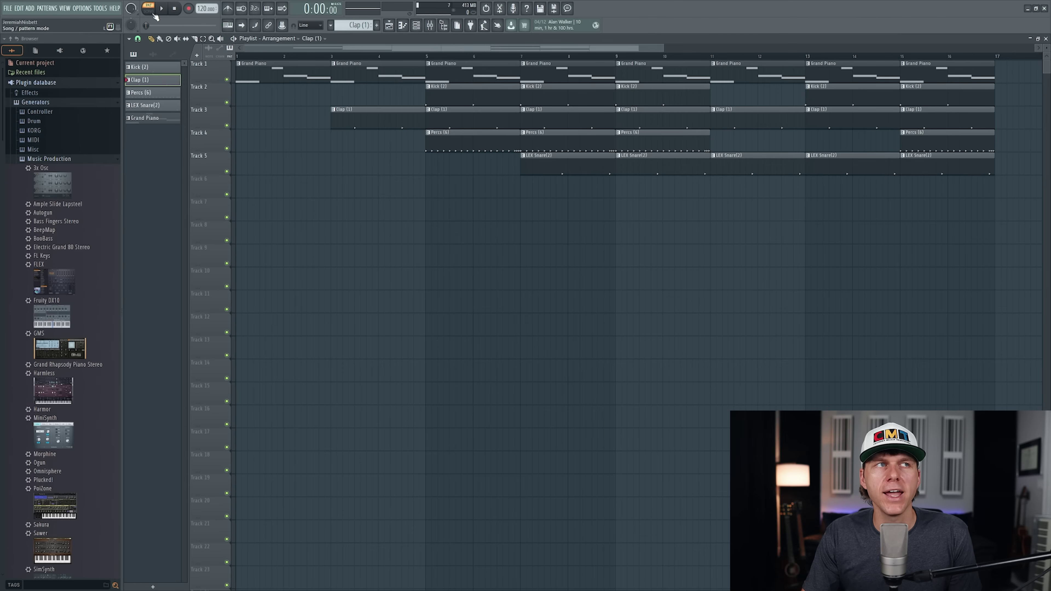
# Toggle between pattern and song mode, leave song mode on, and play the arrangement from the start before stopping it
pyautogui.click(148, 11)
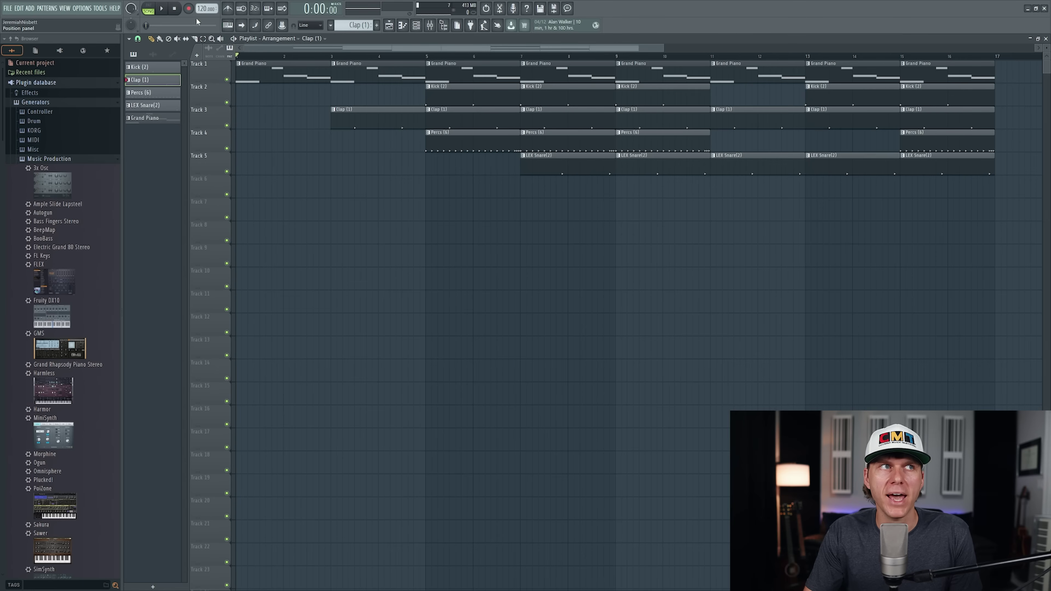
pyautogui.click(153, 9)
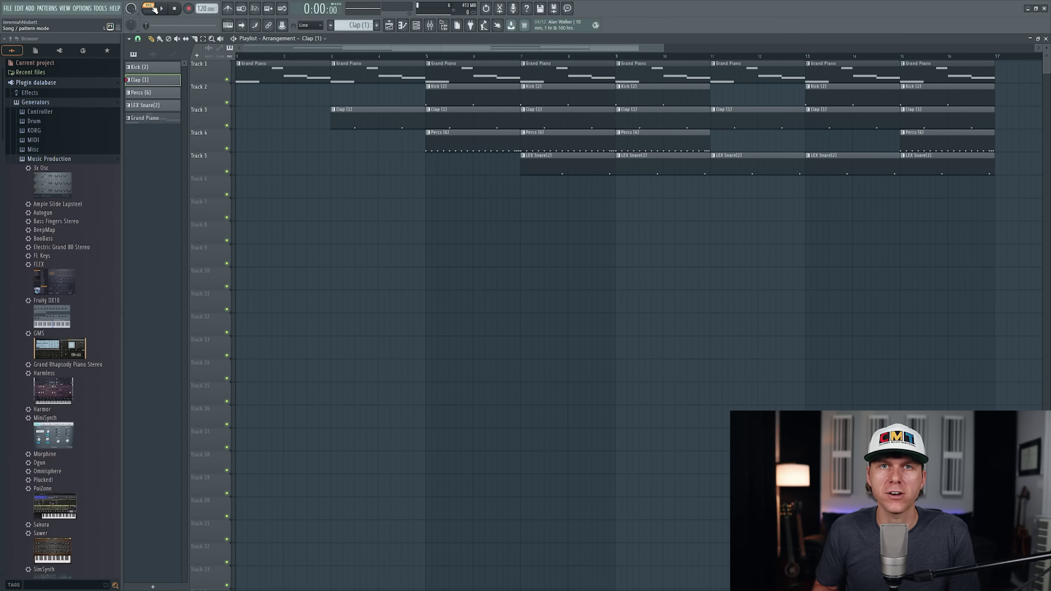
pyautogui.click(152, 10)
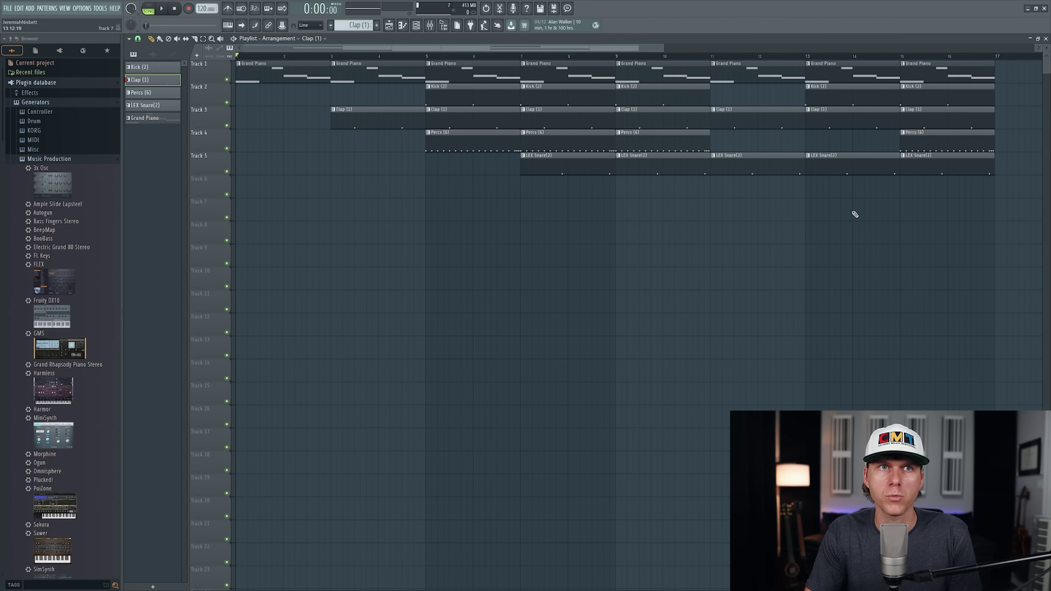
pyautogui.click(163, 9)
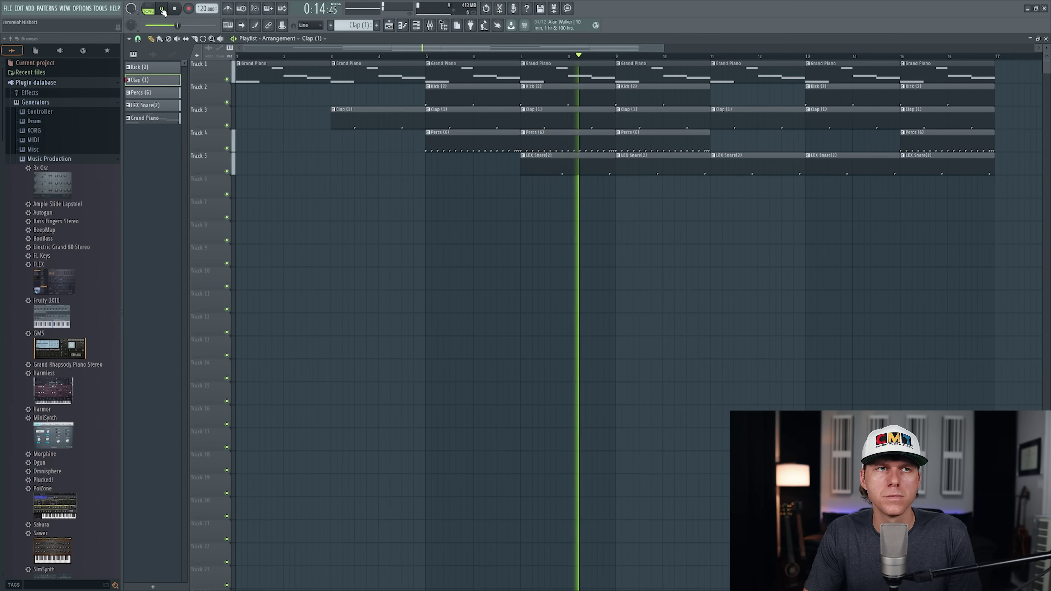
pyautogui.press('space')
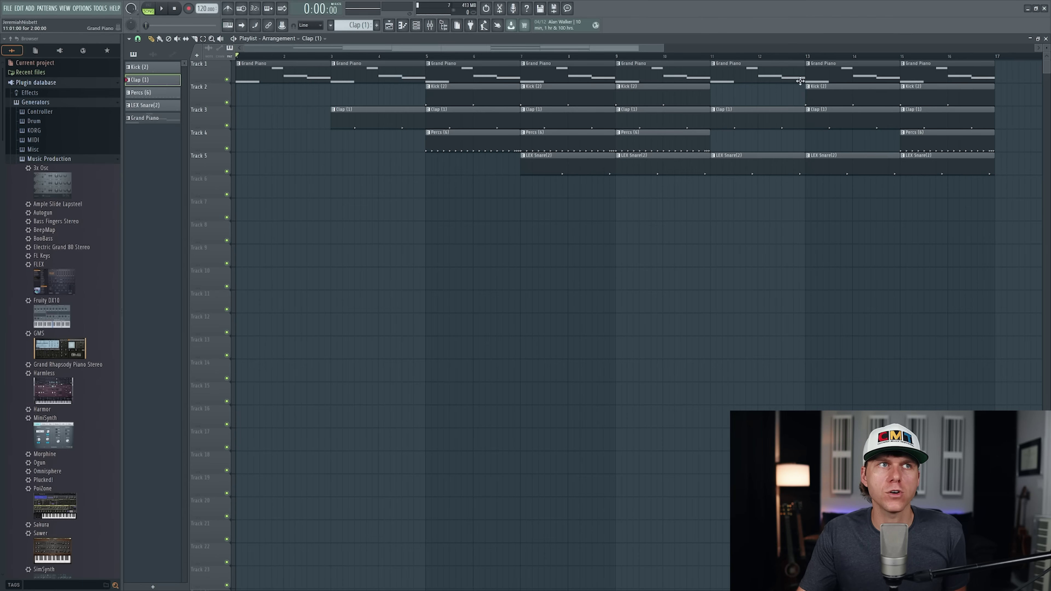
# Show the mixer, reset the panning of Insert 2 to its default, and hide the mixer again
pyautogui.click(432, 27)
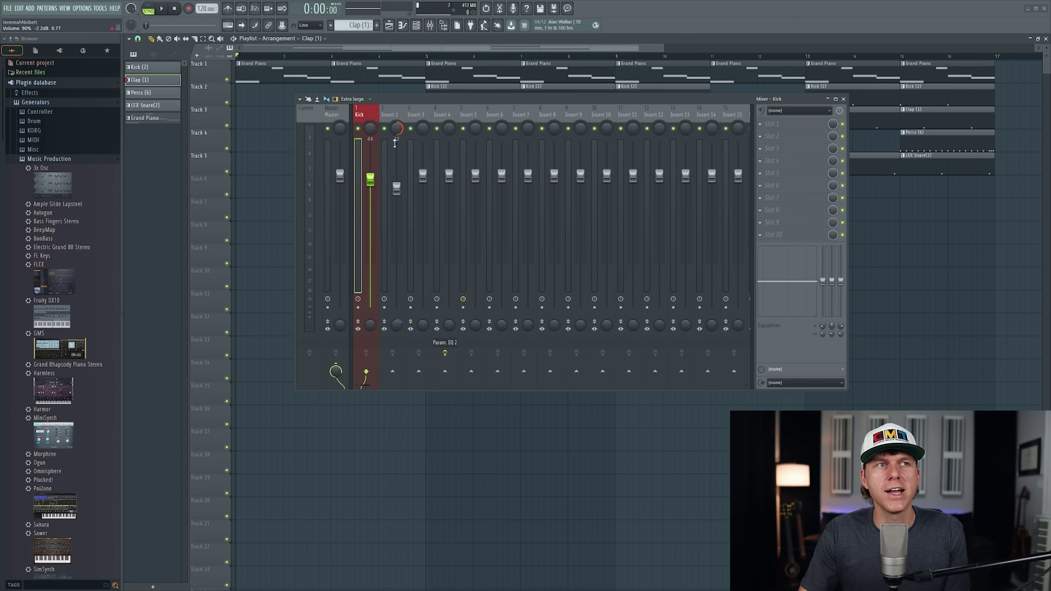
pyautogui.click(396, 130)
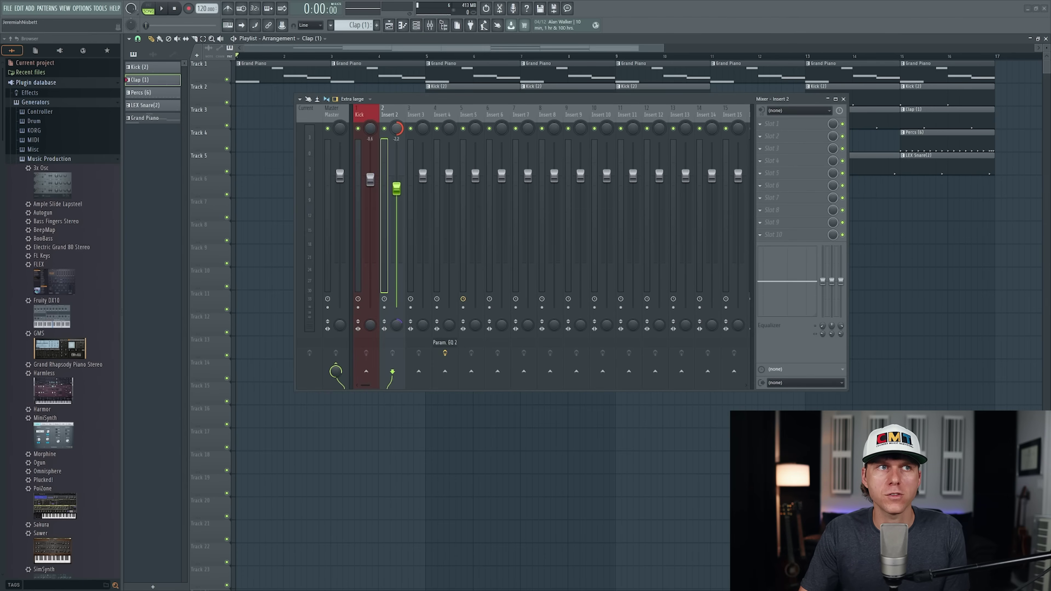
pyautogui.rightClick(396, 130)
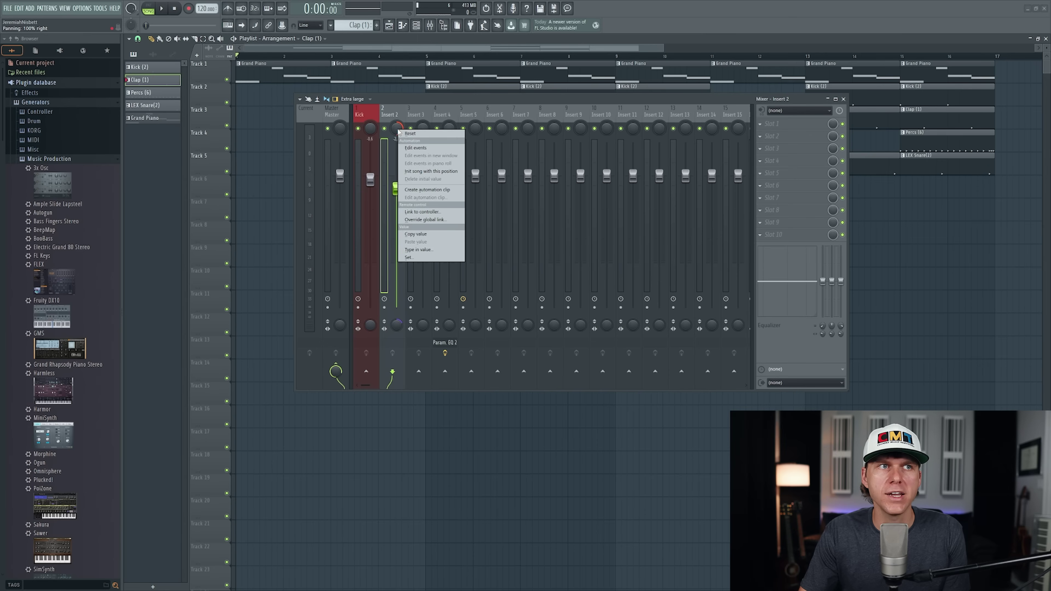
pyautogui.click(408, 134)
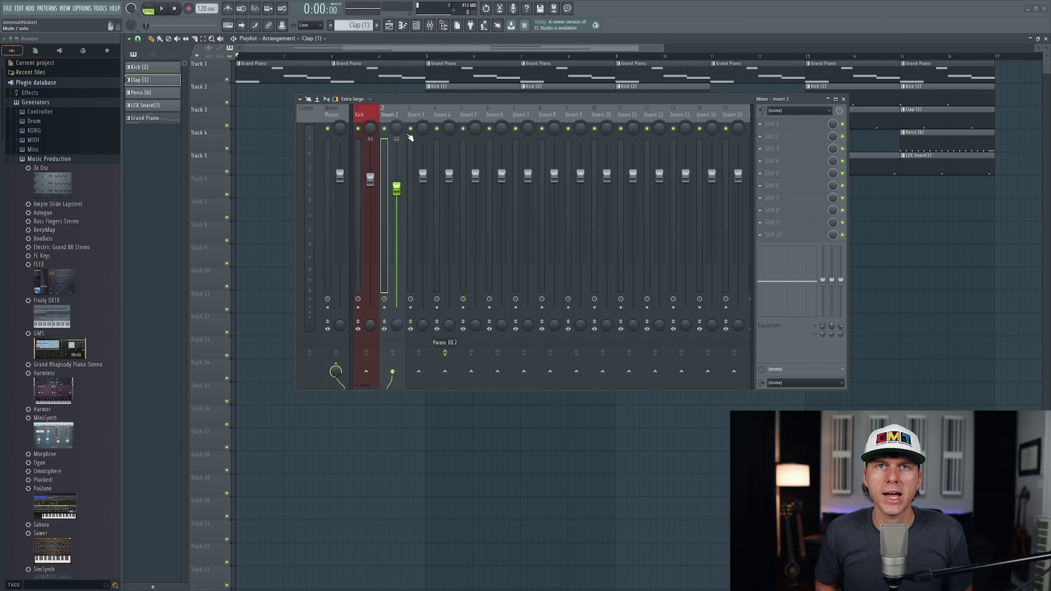
pyautogui.press('F9')
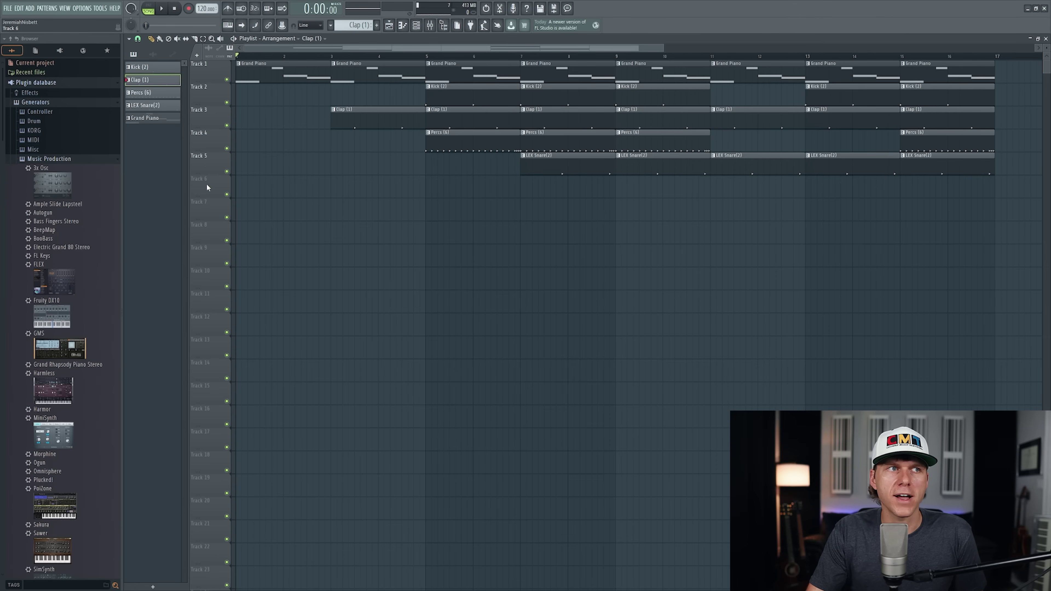
# Set playlist Track 7 to audio track mode, routed to mixer Insert 10
pyautogui.rightClick(209, 211)
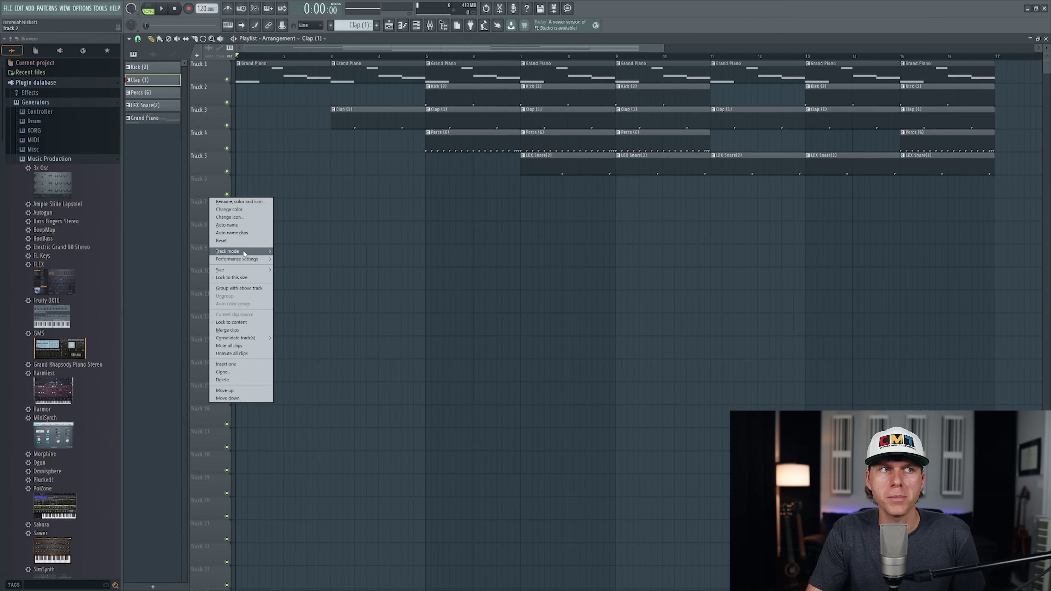
pyautogui.moveTo(254, 253)
pyautogui.moveTo(297, 260)
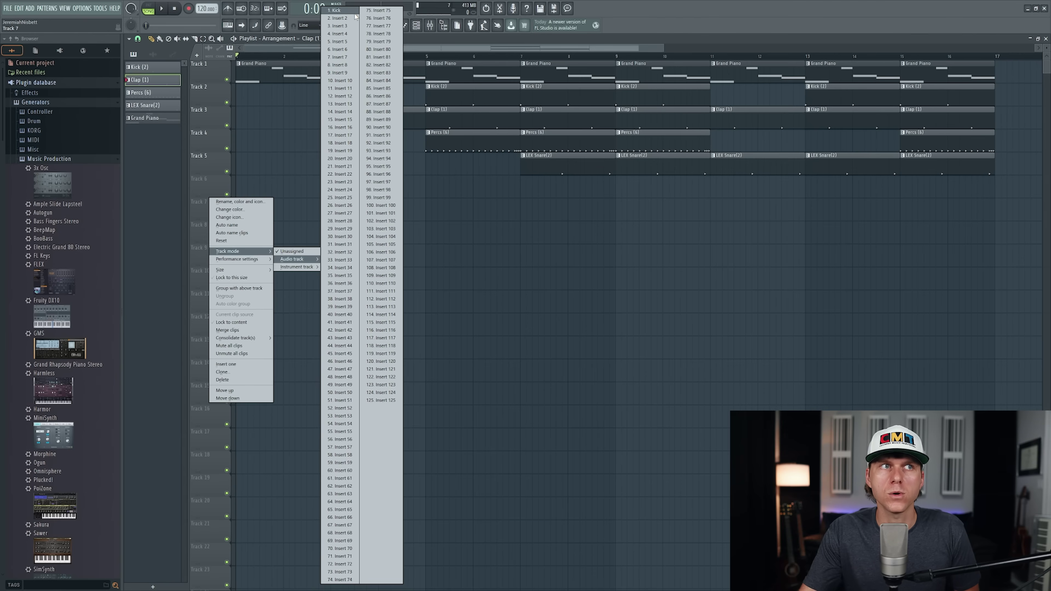
pyautogui.click(354, 81)
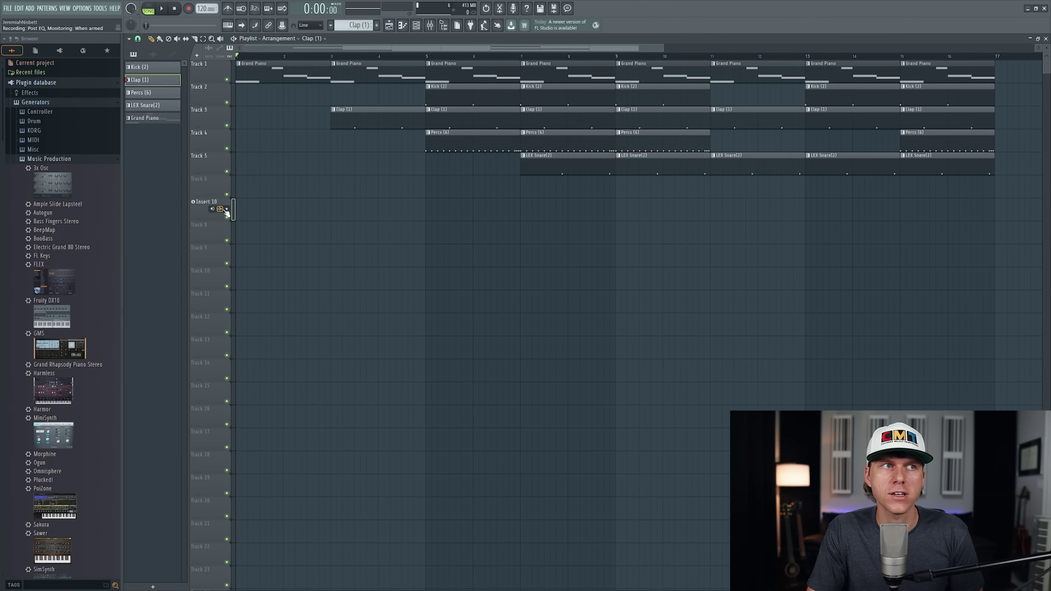
# Set the Insert 10 track's audio input to In 1 and its recording source to External and mixer input
pyautogui.click(212, 209)
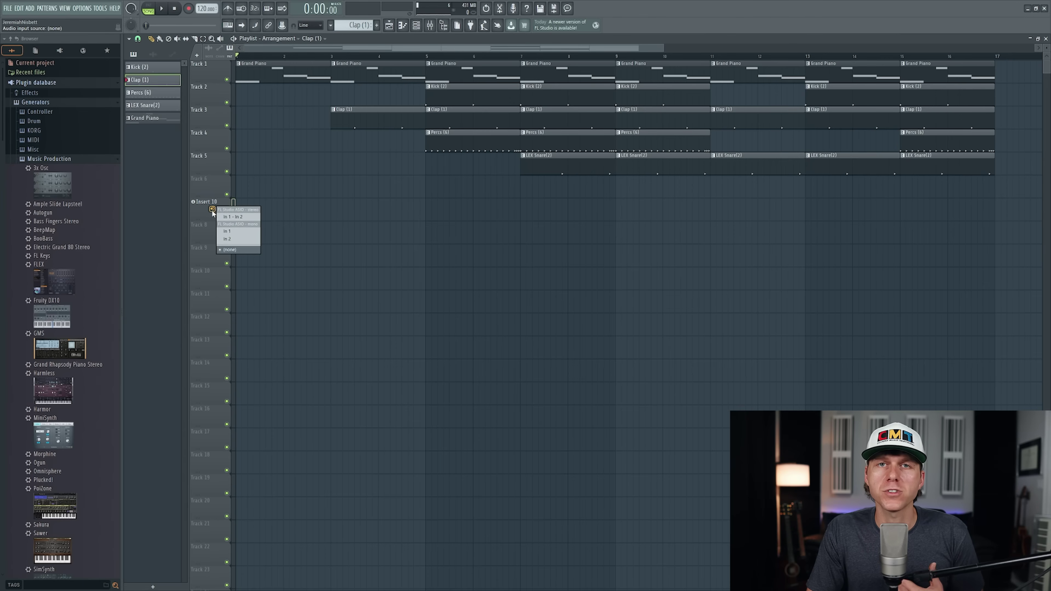
pyautogui.click(244, 233)
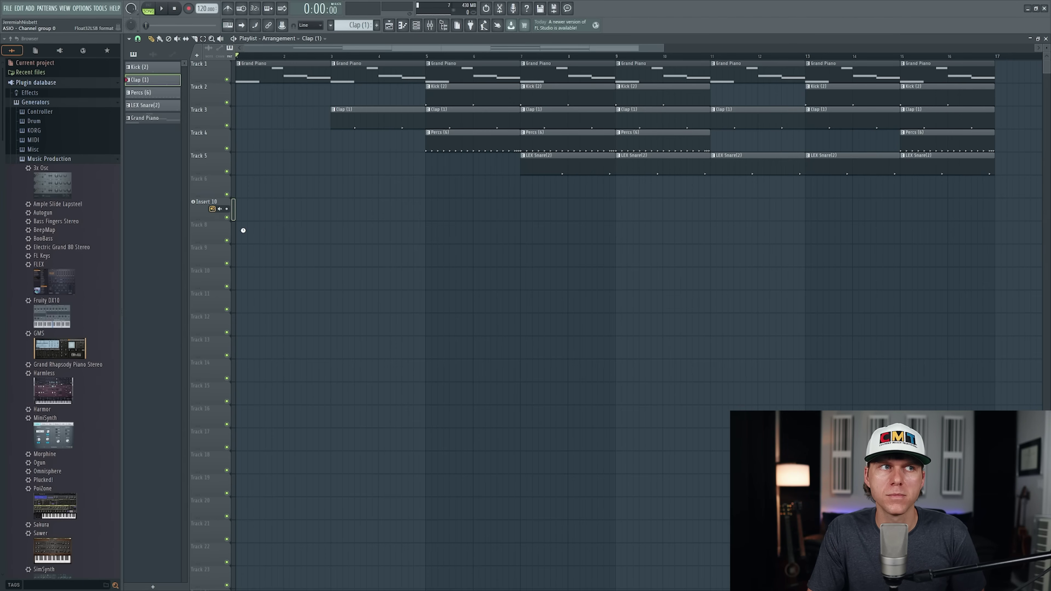
pyautogui.click(224, 210)
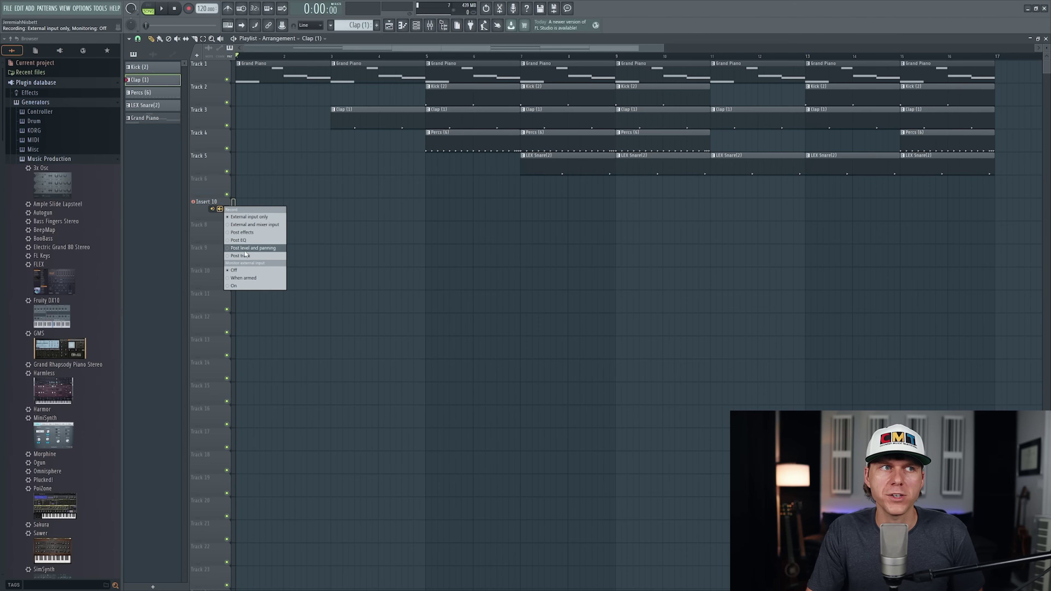
pyautogui.click(267, 225)
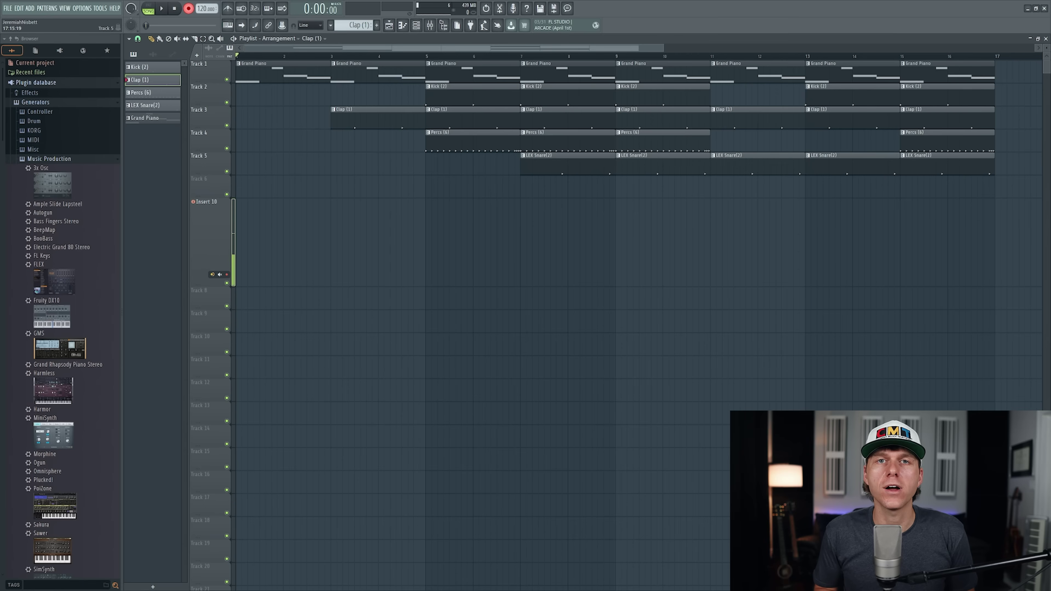
# Check the recording filter options, then record about five bars of audio onto the Insert 10 track from the song's start
pyautogui.rightClick(188, 9)
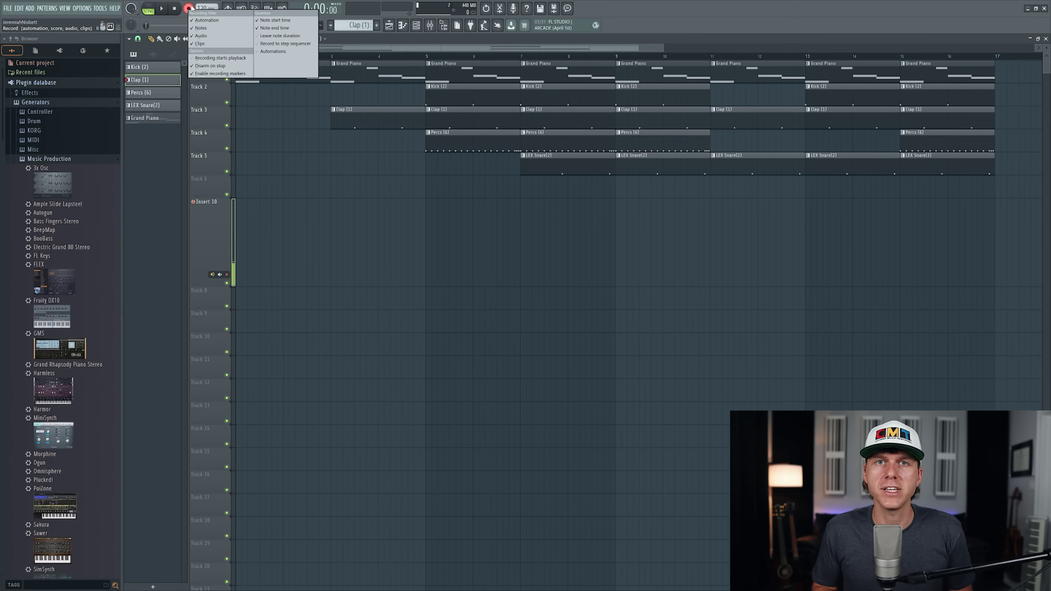
pyautogui.click(191, 9)
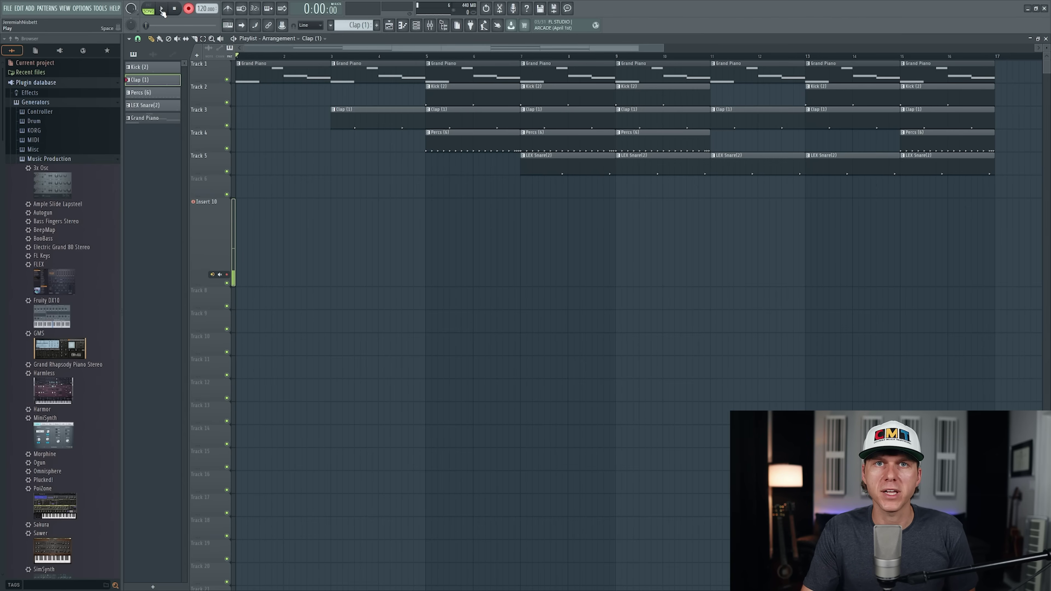
pyautogui.click(162, 9)
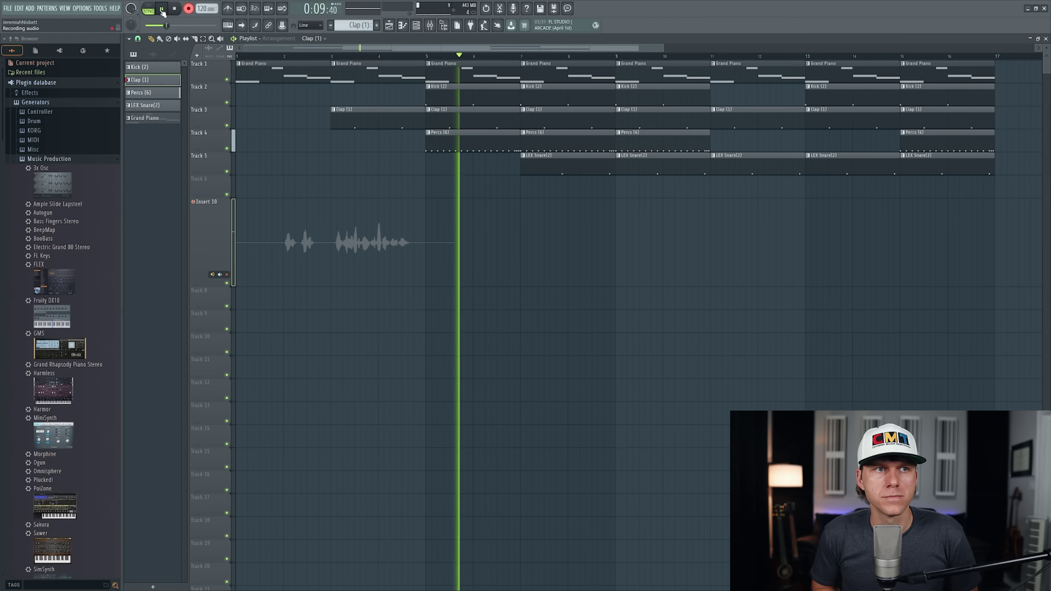
pyautogui.click(162, 9)
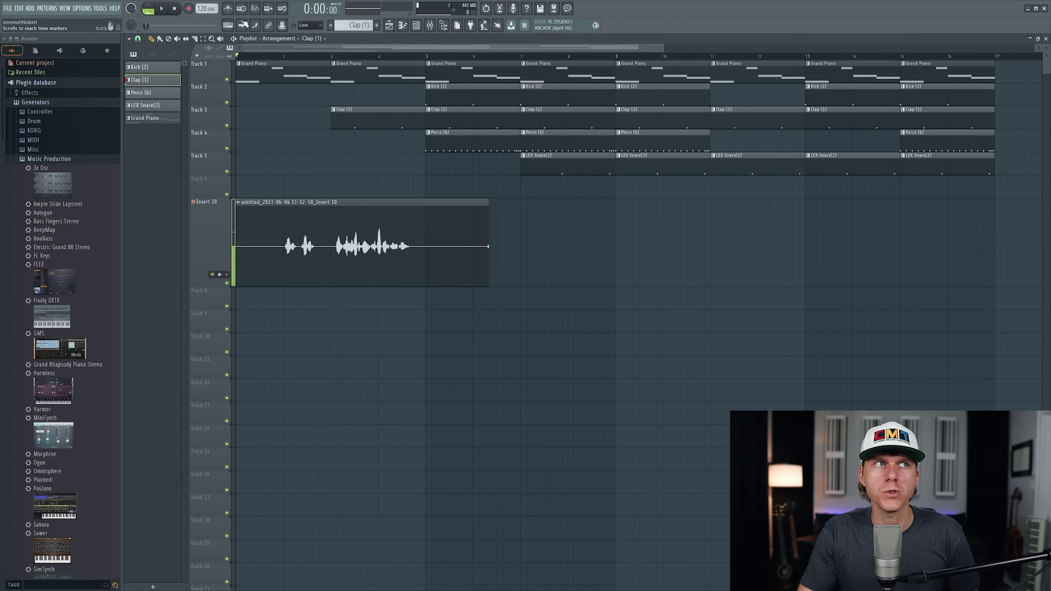
# Toggle the metronome on and off, and turn on the countdown before recording
pyautogui.click(230, 9)
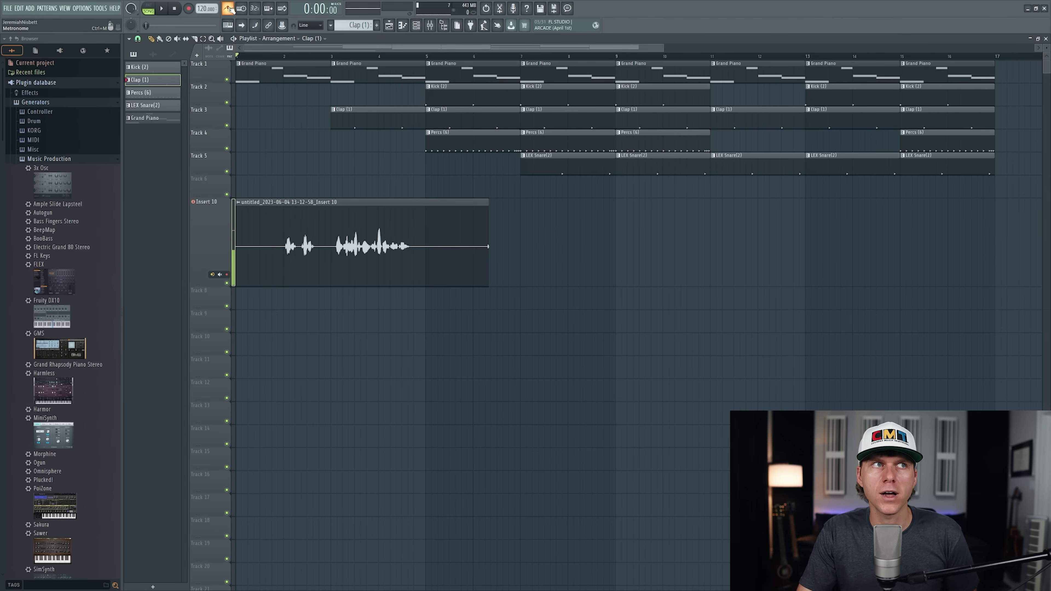
pyautogui.click(230, 9)
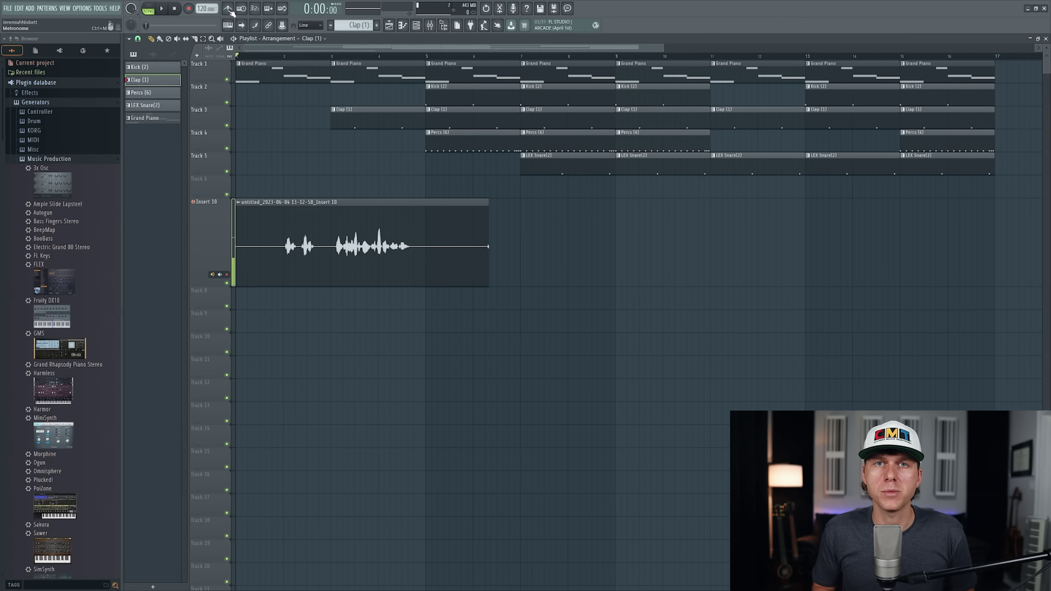
pyautogui.click(255, 8)
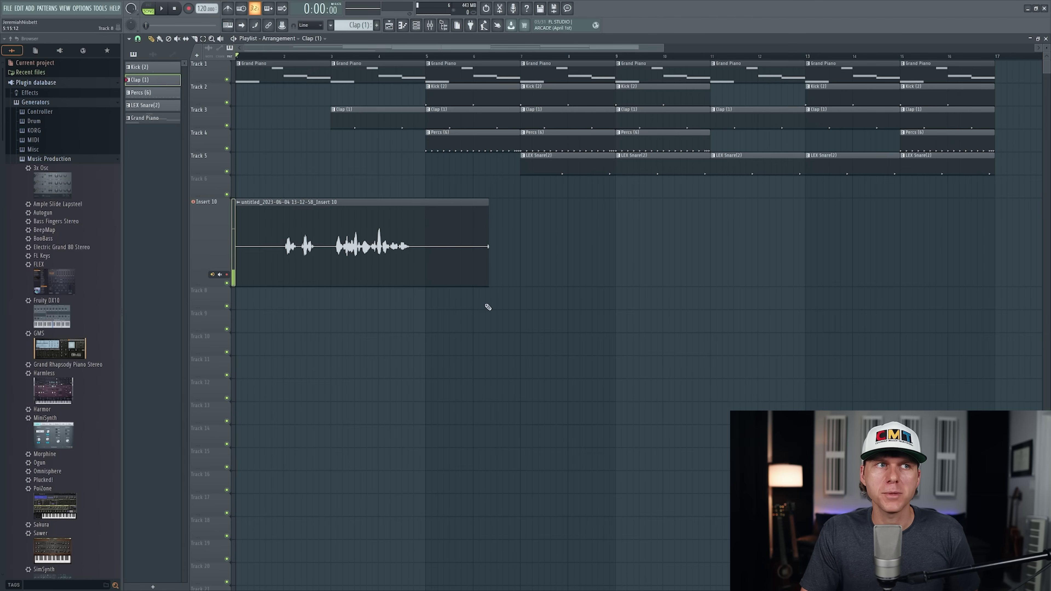
# Open the recorded clip's channel settings, move the window beside the clip, and check its mixer track assignment
pyautogui.doubleClick(385, 231)
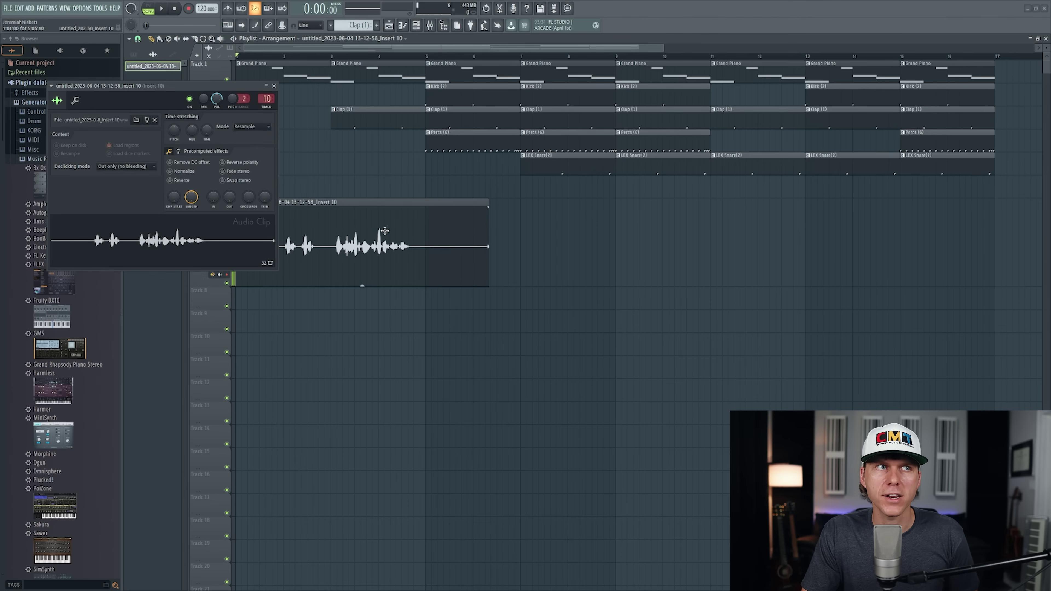
pyautogui.moveTo(209, 88); pyautogui.dragTo(552, 212)
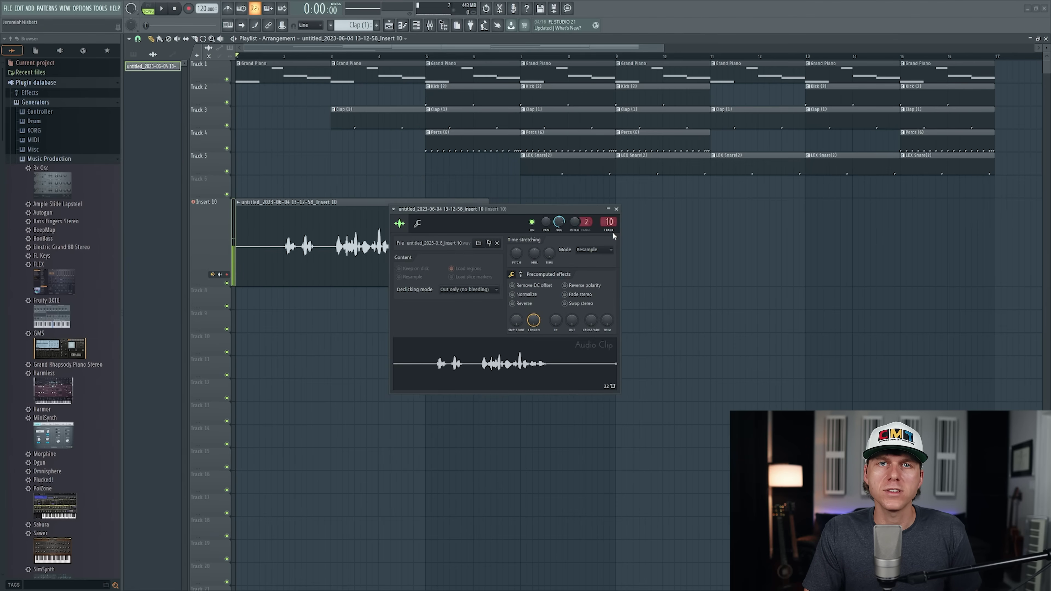
pyautogui.moveTo(609, 223); pyautogui.dragTo(609, 231)
# Show the channel rack, filter it by Unsorted and by Audio, return it to All, and hide it
pyautogui.press('F6')
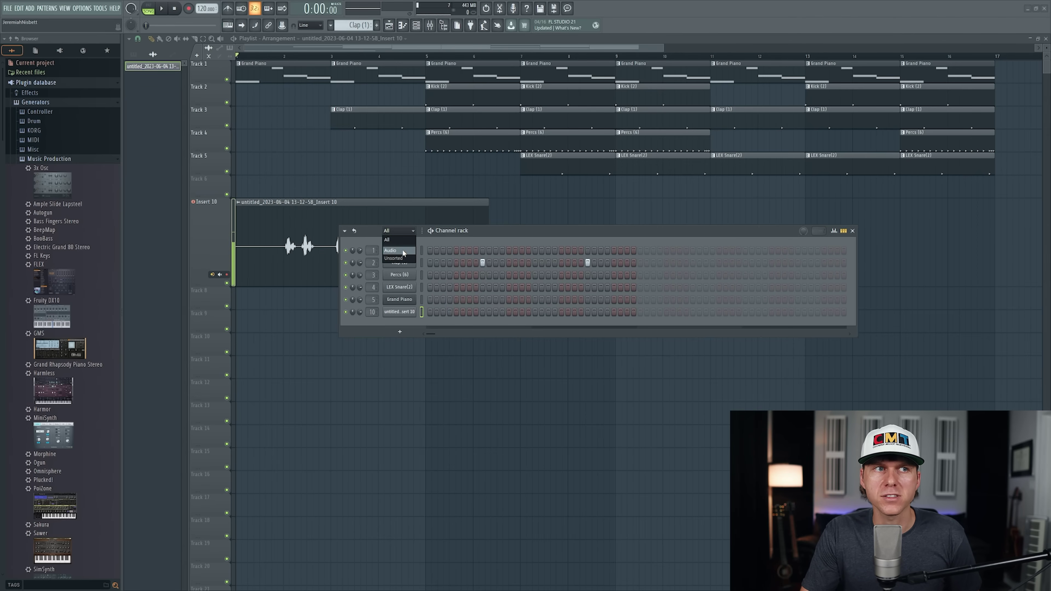
pyautogui.click(401, 260)
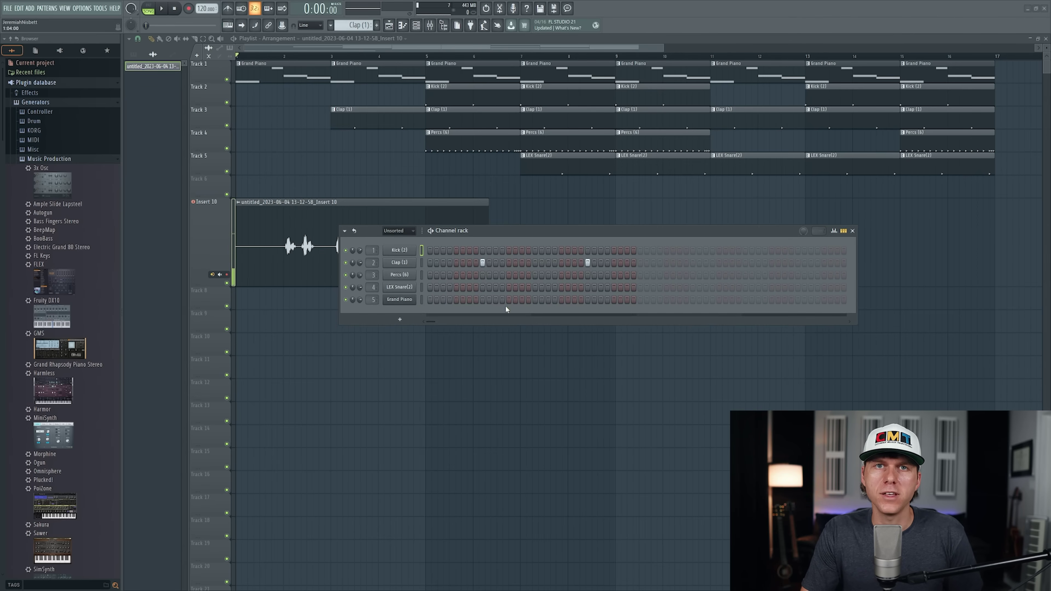
pyautogui.click(399, 231)
pyautogui.click(404, 250)
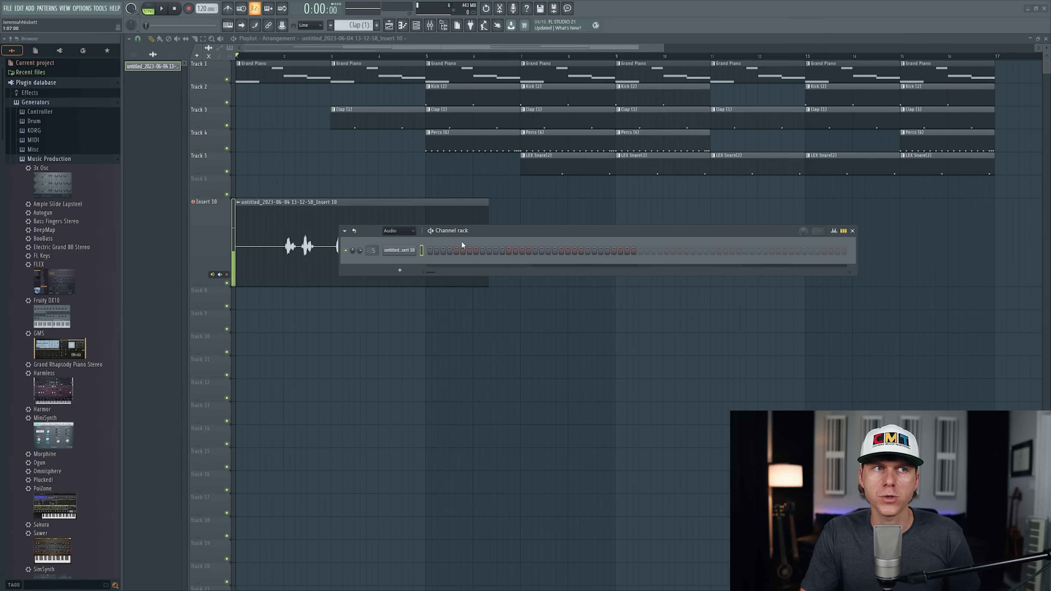
pyautogui.click(399, 231)
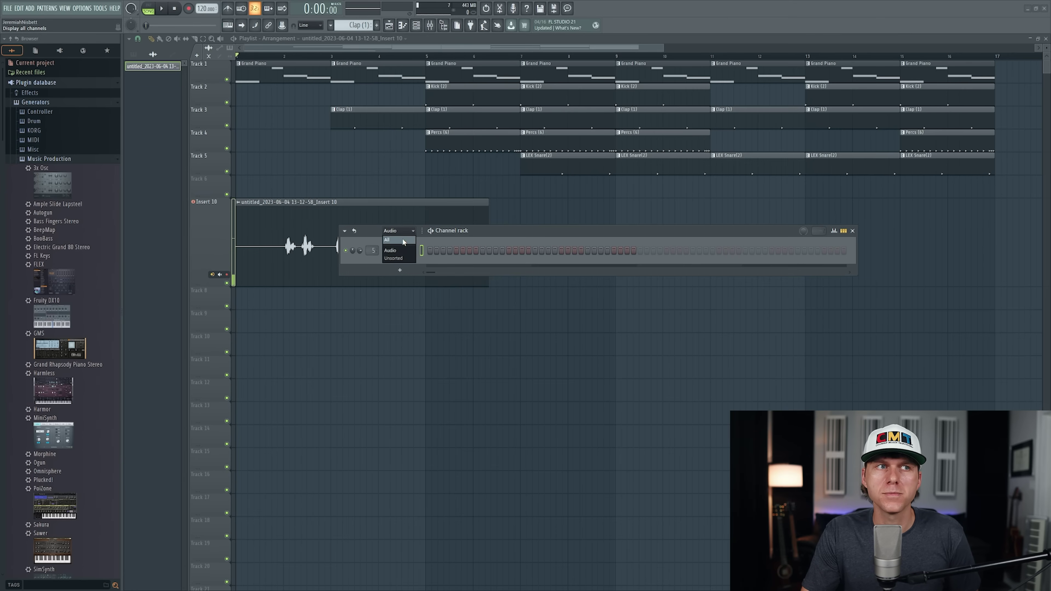
pyautogui.click(404, 242)
pyautogui.press('F6')
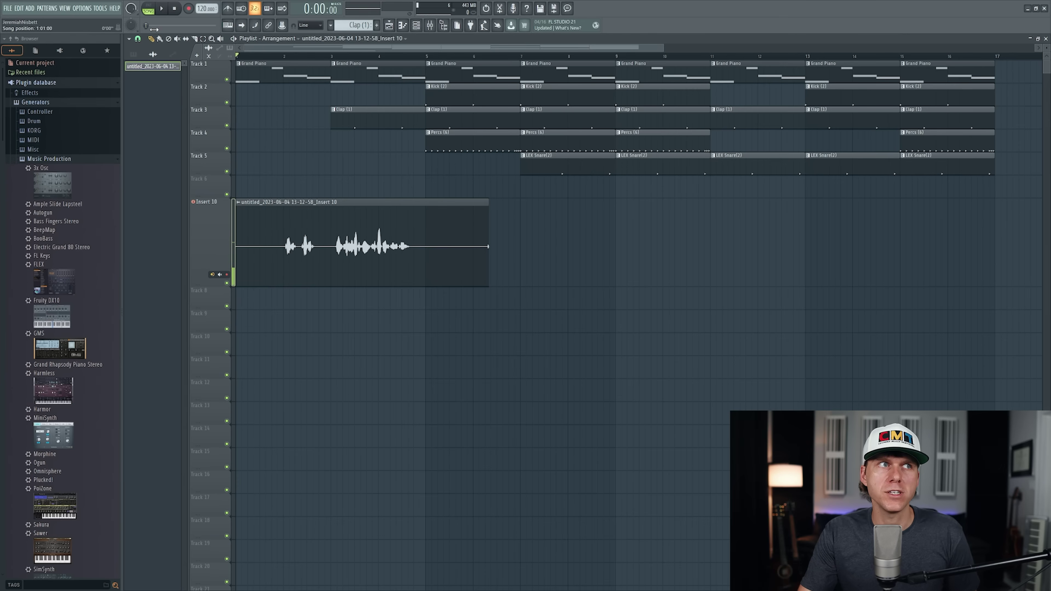
# Trim the end of the recorded audio clip back to about bar 5 and look through the playlist's snap options
pyautogui.moveTo(488, 237); pyautogui.dragTo(424, 235)
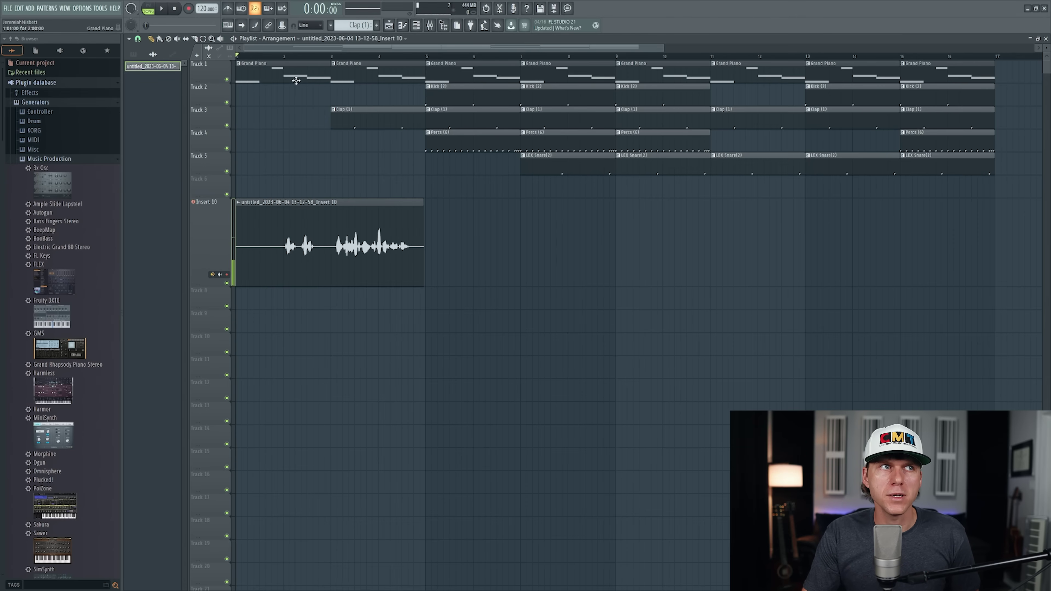
pyautogui.scroll(-1, 215, 67)
pyautogui.click(138, 38)
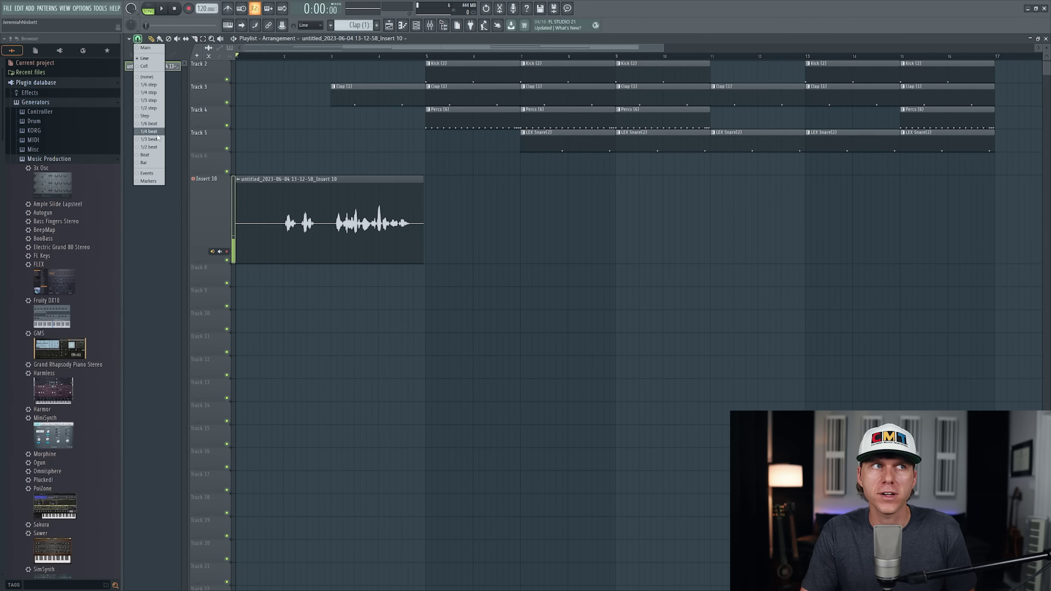
pyautogui.scroll(1, 629, 211)
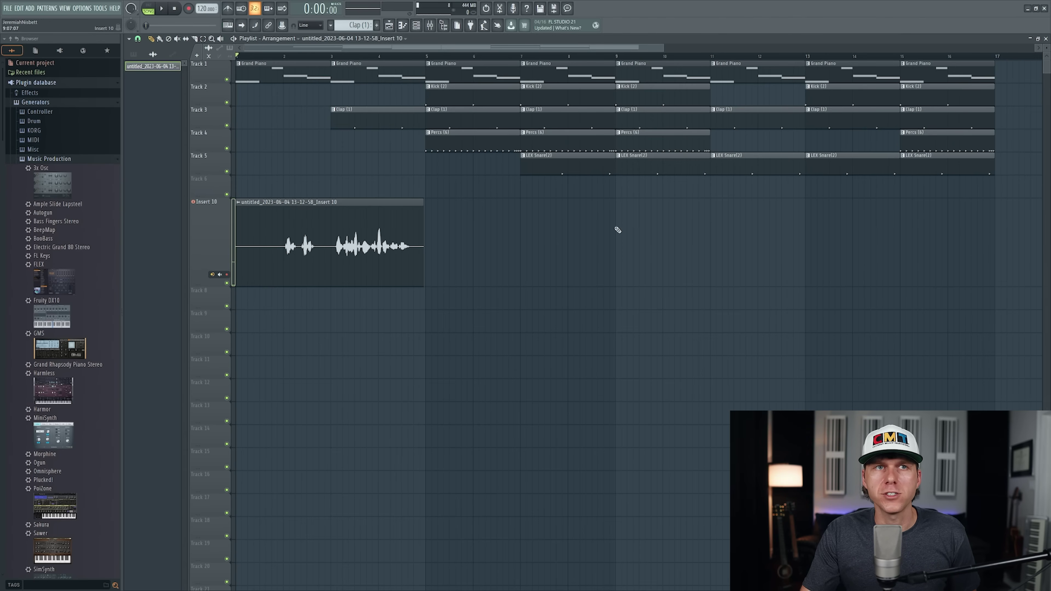
# Open the audio settings, review the available devices, choose FL Studio ASIO, and close the settings
pyautogui.click(86, 10)
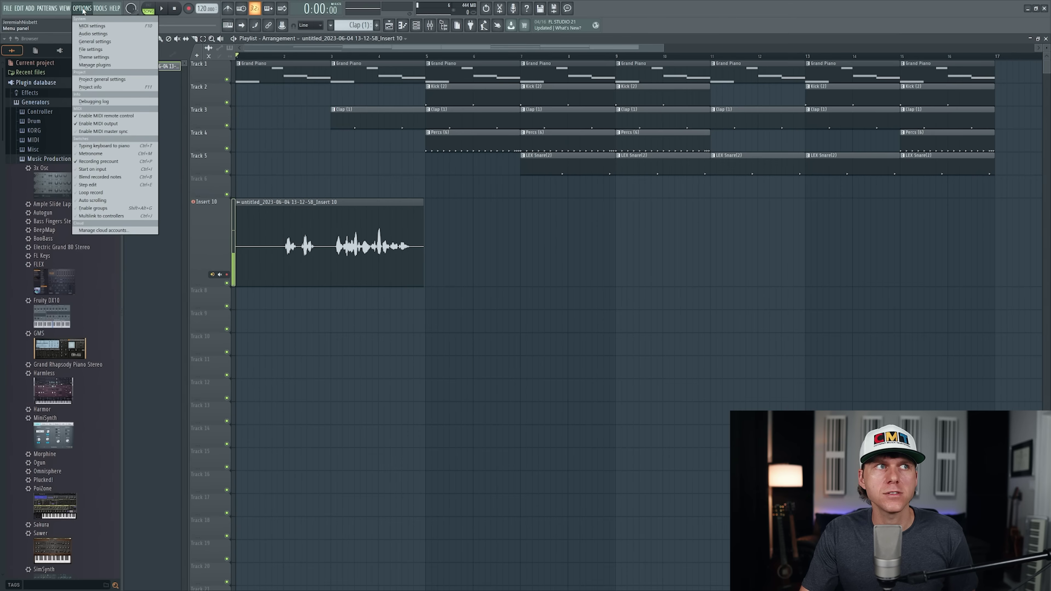
pyautogui.click(89, 34)
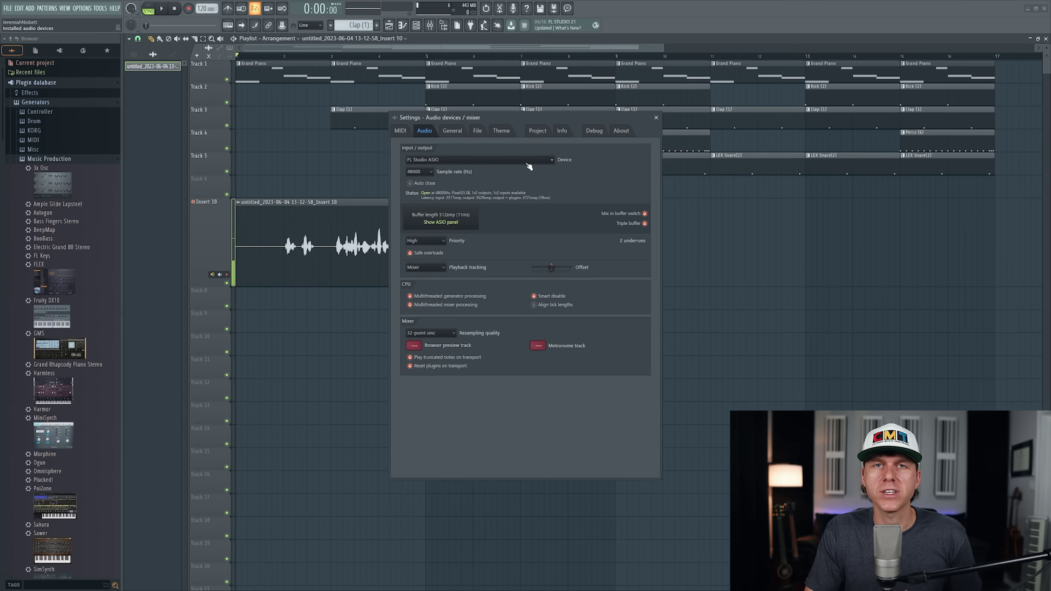
pyautogui.click(526, 159)
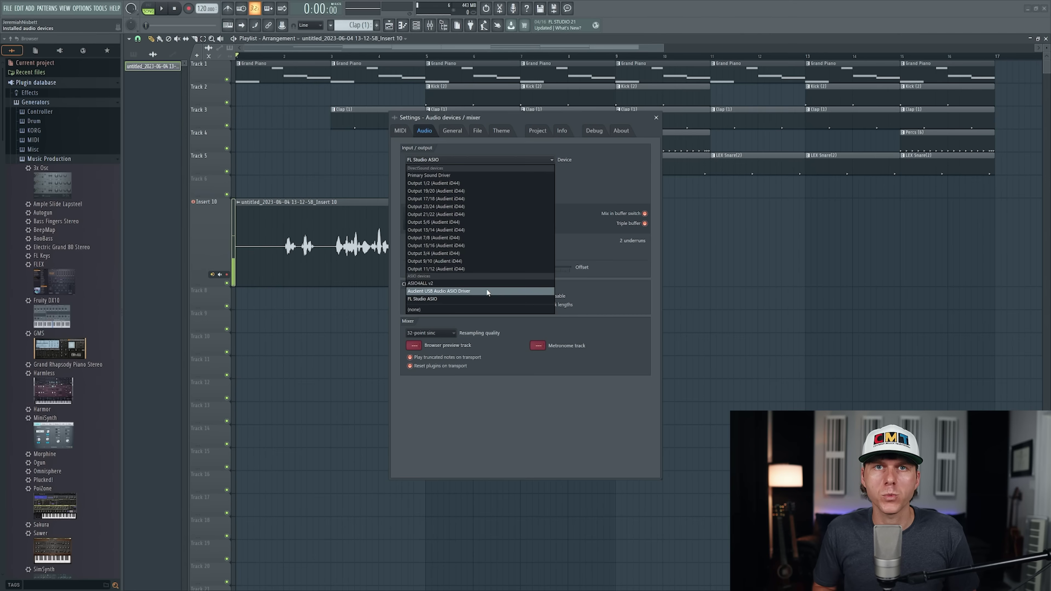
pyautogui.click(484, 298)
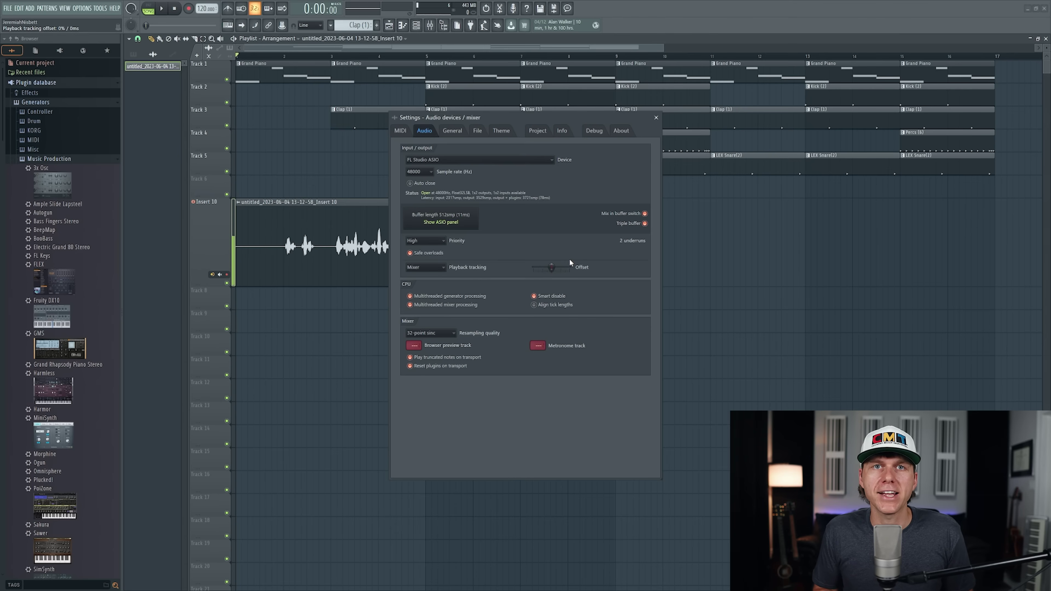
pyautogui.press('Escape')
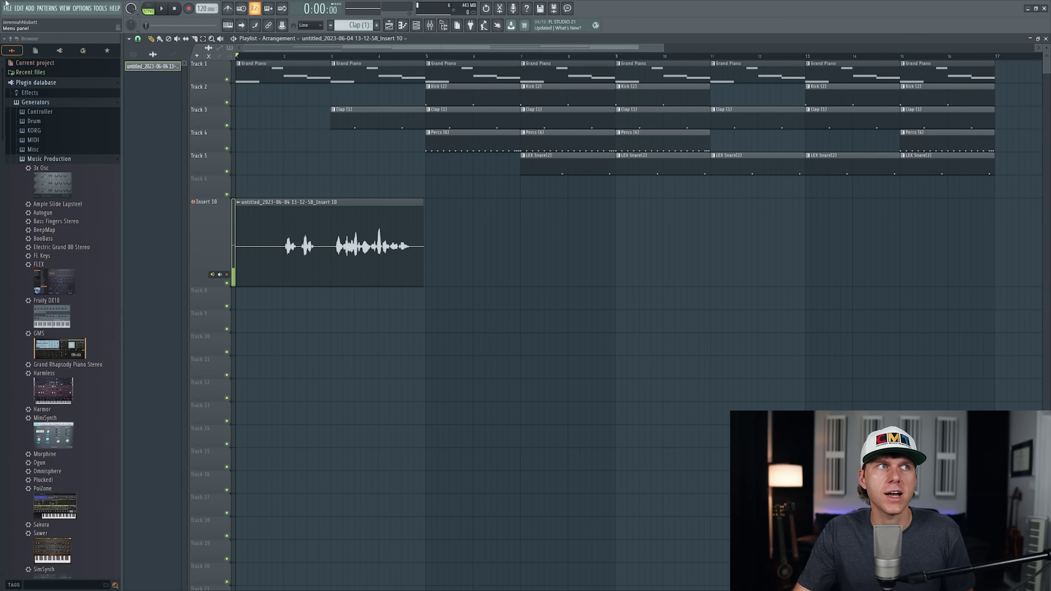
# Export the project as a Wave file, saving it to the Desktop under the file name untitled
pyautogui.click(9, 8)
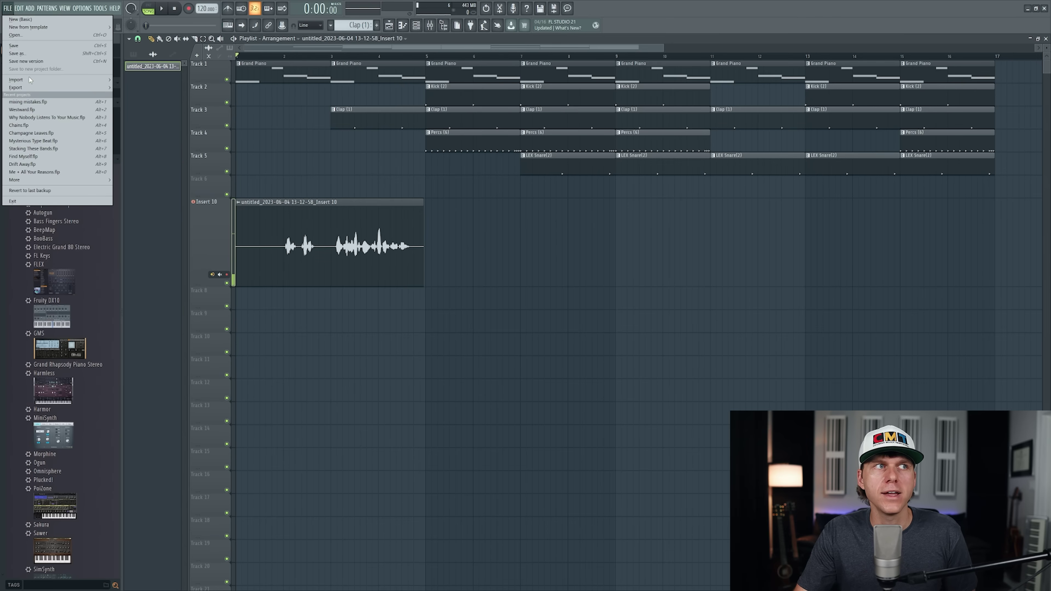
pyautogui.moveTo(34, 89)
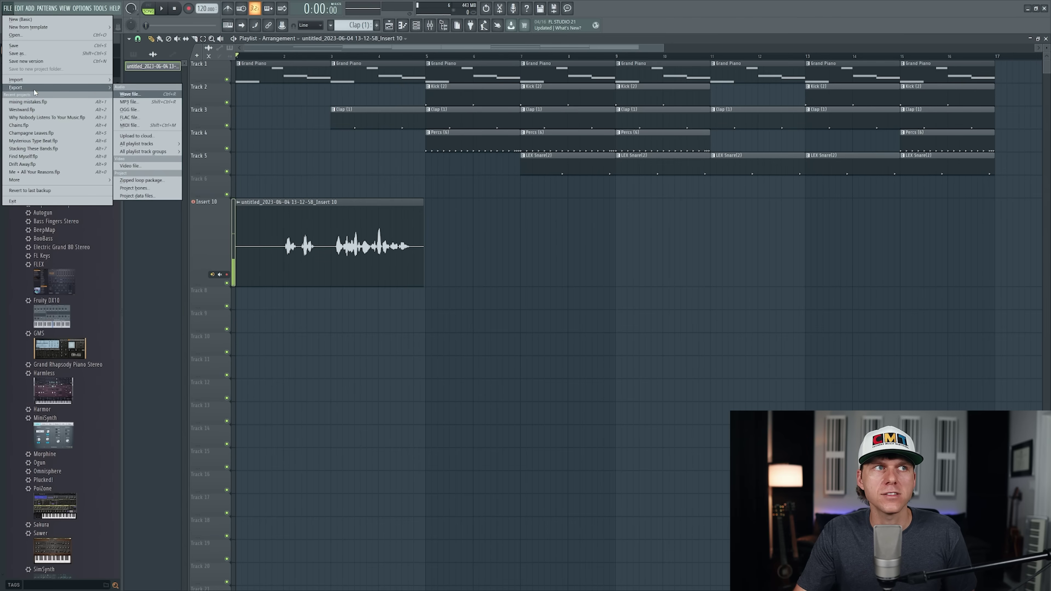
pyautogui.click(134, 96)
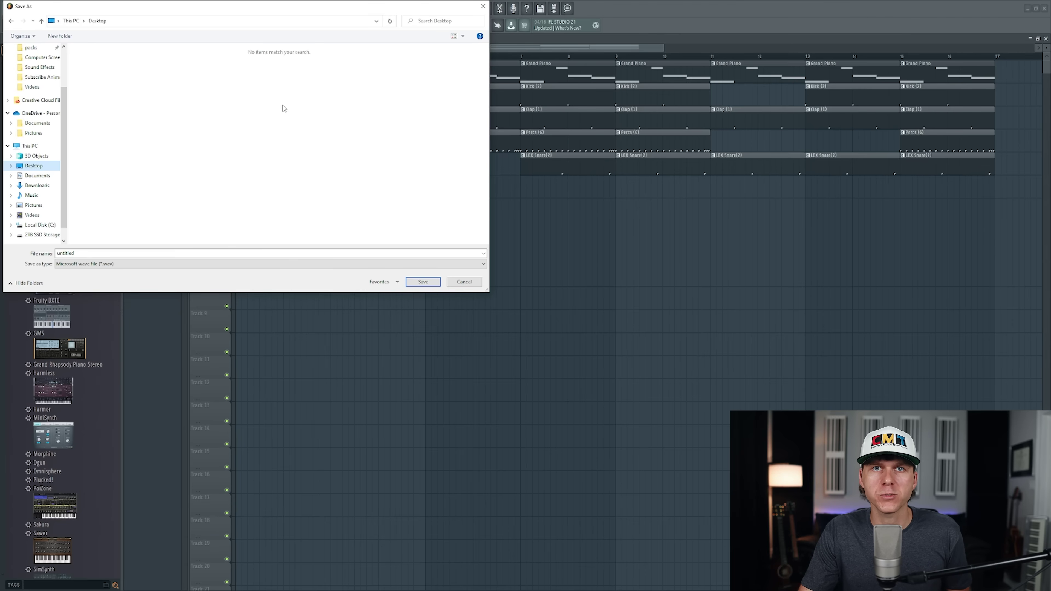
pyautogui.click(423, 282)
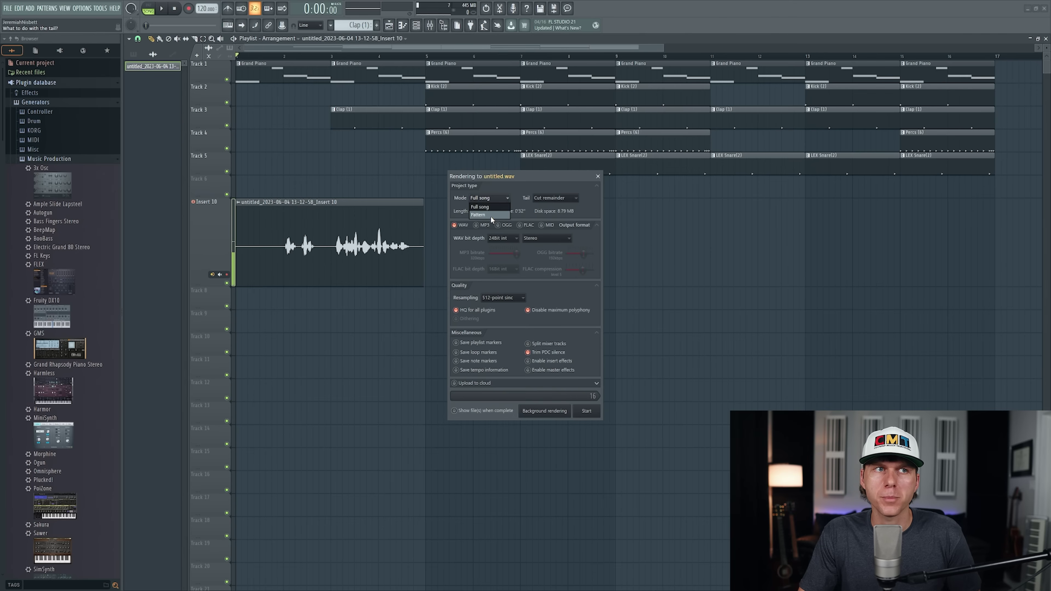
# Review the tail, output format and bit depth options, and render the full song as a 24Bit int stereo WAV with Cut remainder
pyautogui.click(563, 198)
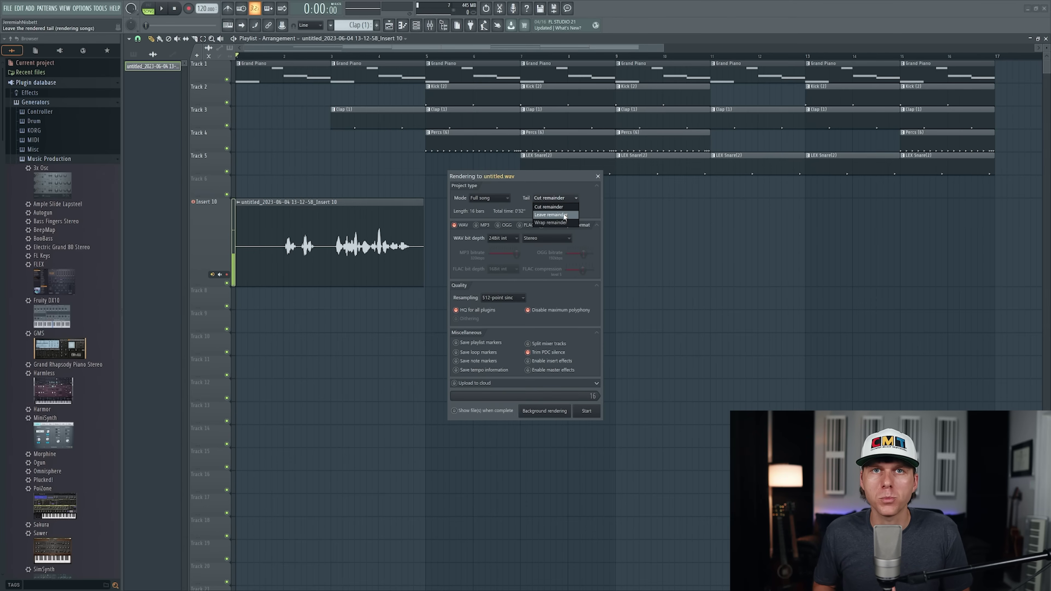
pyautogui.click(480, 226)
pyautogui.click(480, 226)
pyautogui.click(480, 226)
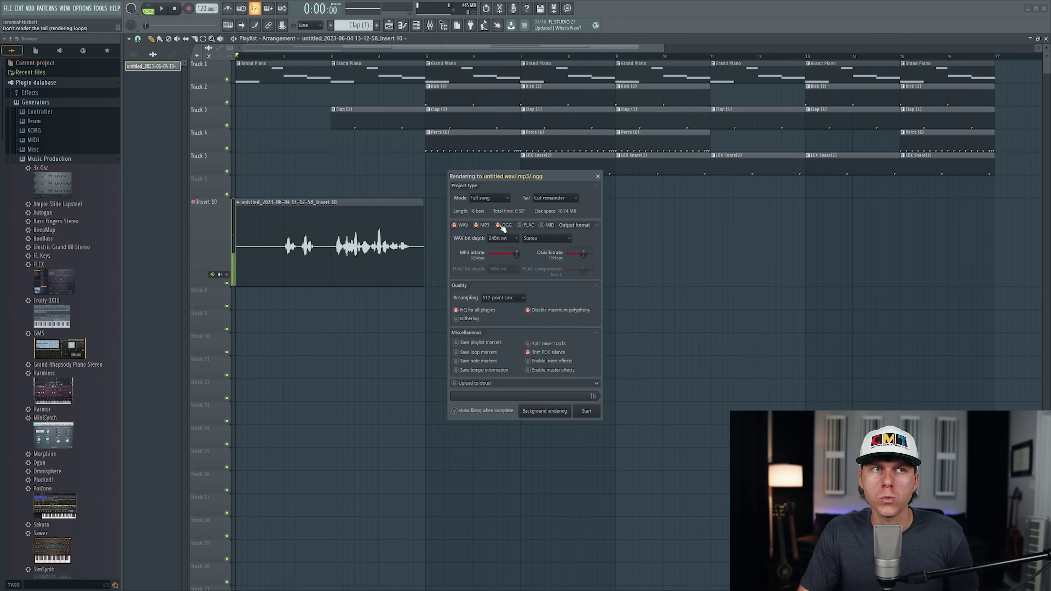
pyautogui.click(515, 239)
pyautogui.click(511, 237)
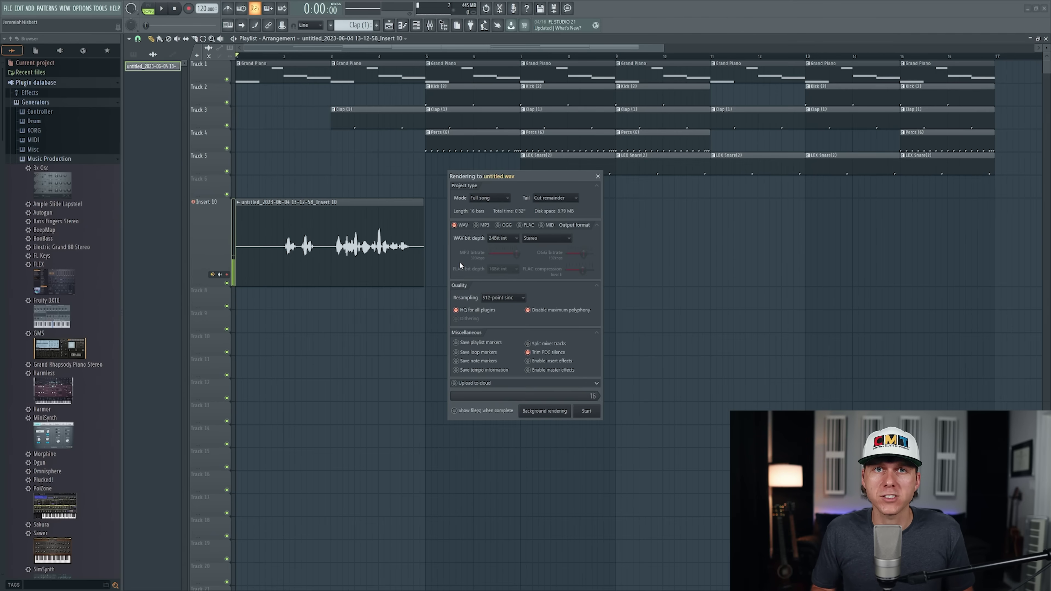
pyautogui.click(595, 415)
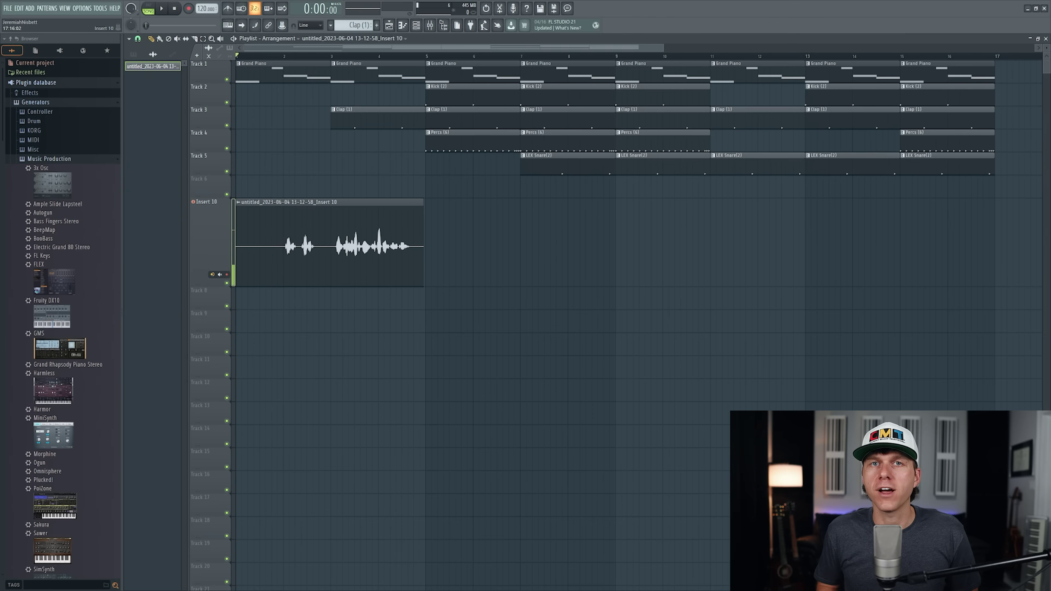